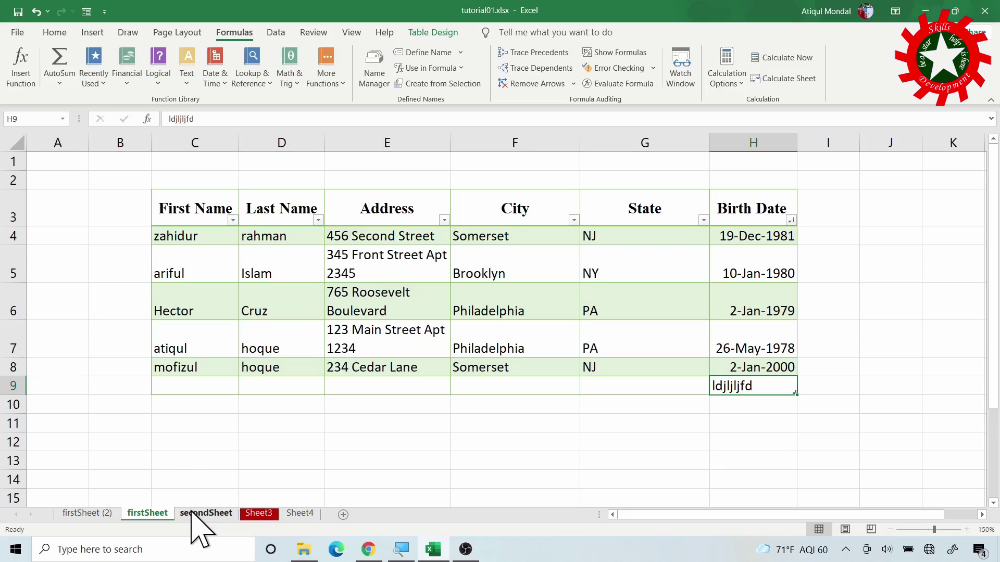
On secondSheet, try a test entry in E8, cancel it, and return to cell C8
{"action": "left_click", "coordinate": [208, 513]}
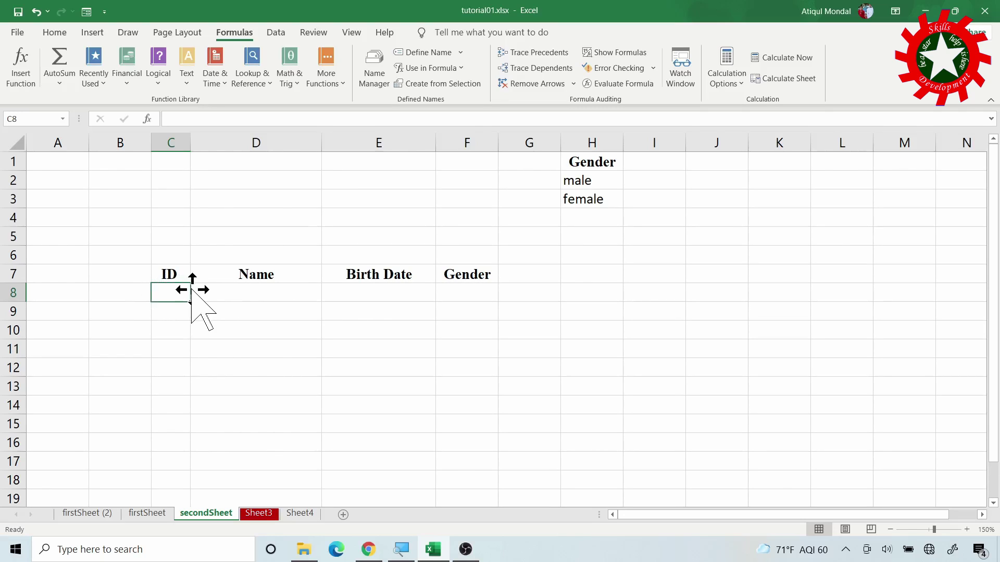
{"action": "left_click", "coordinate": [380, 292]}
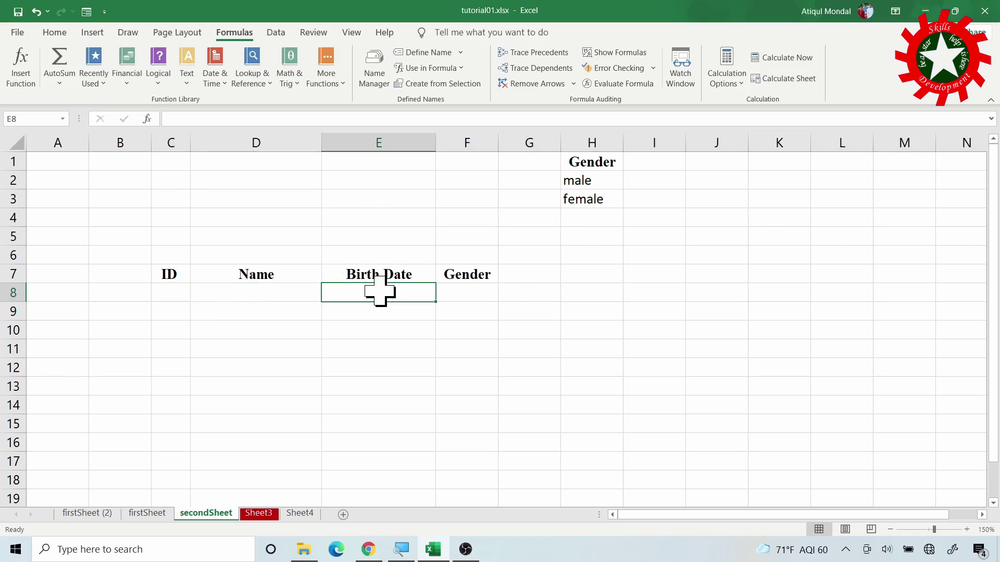
{"action": "type", "text": "jdlj"}
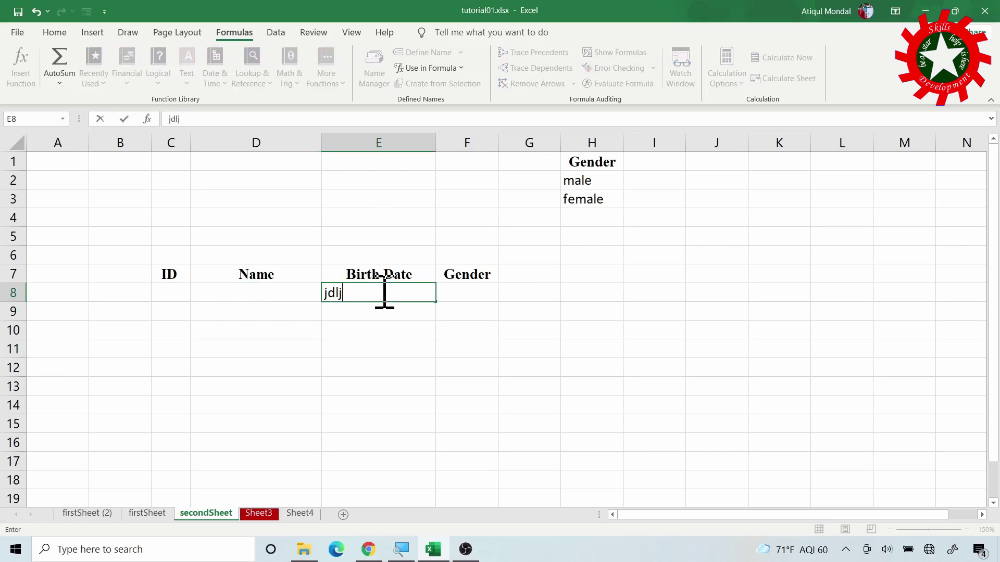
{"action": "key", "text": "Escape"}
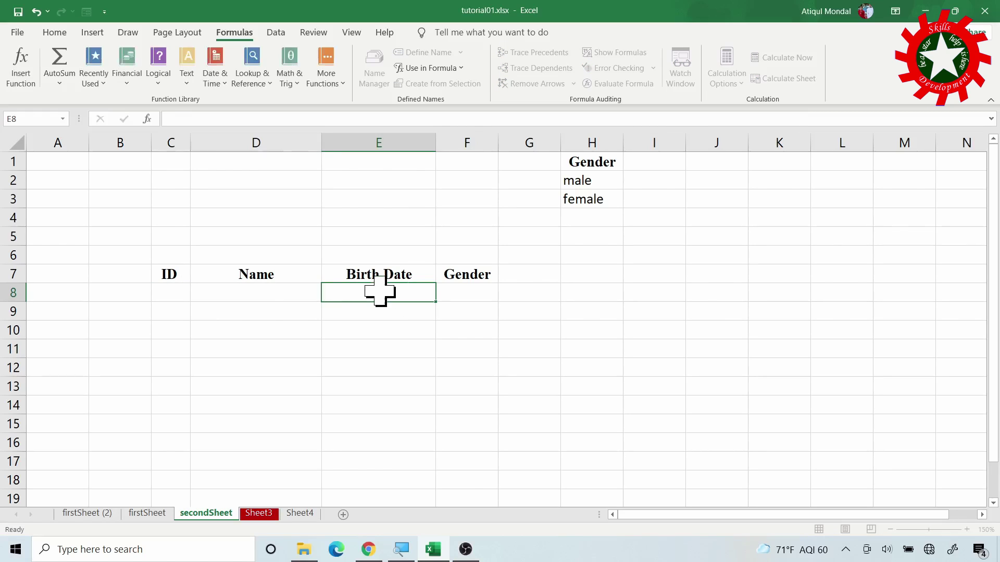
{"action": "key", "text": "Left"}
{"action": "key", "text": "Left"}
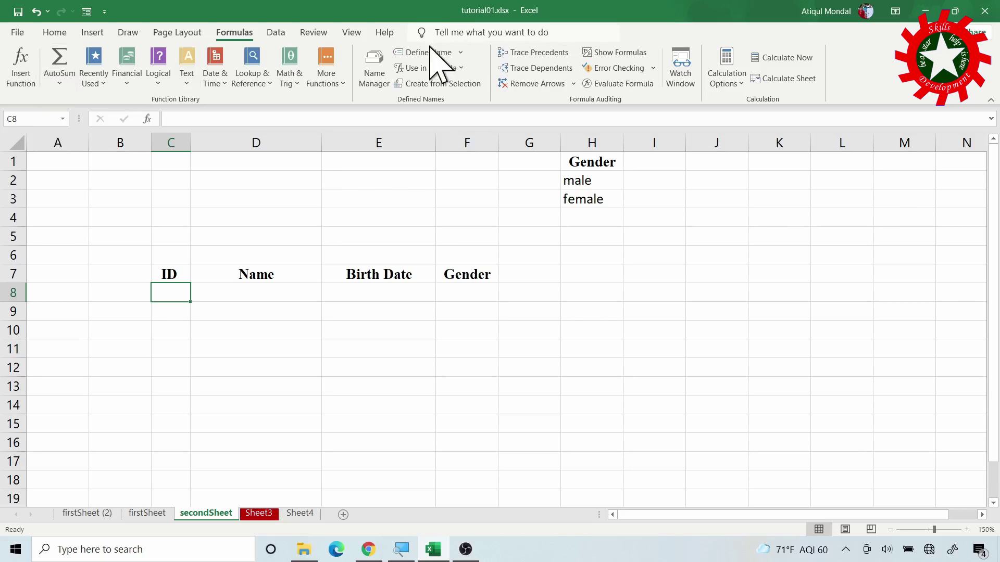
Restrict C8 to whole numbers greater than or equal to 1, with Ignore blank unchecked
{"action": "left_click", "coordinate": [276, 33]}
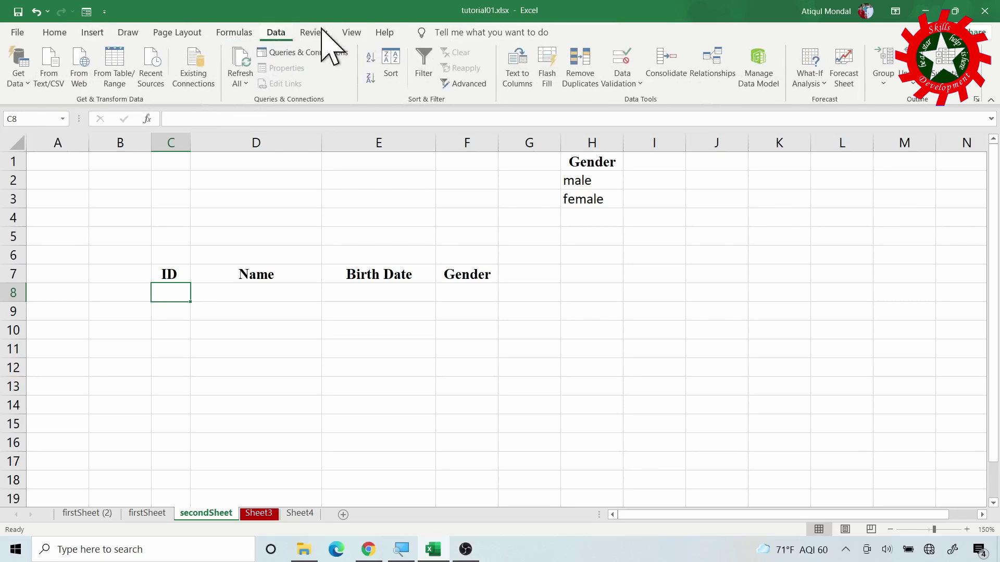
{"action": "left_click", "coordinate": [629, 58]}
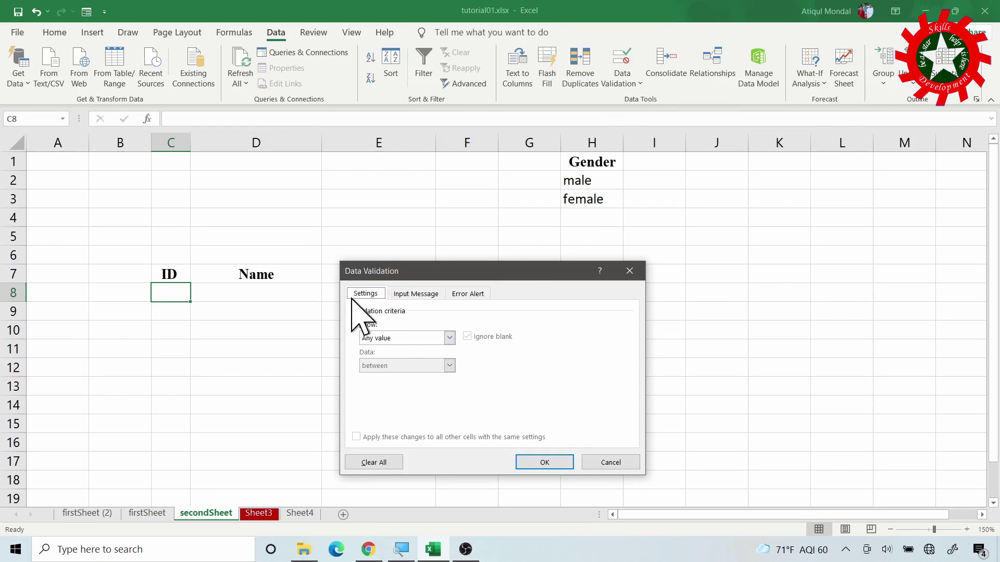
{"action": "left_click", "coordinate": [450, 338]}
{"action": "left_click", "coordinate": [402, 362]}
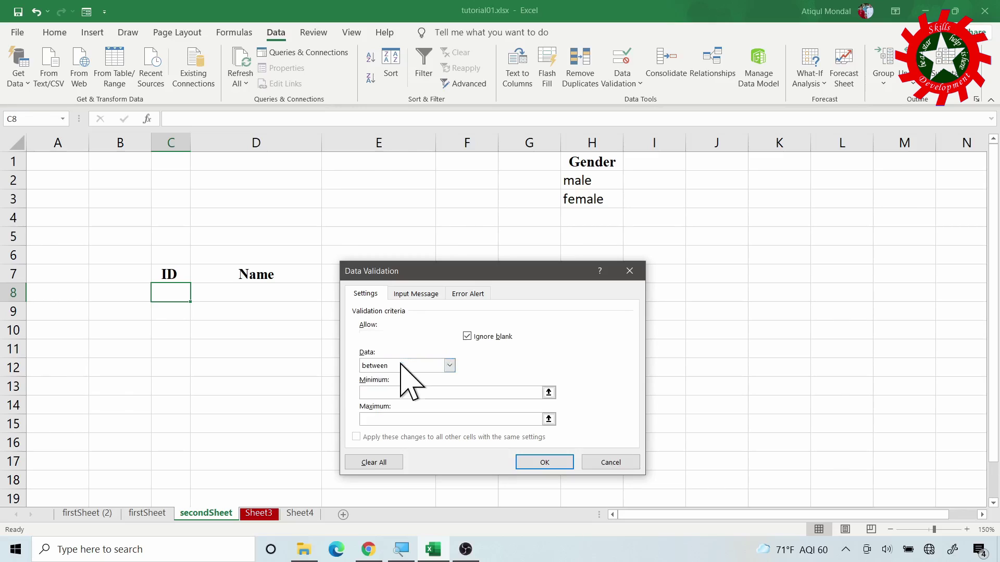
{"action": "left_click", "coordinate": [467, 336]}
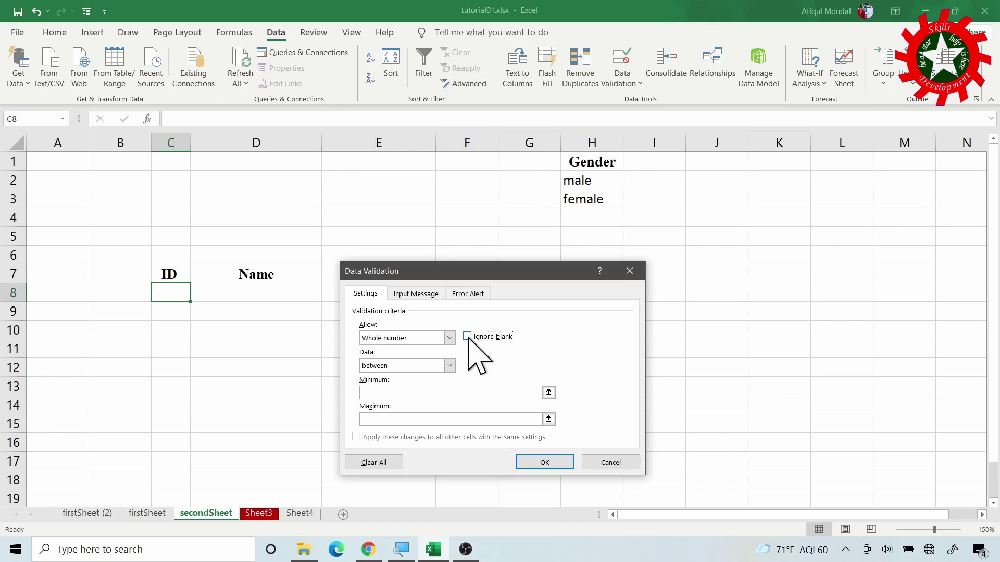
{"action": "left_click", "coordinate": [449, 366]}
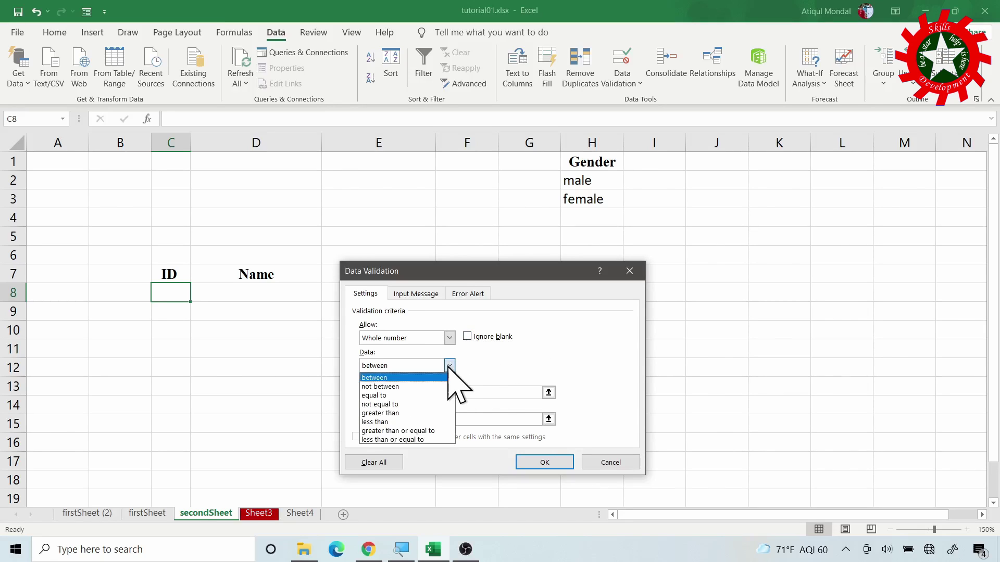
{"action": "left_click", "coordinate": [415, 430]}
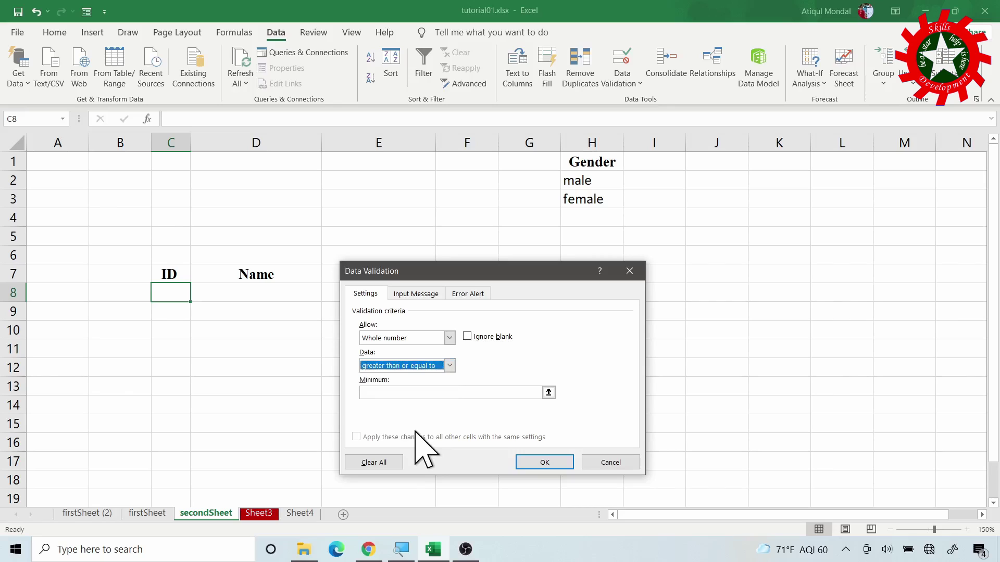
{"action": "left_click", "coordinate": [380, 393]}
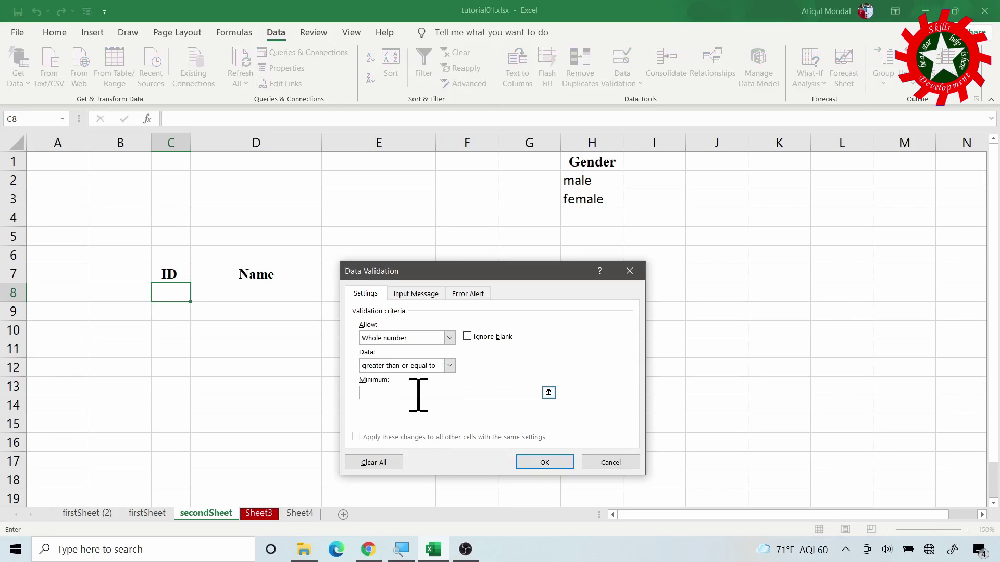
{"action": "type", "text": "1"}
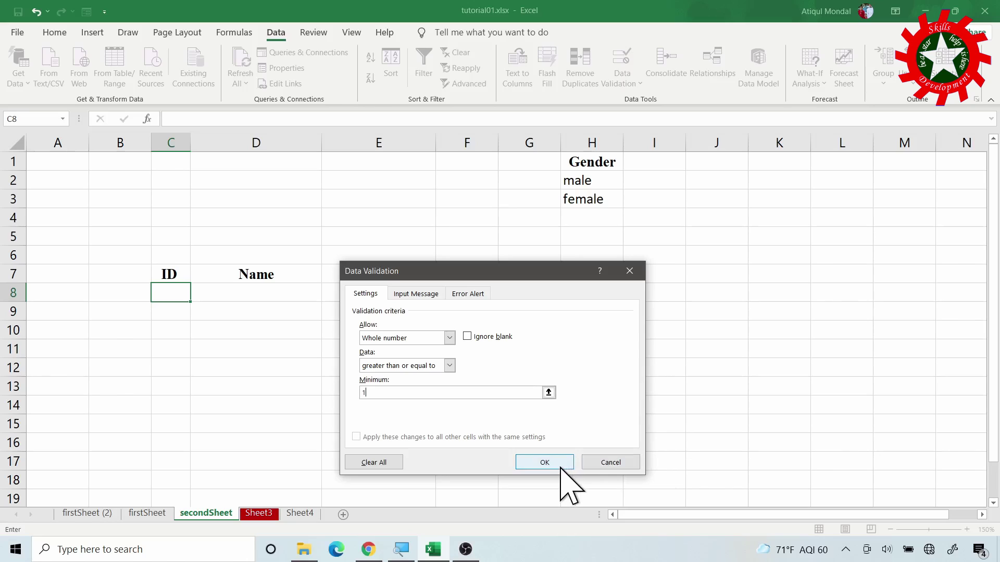
{"action": "left_click", "coordinate": [544, 462]}
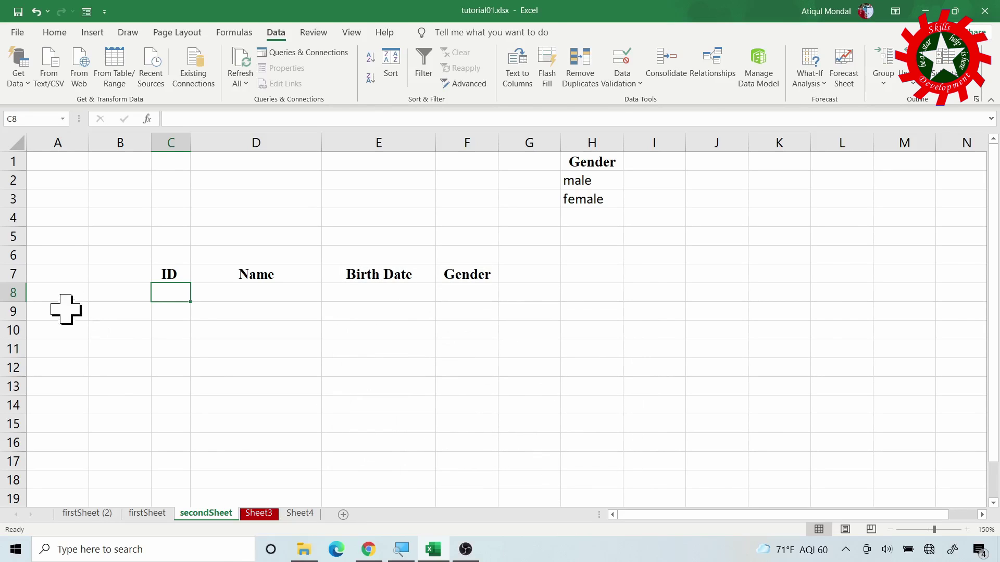
Test C8 with 1.2, retry after the rejection, and enter 2 instead
{"action": "type", "text": "1.2"}
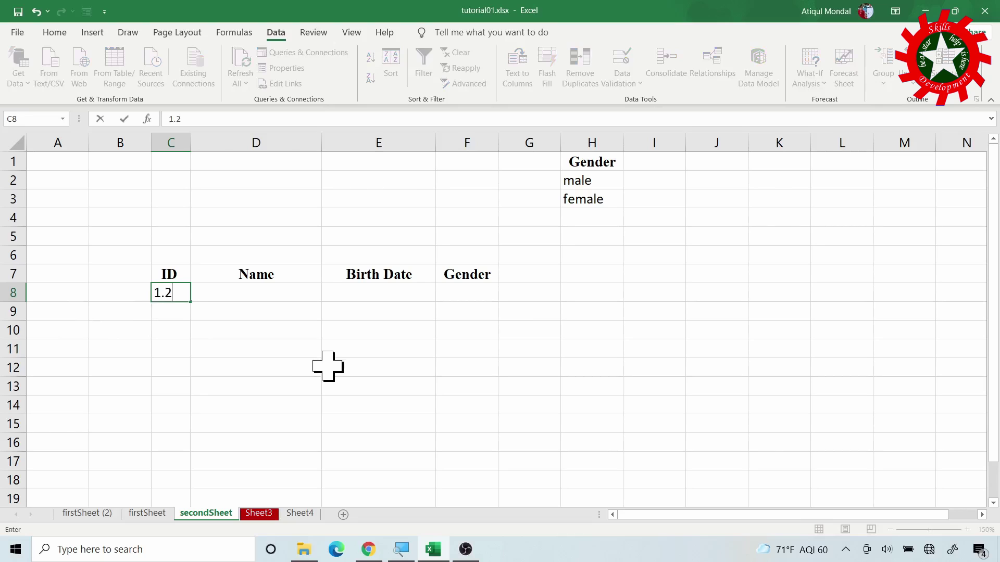
{"action": "key", "text": "Return"}
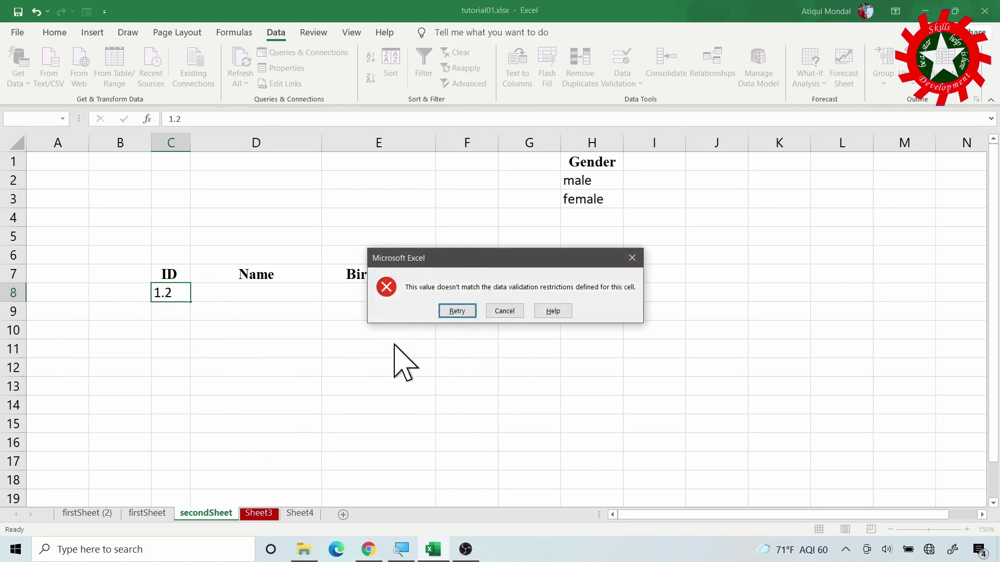
{"action": "left_click", "coordinate": [457, 311]}
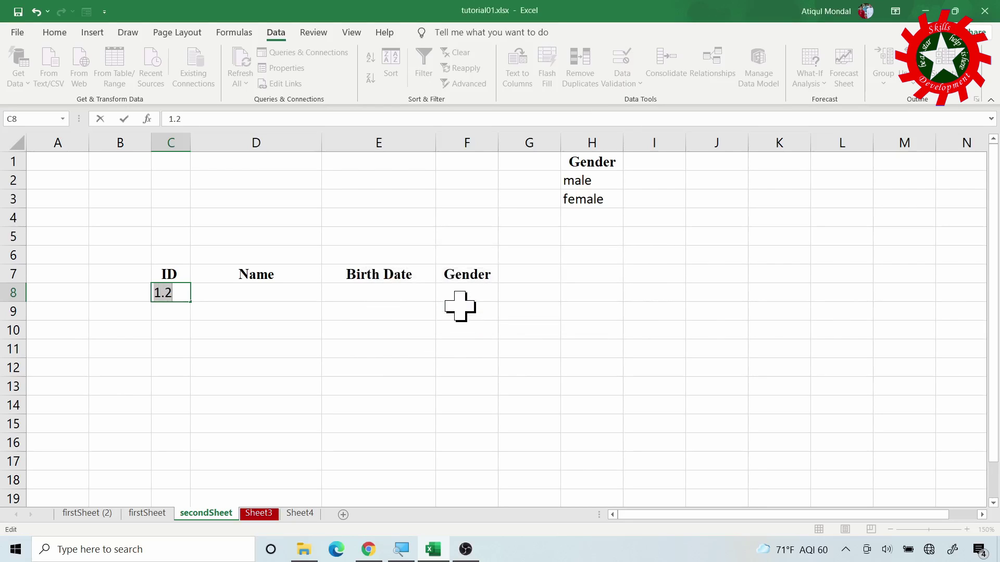
{"action": "key", "text": "Return"}
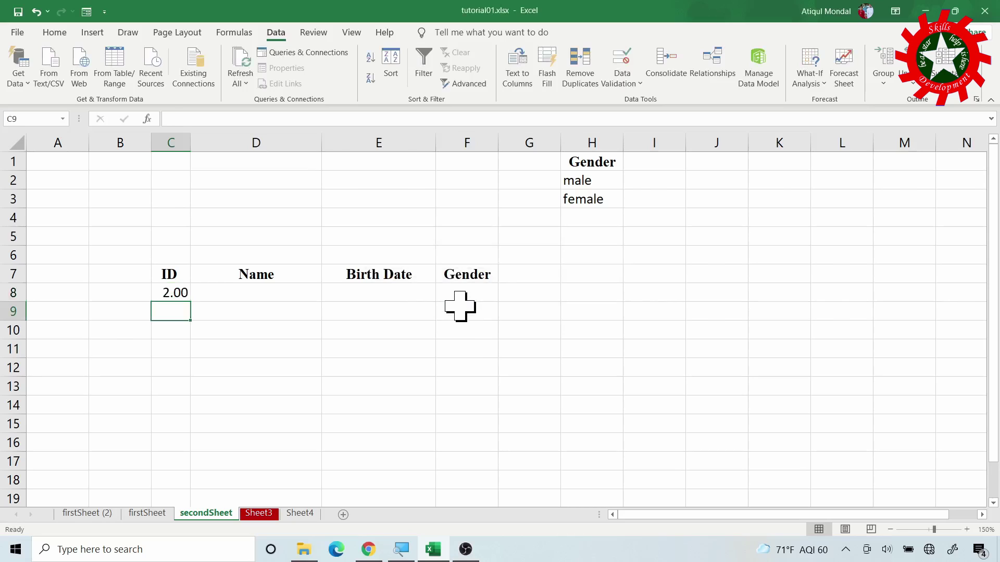
{"action": "key", "text": "Up"}
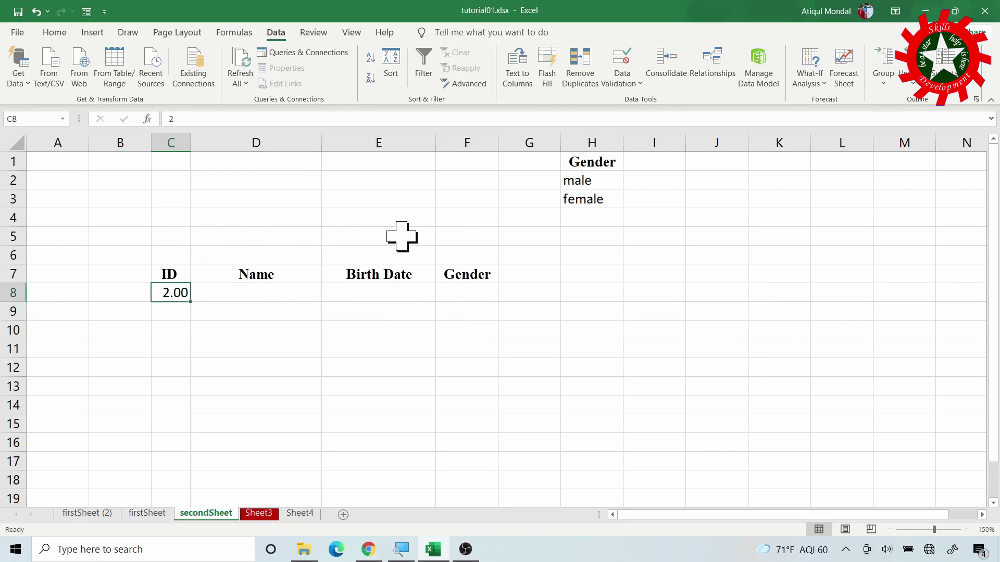
Give C8 an input message titled 'Instruction' reading 'Whole number only'
{"action": "left_click", "coordinate": [634, 58]}
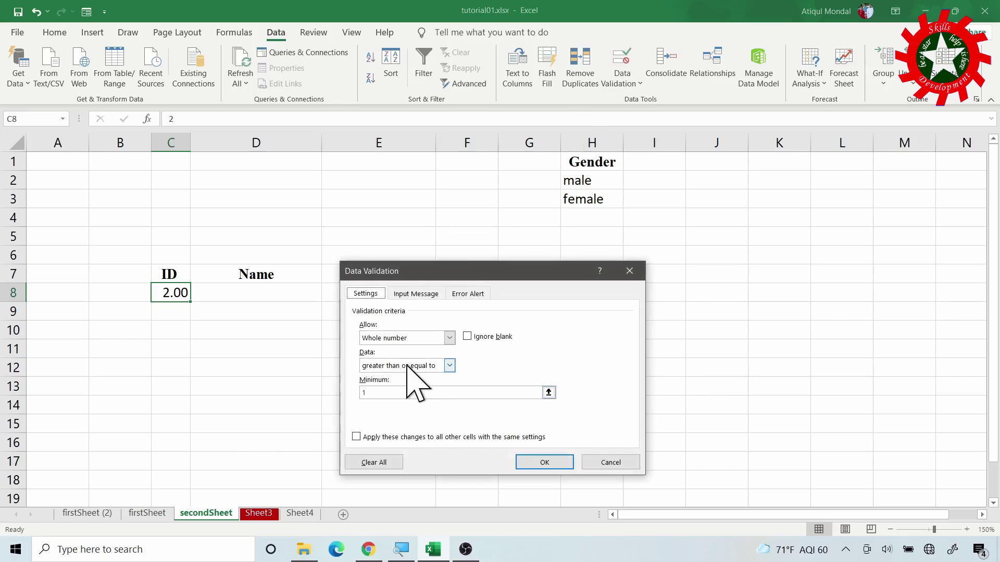
{"action": "left_click", "coordinate": [419, 294]}
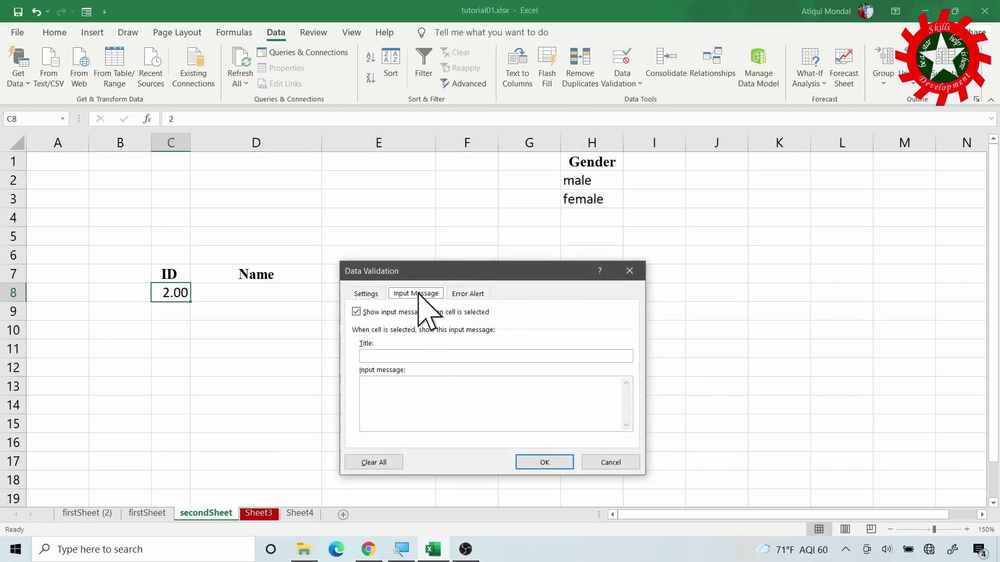
{"action": "left_click", "coordinate": [383, 360]}
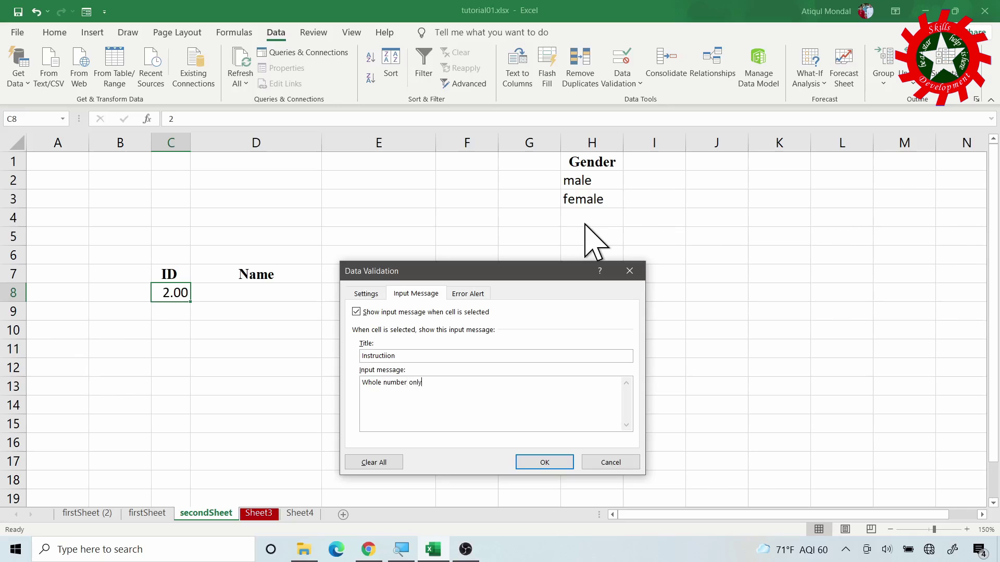
{"action": "left_click", "coordinate": [545, 462]}
Add a custom Stop error alert to C8 reading 'Invalid value: enter a whole number'
{"action": "left_click", "coordinate": [205, 293]}
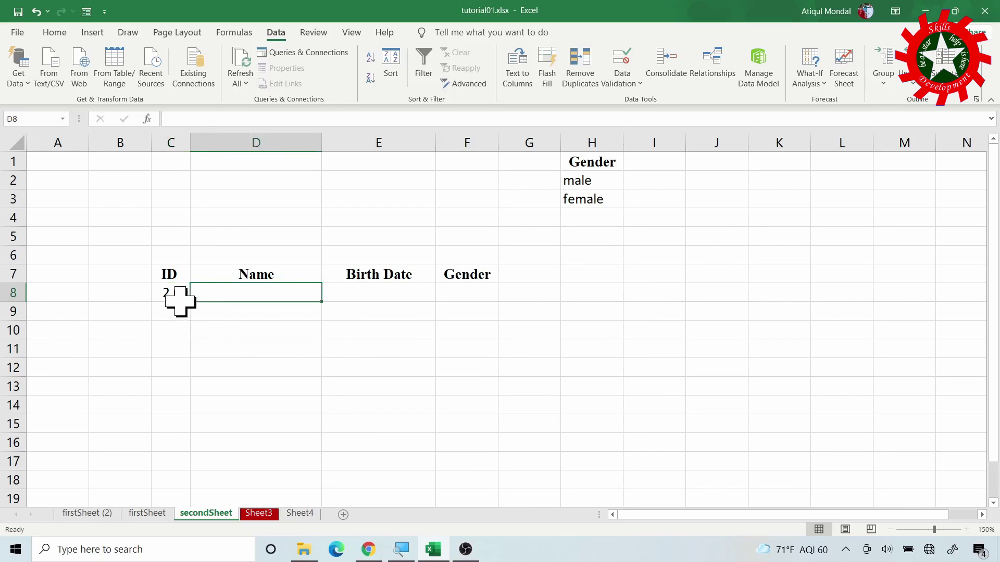
{"action": "left_click", "coordinate": [179, 294]}
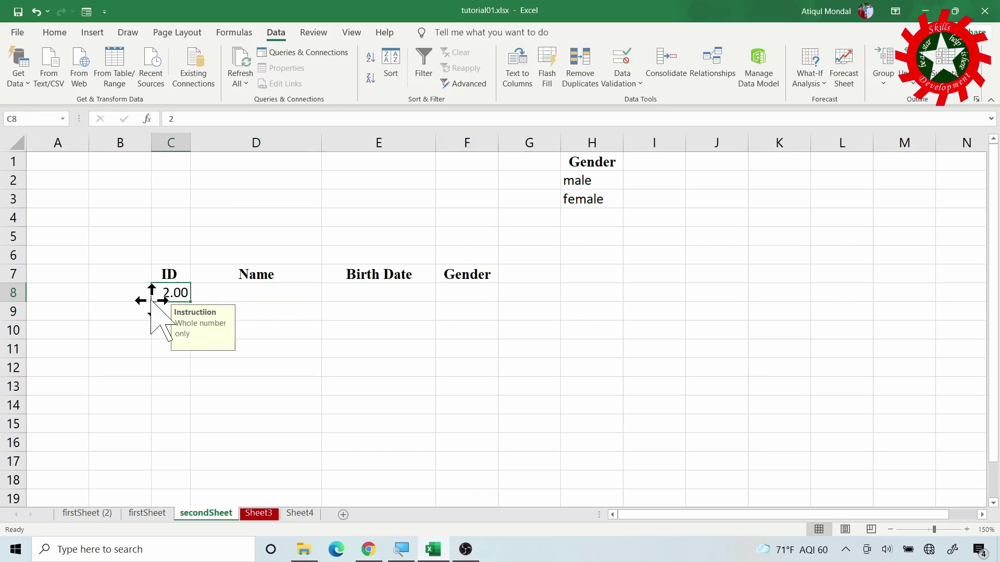
{"action": "left_click", "coordinate": [623, 62]}
{"action": "left_click", "coordinate": [473, 294]}
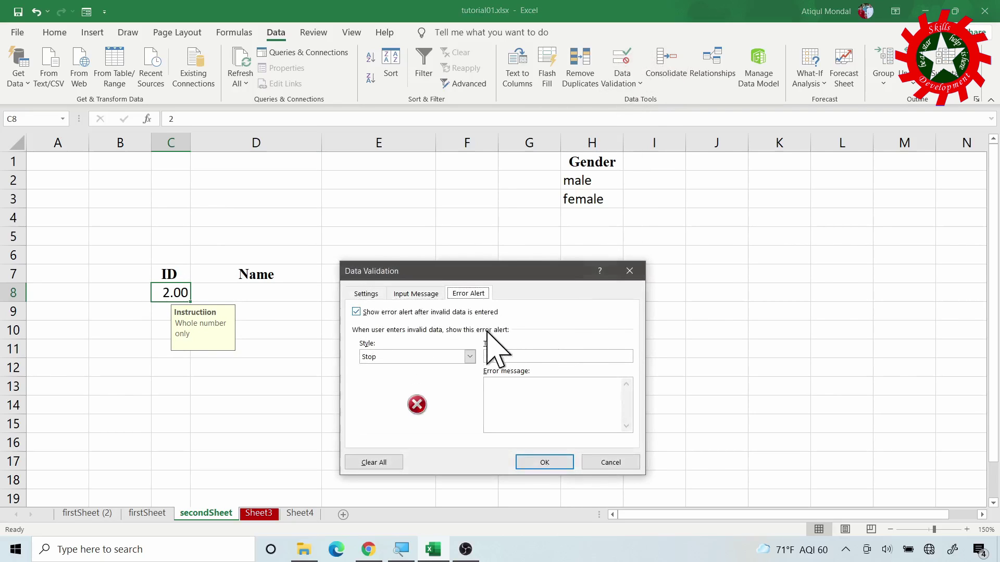
{"action": "left_click", "coordinate": [515, 392]}
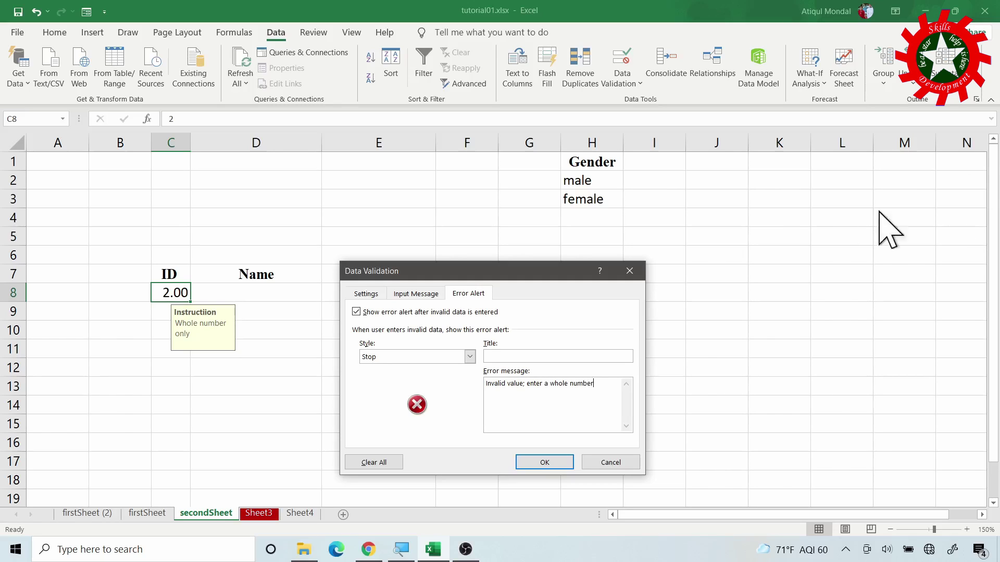
{"action": "left_click", "coordinate": [545, 463]}
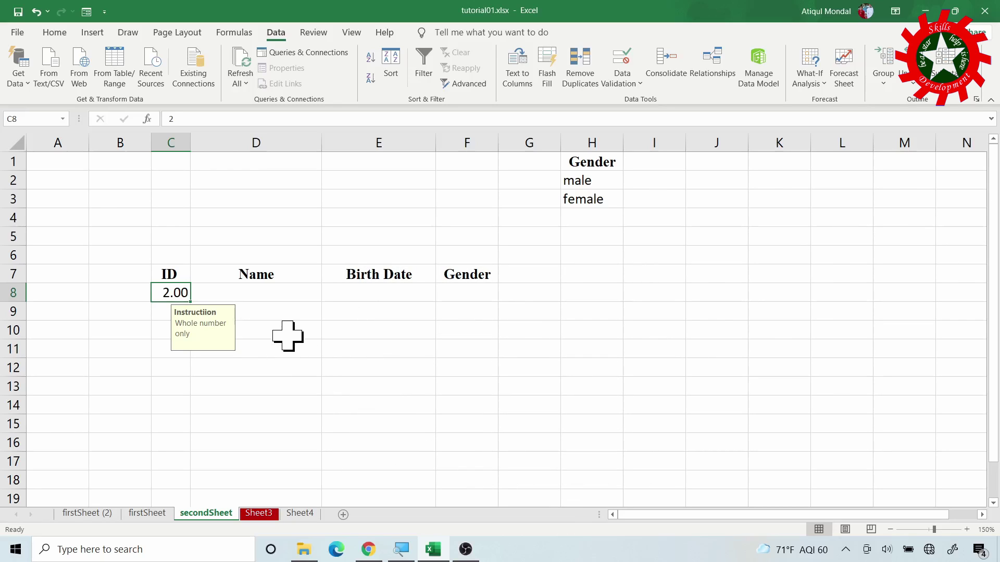
Test C8 with 1.2, retry after the rejection, enter 1, then move to Name cell D8
{"action": "type", "text": "1.2"}
{"action": "key", "text": "Return"}
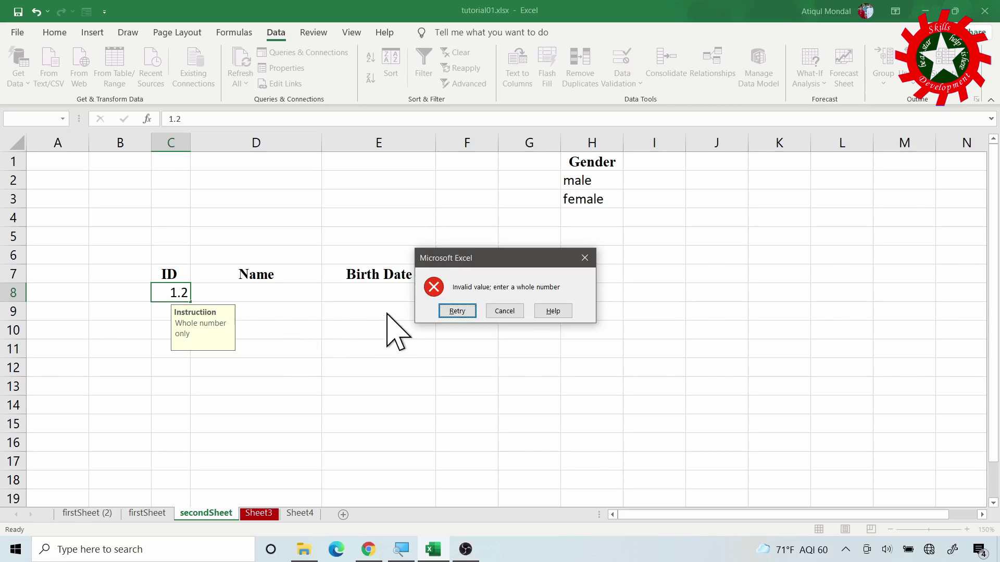
{"action": "left_click", "coordinate": [455, 311]}
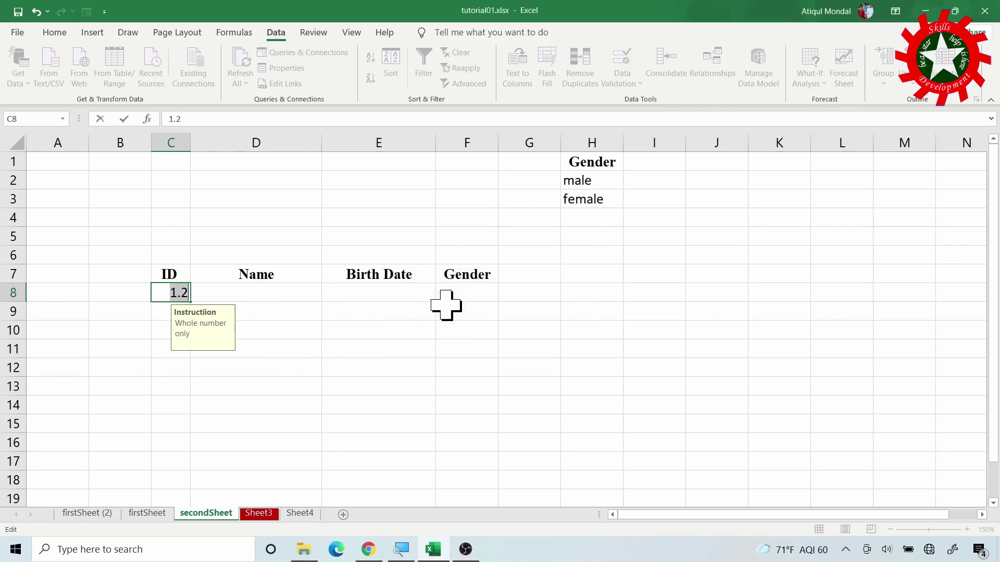
{"action": "type", "text": "1"}
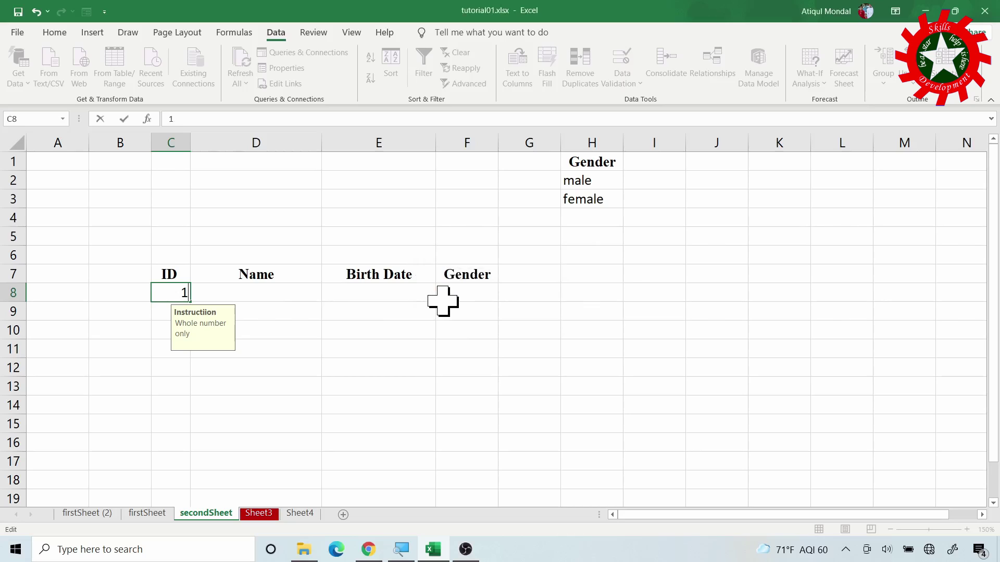
{"action": "key", "text": "Return"}
{"action": "key", "text": "Up"}
{"action": "key", "text": "Right"}
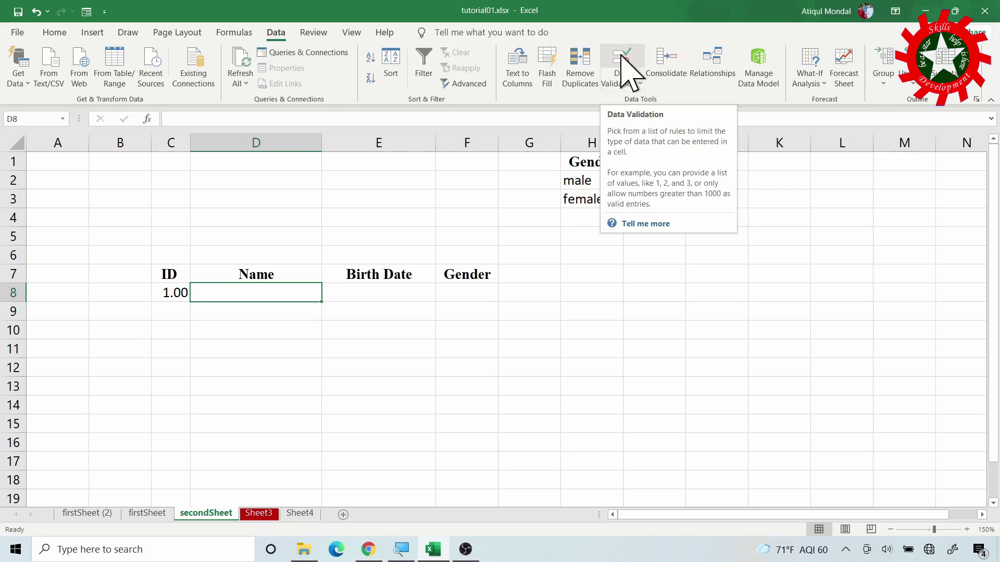
Limit D8 to text with a length greater than or equal to 3 characters
{"action": "left_click", "coordinate": [624, 61]}
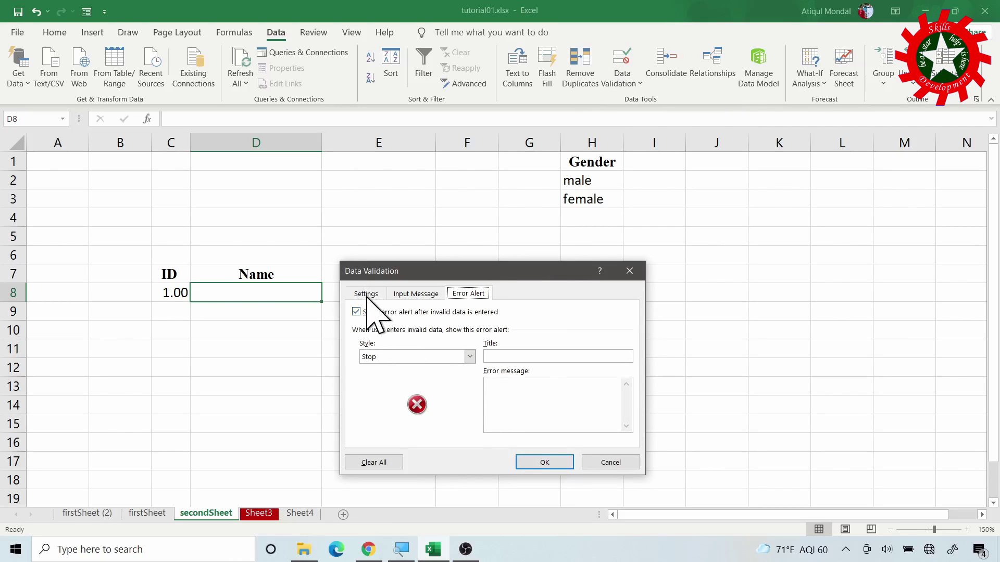
{"action": "left_click", "coordinate": [366, 293]}
{"action": "left_click", "coordinate": [449, 338]}
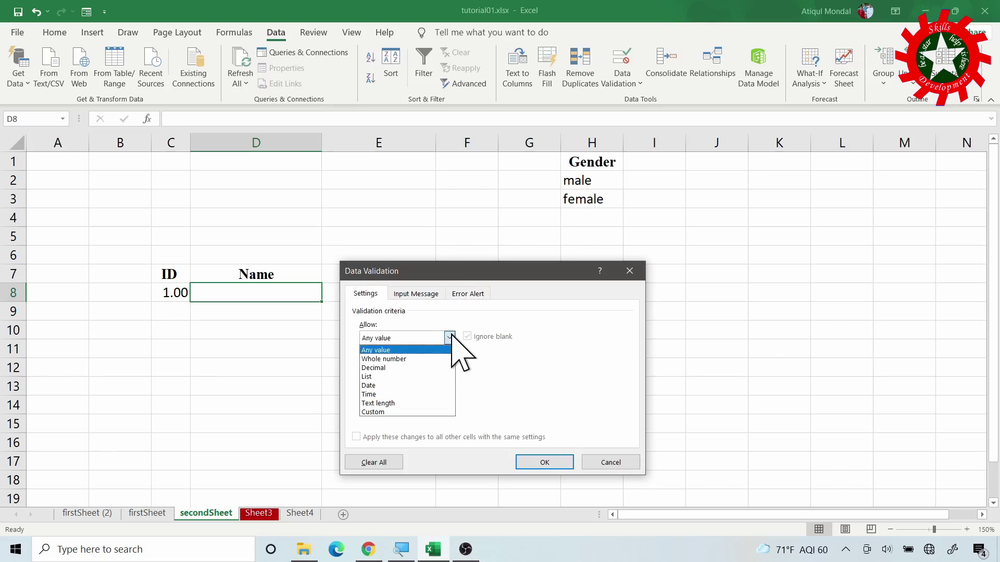
{"action": "left_click", "coordinate": [390, 404]}
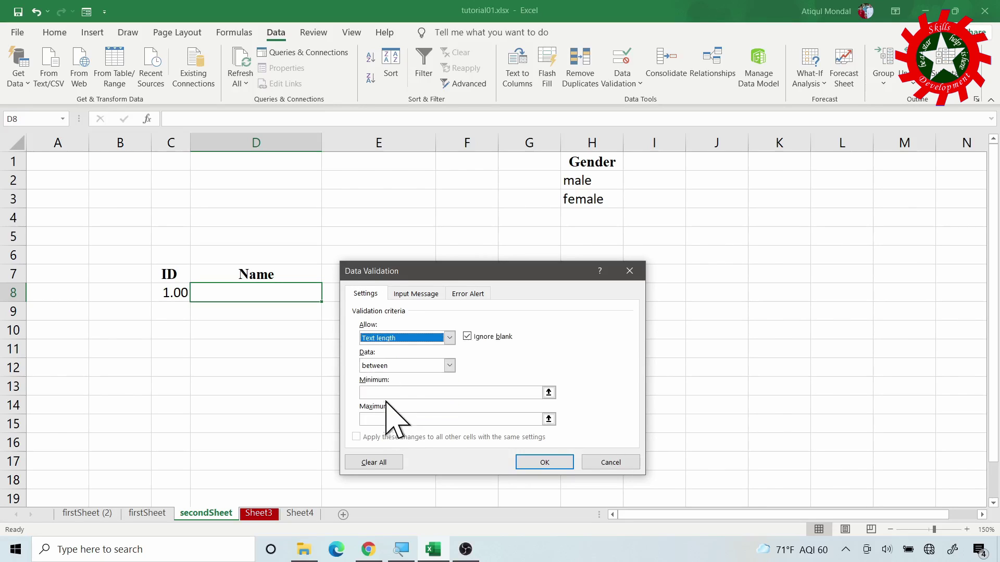
{"action": "left_click", "coordinate": [449, 365]}
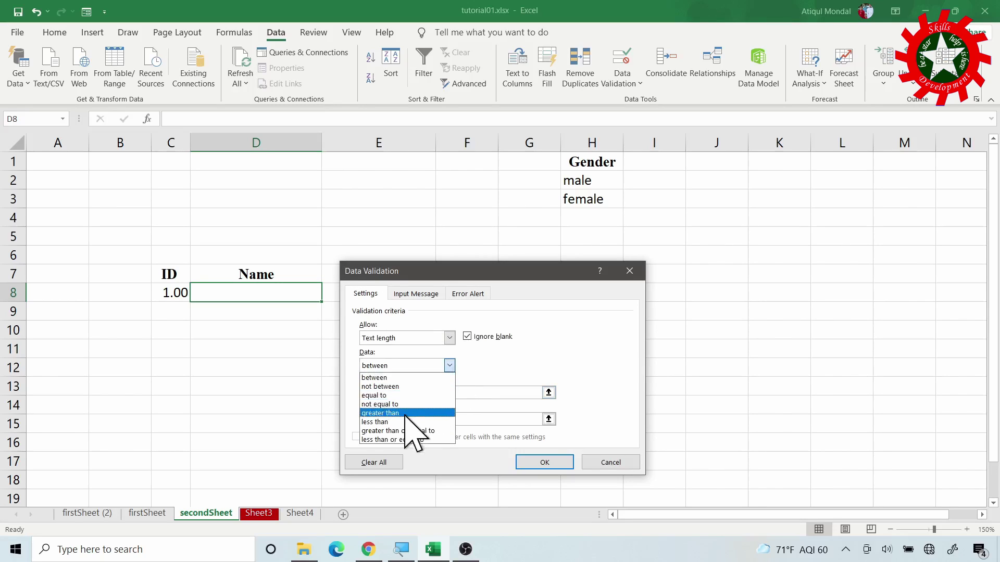
{"action": "left_click", "coordinate": [406, 431]}
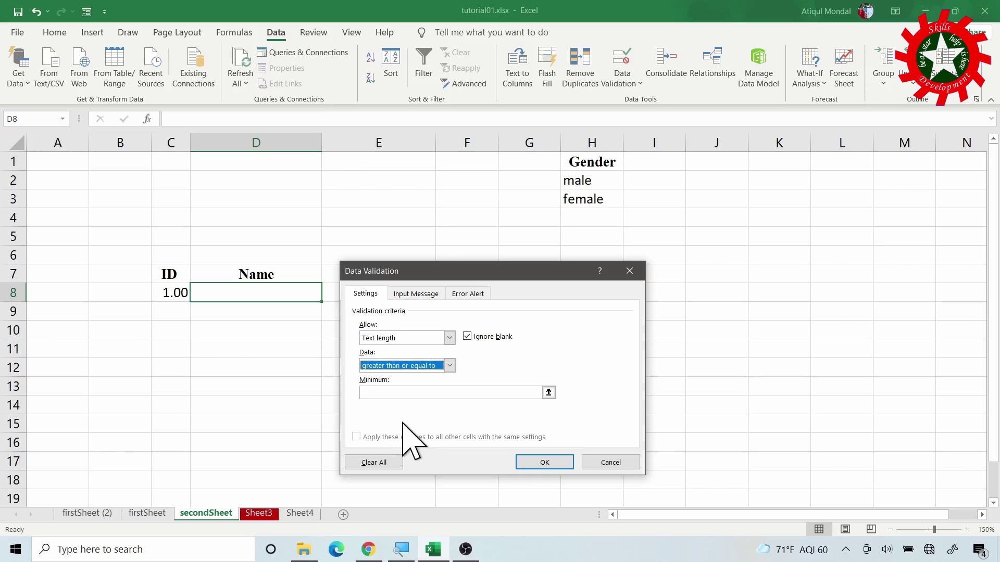
{"action": "left_click", "coordinate": [405, 392]}
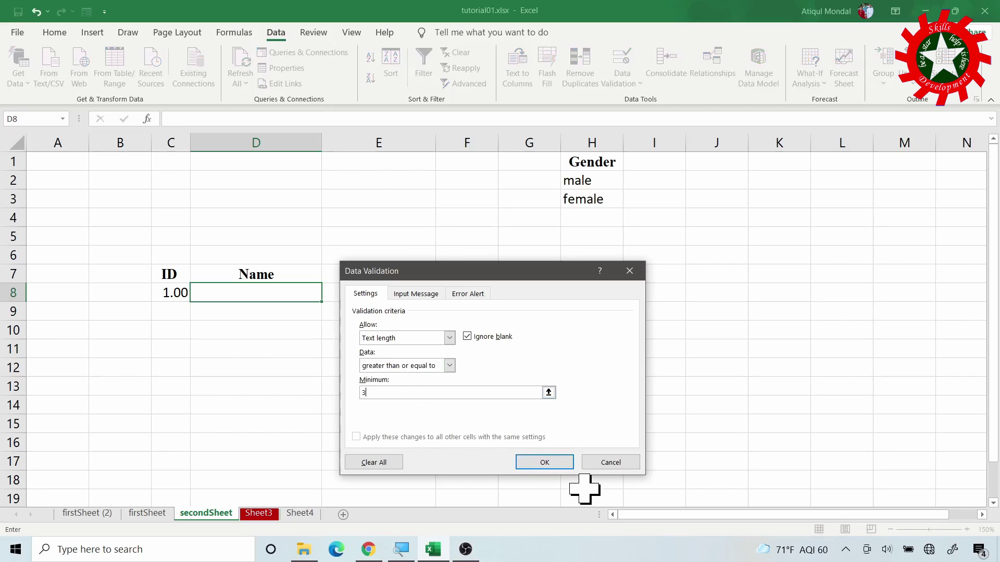
{"action": "left_click", "coordinate": [564, 465]}
{"action": "left_click", "coordinate": [563, 467]}
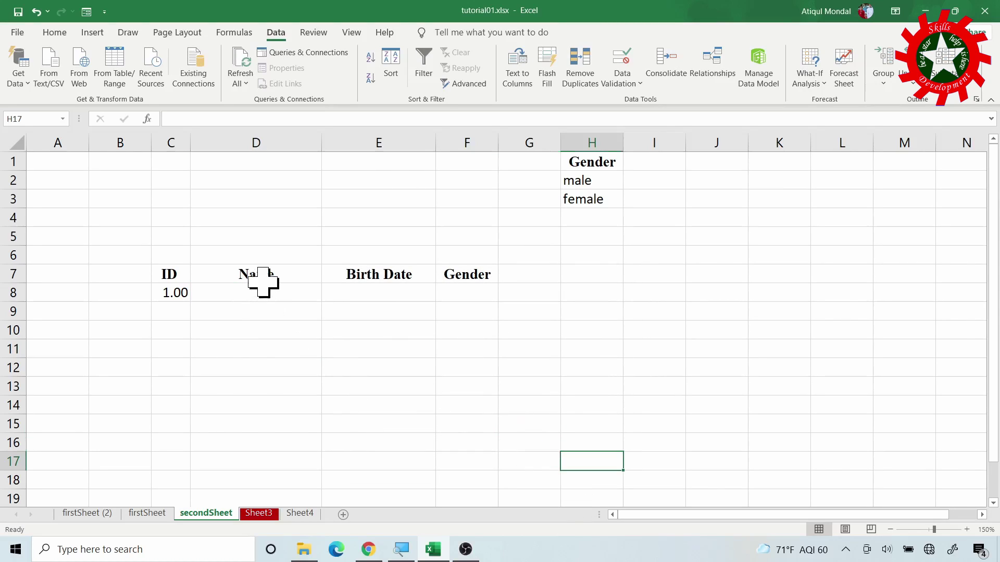
Test D8 with the single letter 'a', retry after the rejection, and enter a full name
{"action": "left_click", "coordinate": [282, 292]}
{"action": "type", "text": "a"}
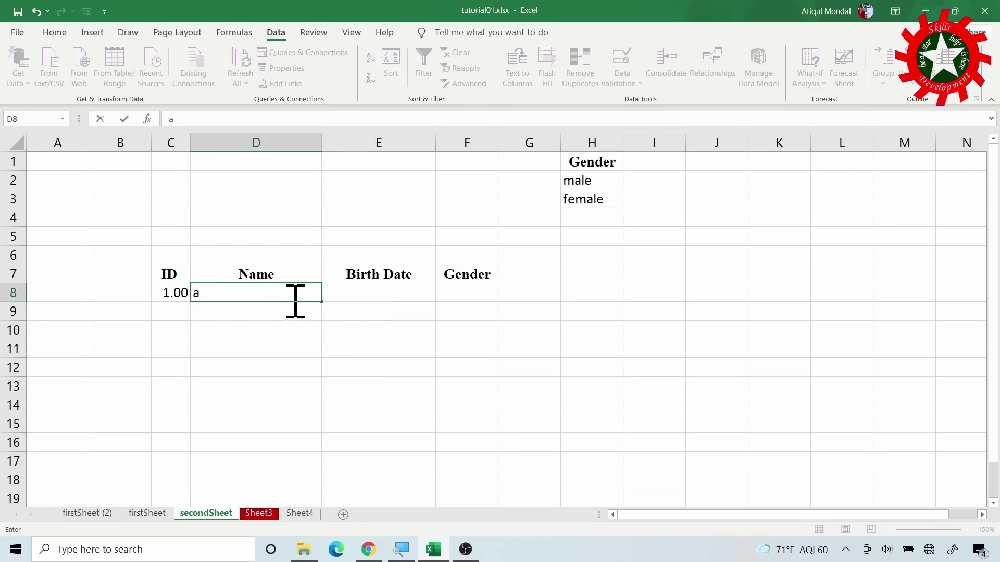
{"action": "key", "text": "Return"}
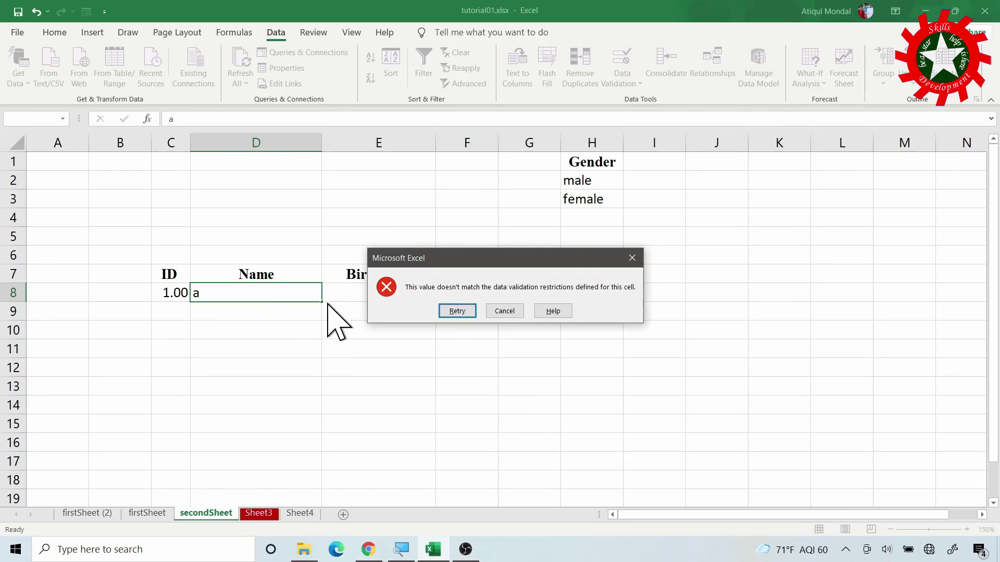
{"action": "left_click", "coordinate": [447, 311]}
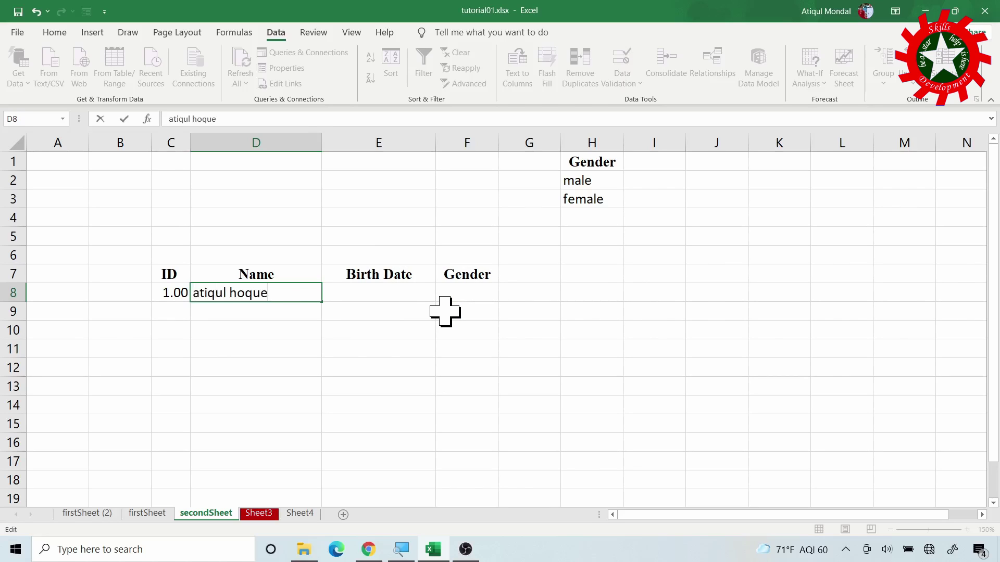
{"action": "key", "text": "Tab"}
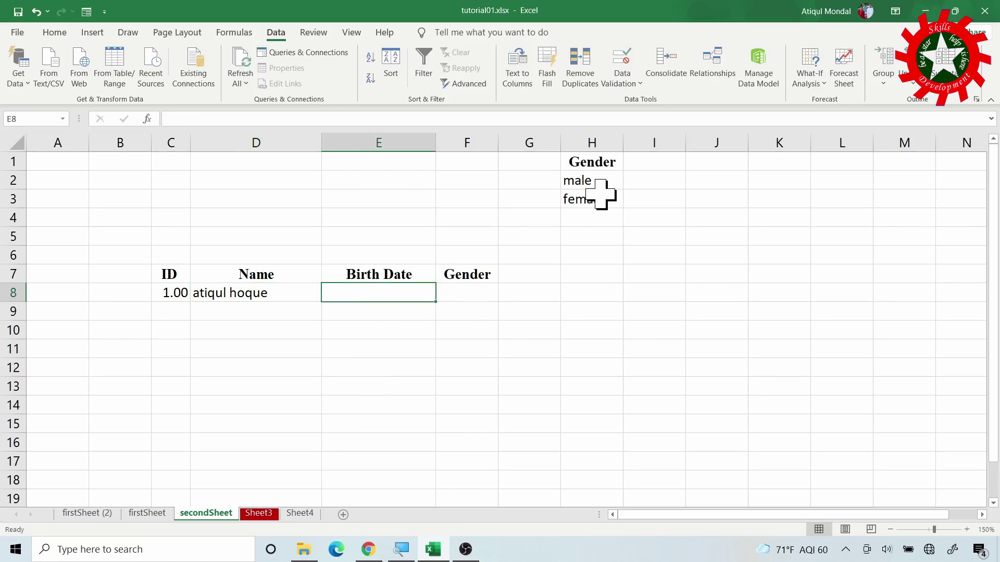
Restrict E8 to dates on or after 01/01/2000, with Ignore blank unchecked
{"action": "left_click", "coordinate": [630, 67]}
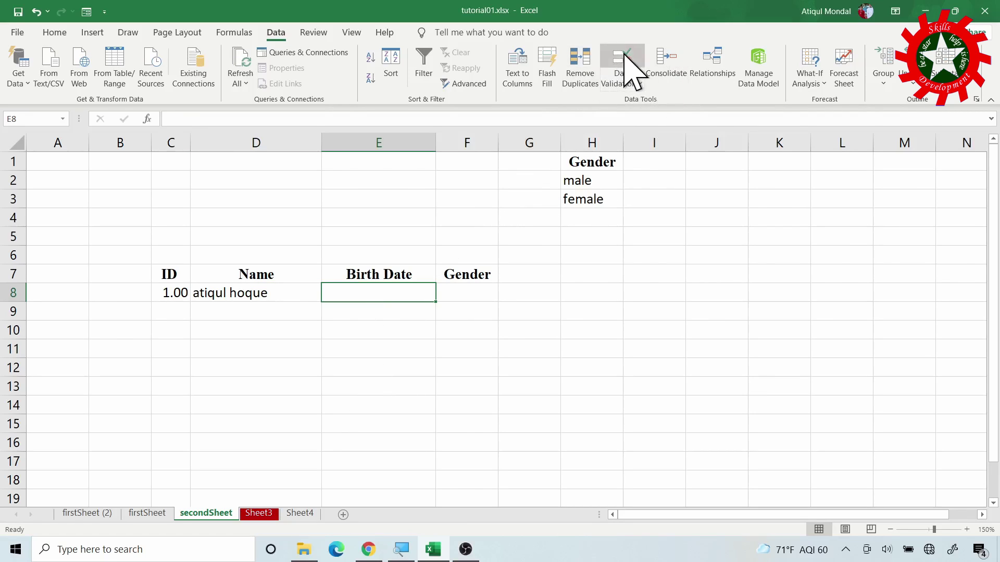
{"action": "left_click", "coordinate": [449, 337]}
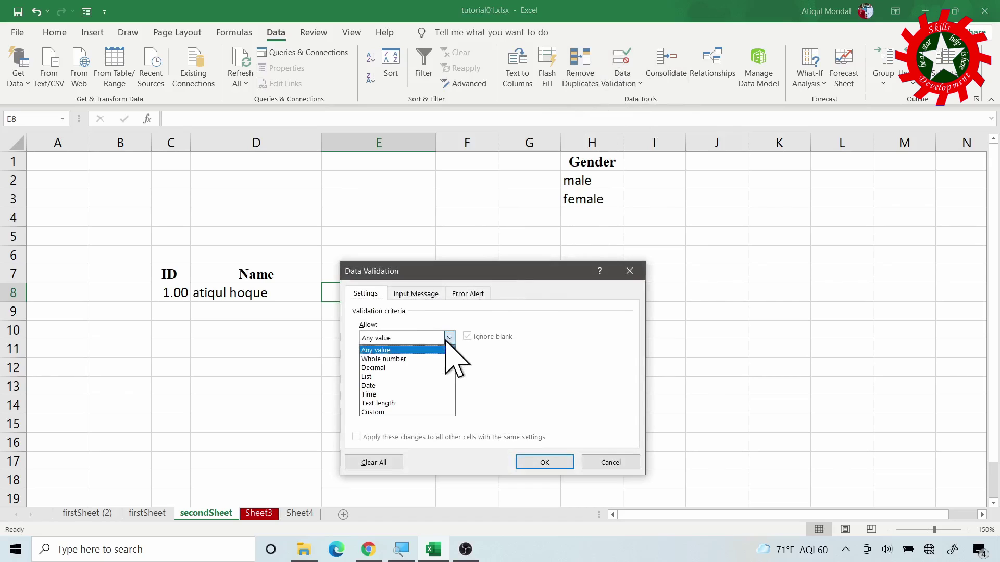
{"action": "left_click", "coordinate": [387, 386]}
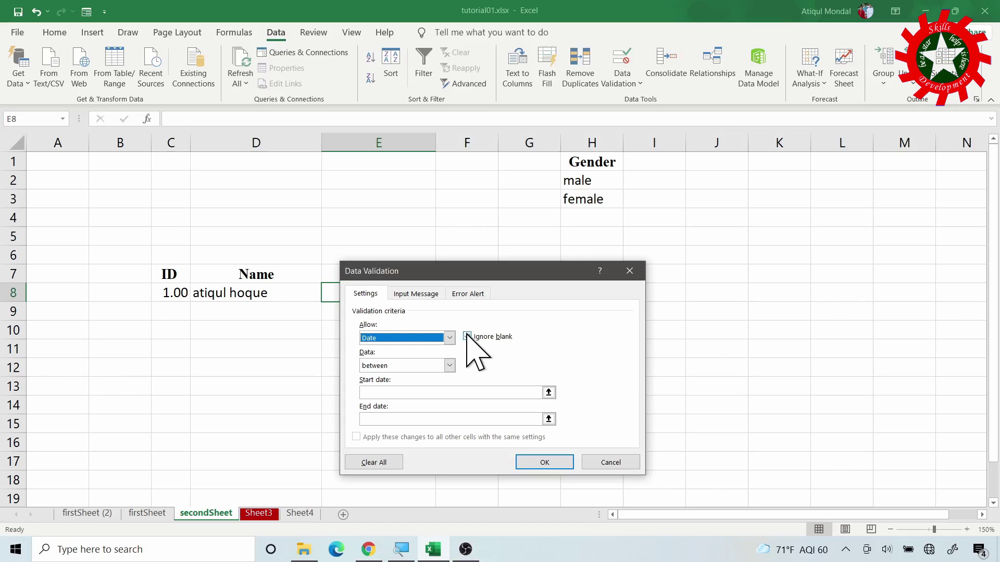
{"action": "left_click", "coordinate": [468, 336]}
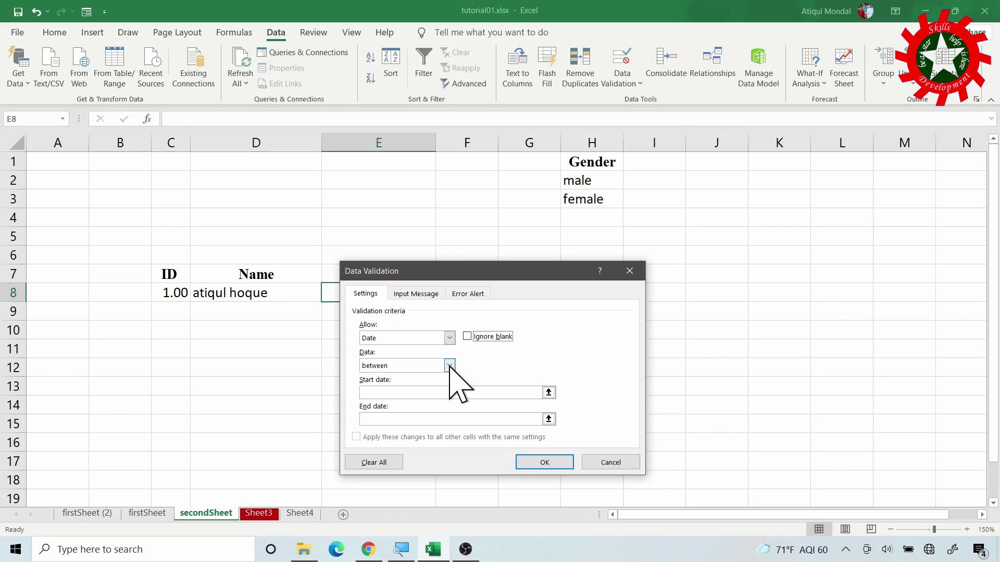
{"action": "left_click", "coordinate": [450, 366]}
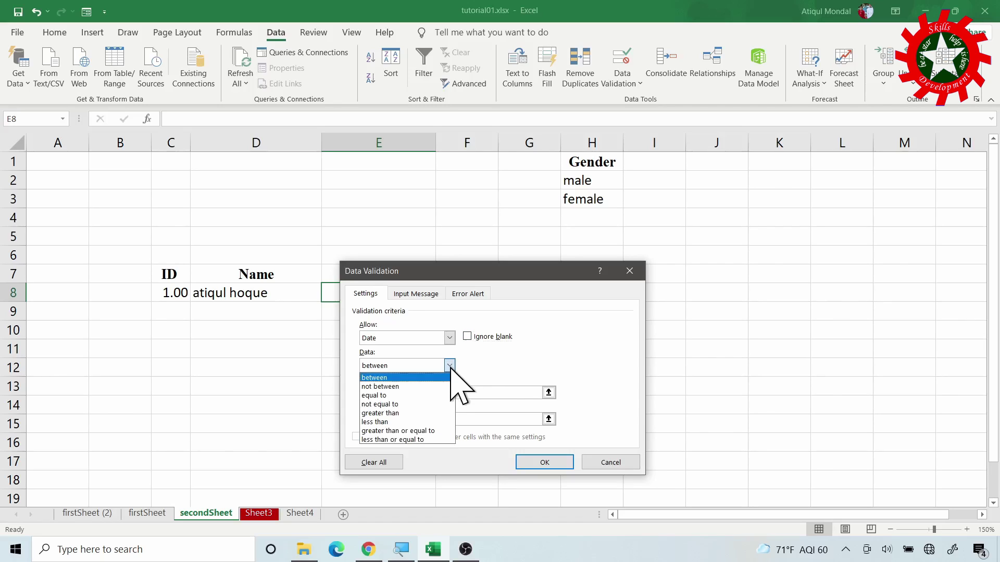
{"action": "left_click", "coordinate": [415, 431]}
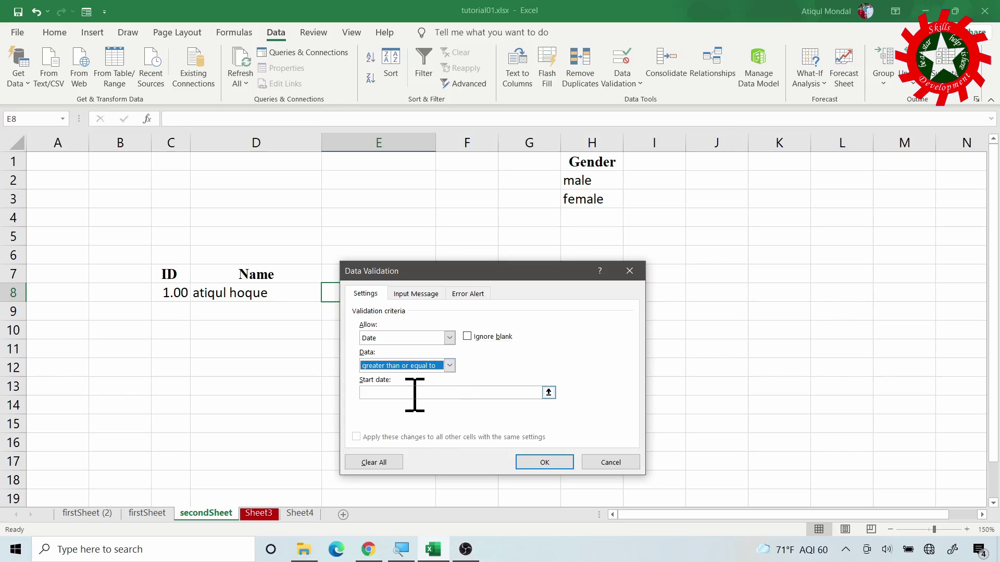
{"action": "left_click", "coordinate": [413, 391]}
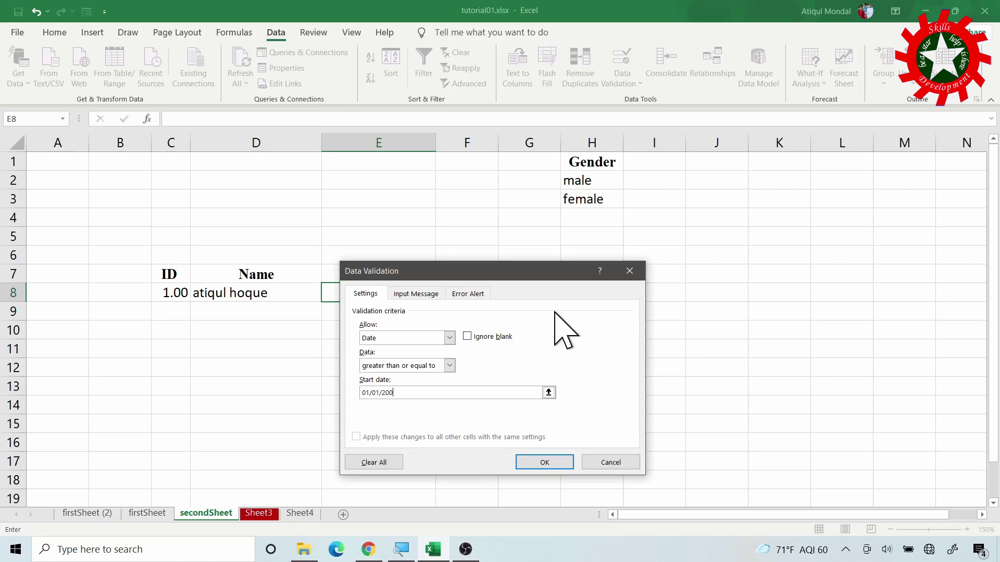
{"action": "left_click", "coordinate": [553, 462]}
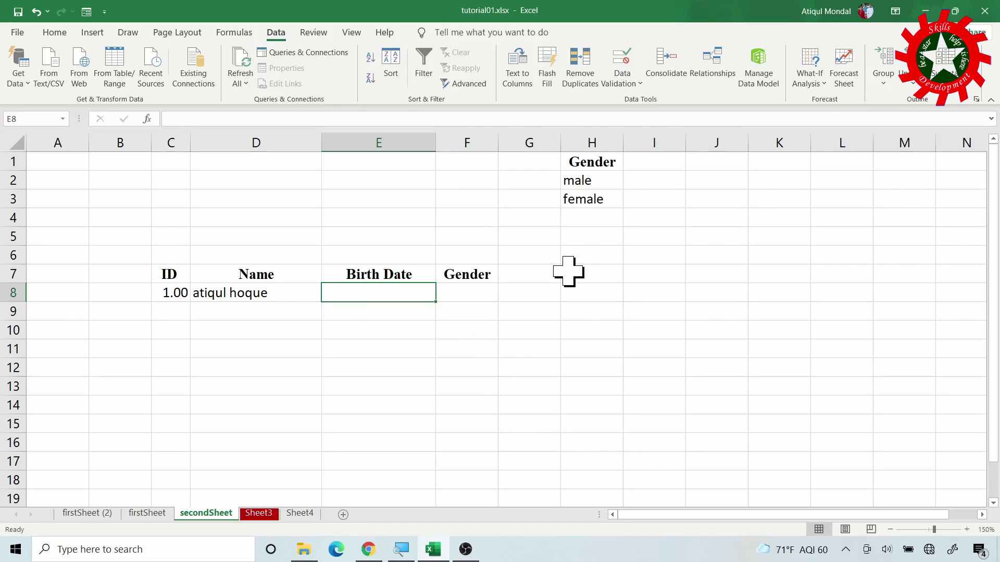
Test E8's date rule with 01/01/1999 and then nonsense text, both rejected
{"action": "type", "text": "01/01/1999"}
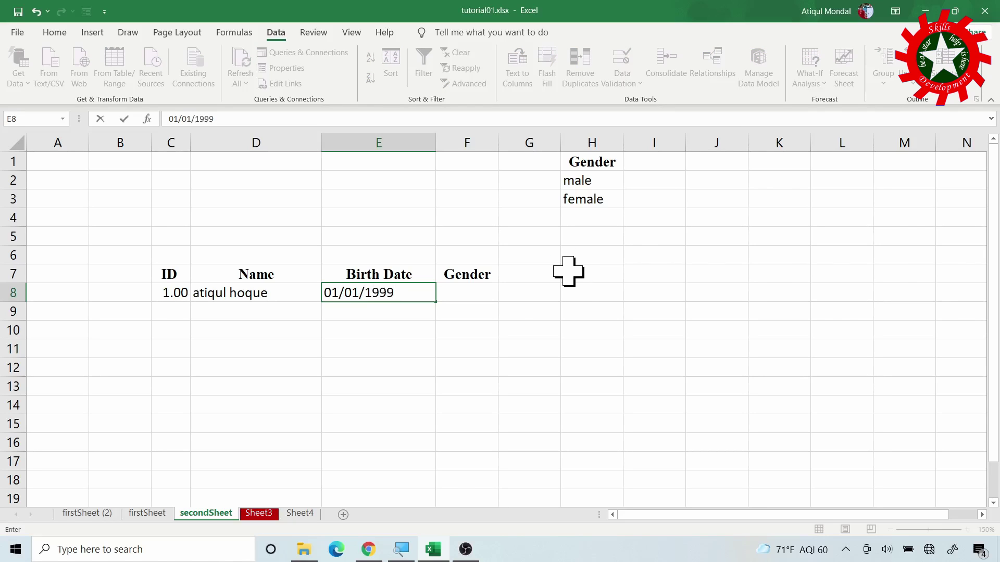
{"action": "key", "text": "Return"}
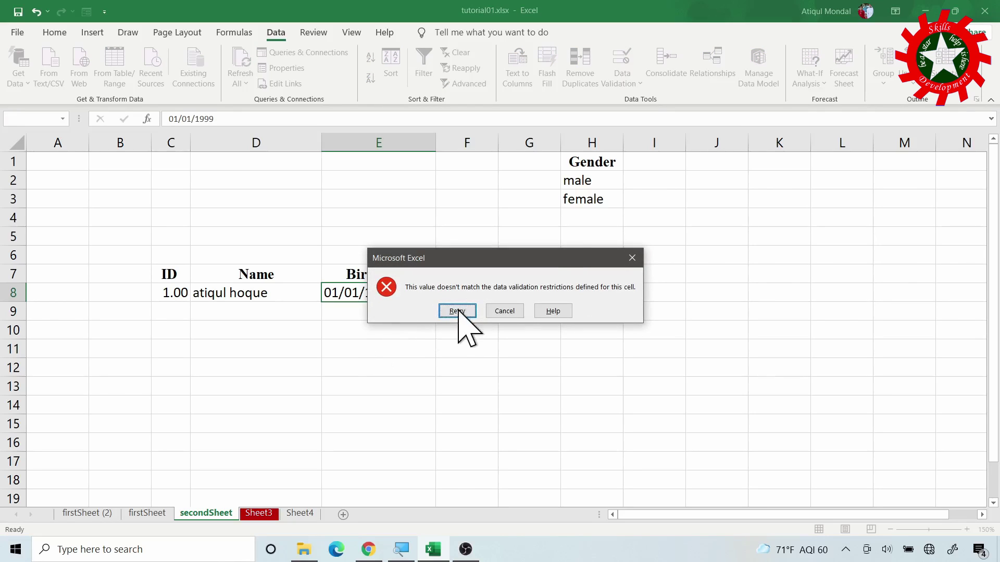
{"action": "left_click", "coordinate": [457, 311]}
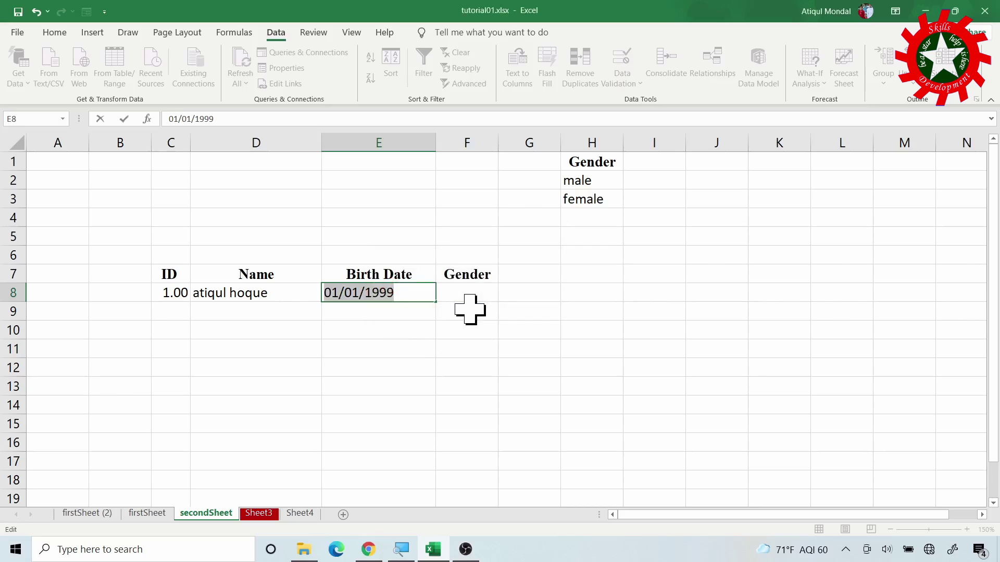
{"action": "type", "text": "jdjljlf"}
{"action": "key", "text": "Return"}
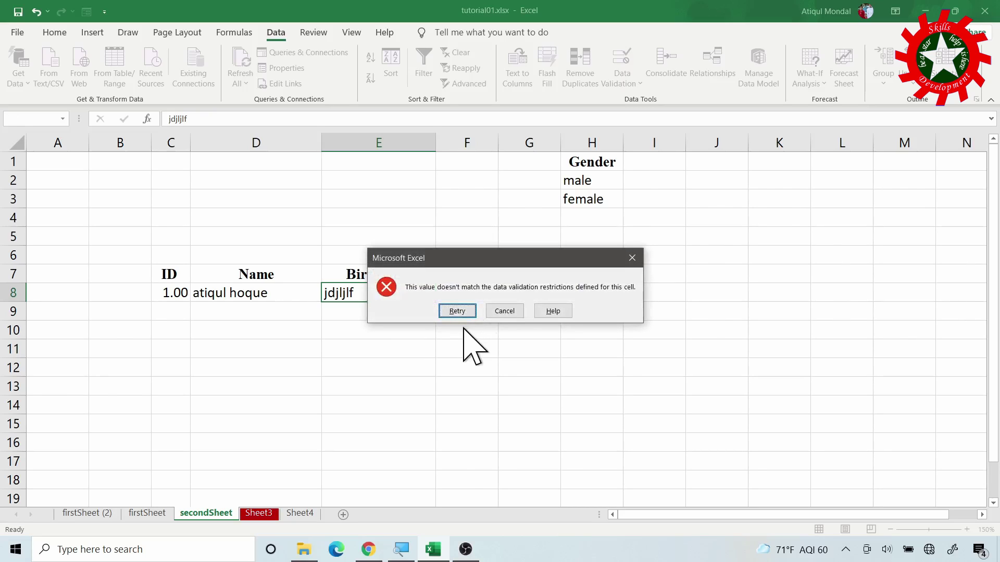
Retry and enter 01/01/2001 in E8, then move to Gender cell F8
{"action": "left_click", "coordinate": [457, 311]}
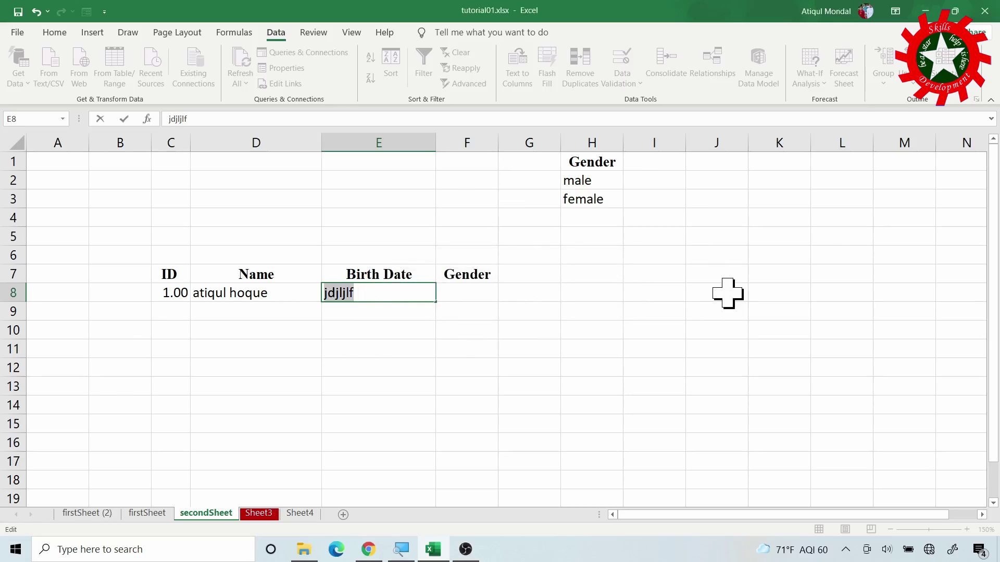
{"action": "type", "text": "01/01/2001"}
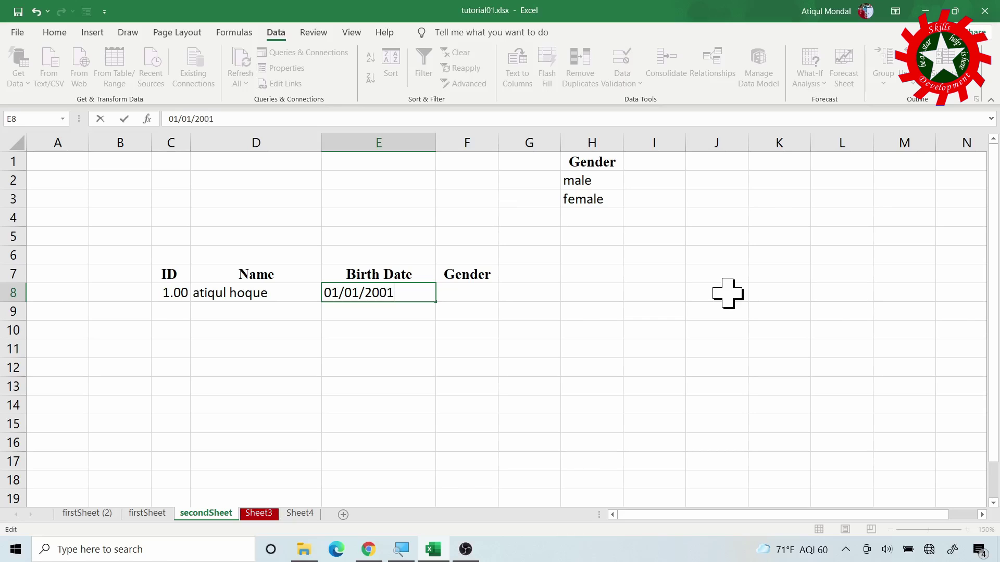
{"action": "key", "text": "Return"}
{"action": "key", "text": "Up"}
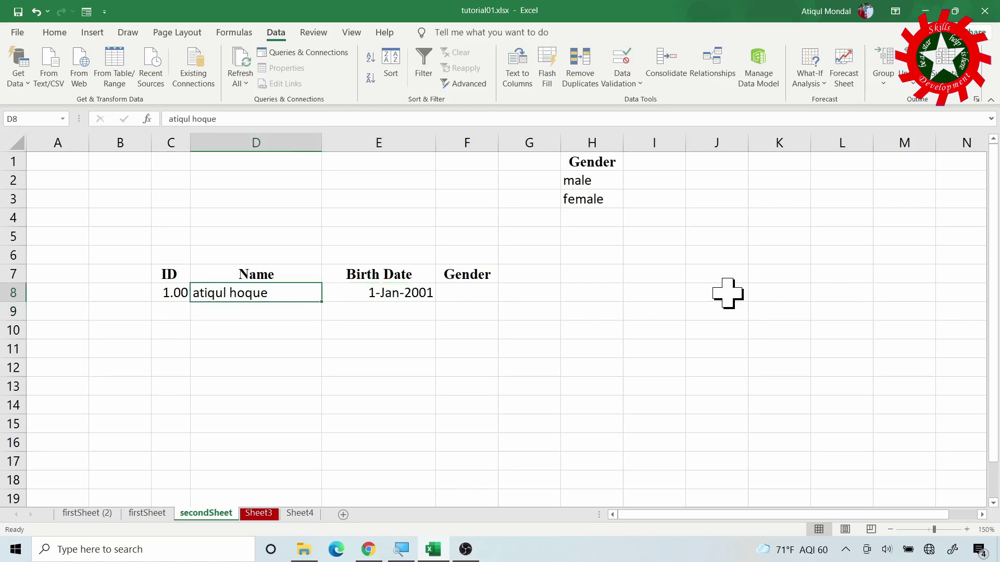
{"action": "key", "text": "Right"}
{"action": "key", "text": "Right"}
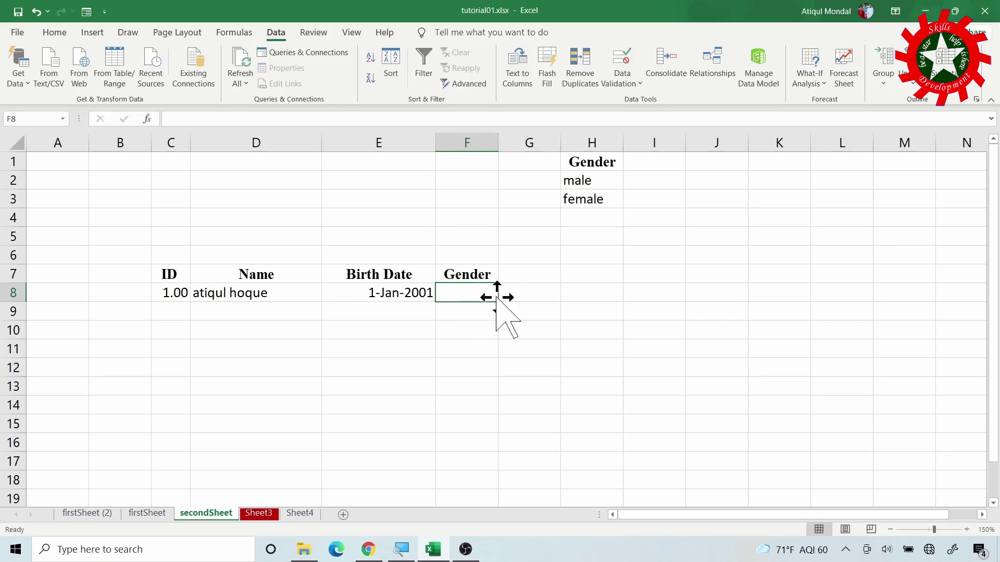
Give F8 a List validation with source 'male, female' and test its dropdown
{"action": "left_click", "coordinate": [625, 62]}
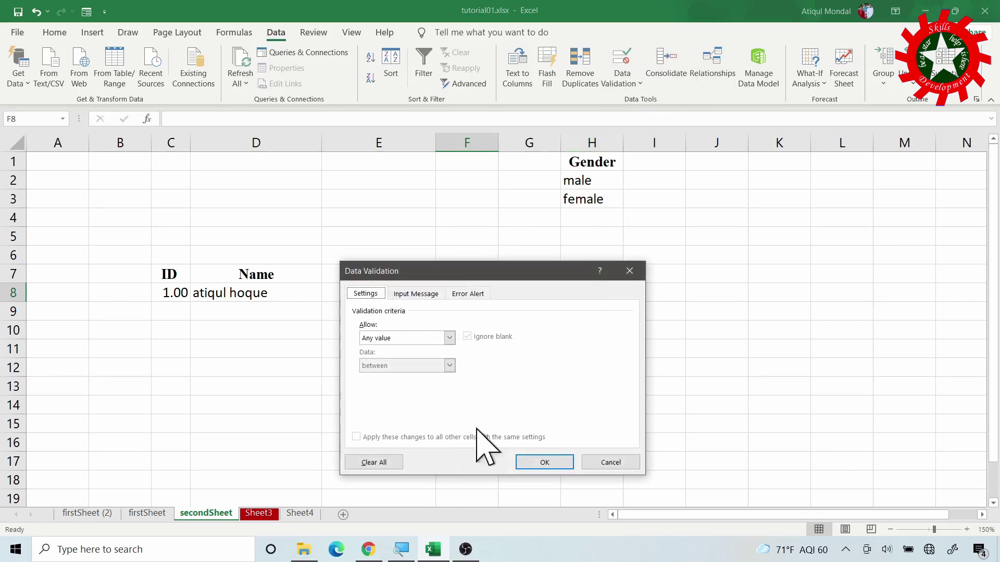
{"action": "left_click", "coordinate": [450, 337]}
{"action": "left_click", "coordinate": [385, 377]}
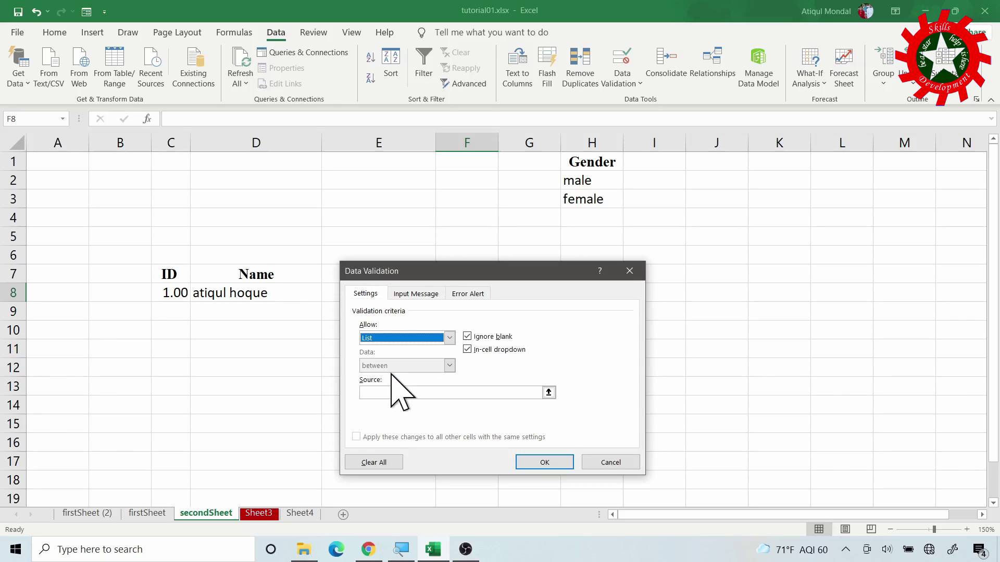
{"action": "left_click", "coordinate": [396, 393]}
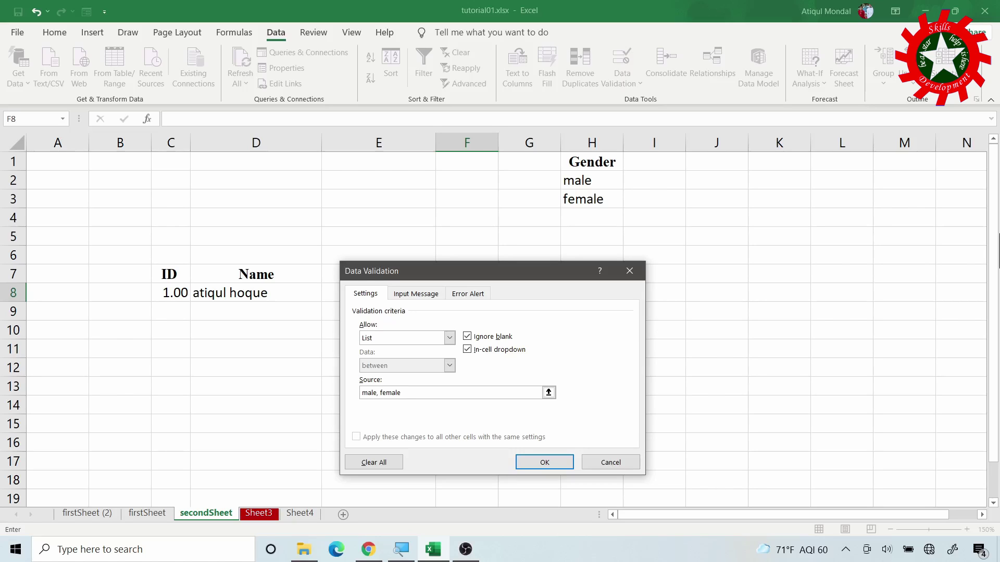
{"action": "left_click", "coordinate": [544, 463]}
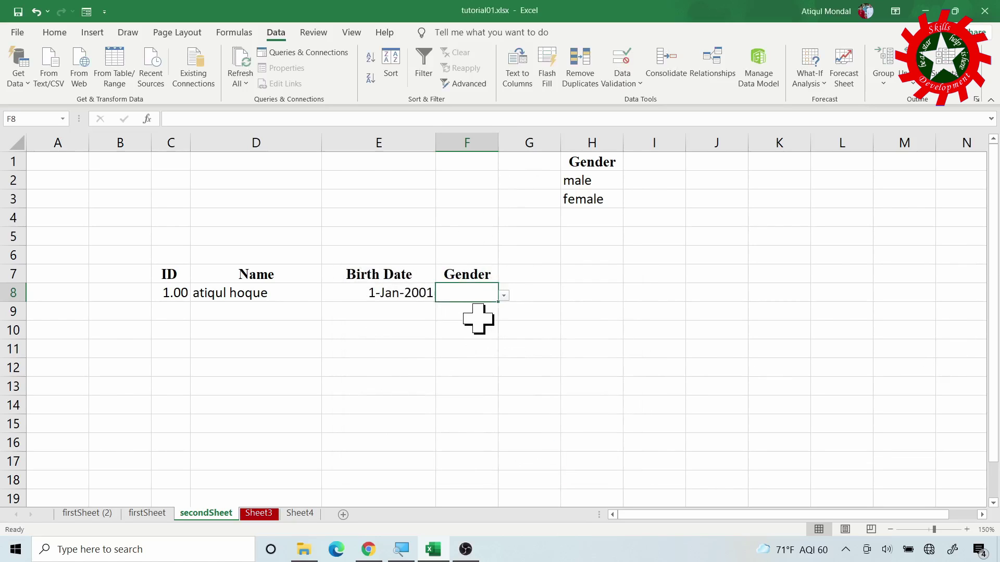
{"action": "left_click", "coordinate": [504, 295]}
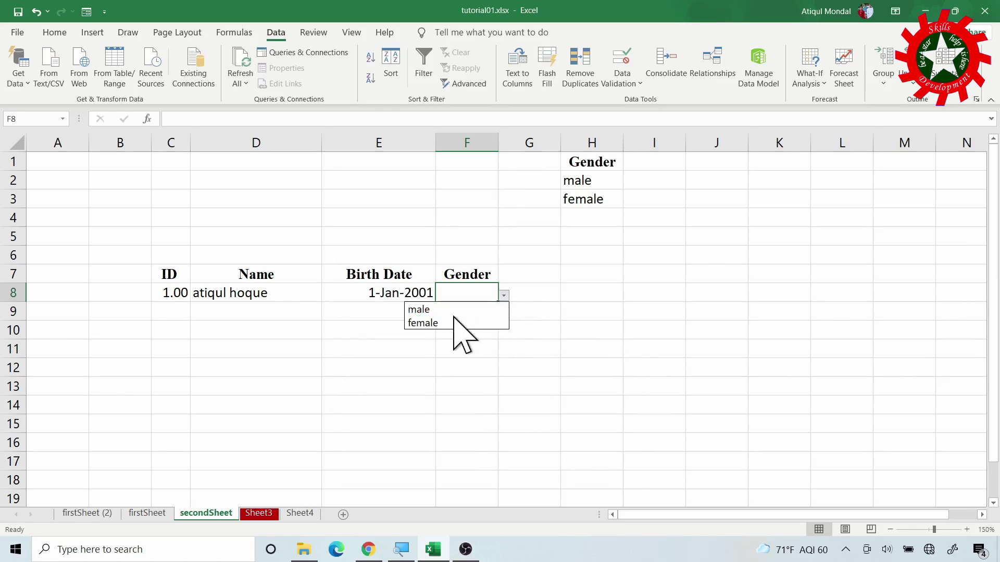
{"action": "left_click", "coordinate": [464, 297]}
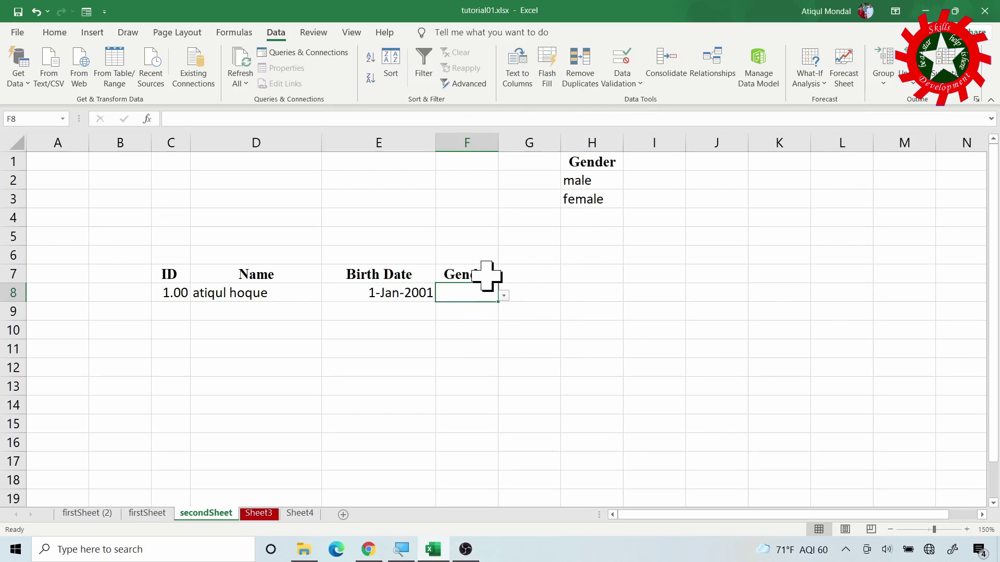
Change F8's list validation source to cells H2:H5 and check the dropdown
{"action": "left_click", "coordinate": [628, 52]}
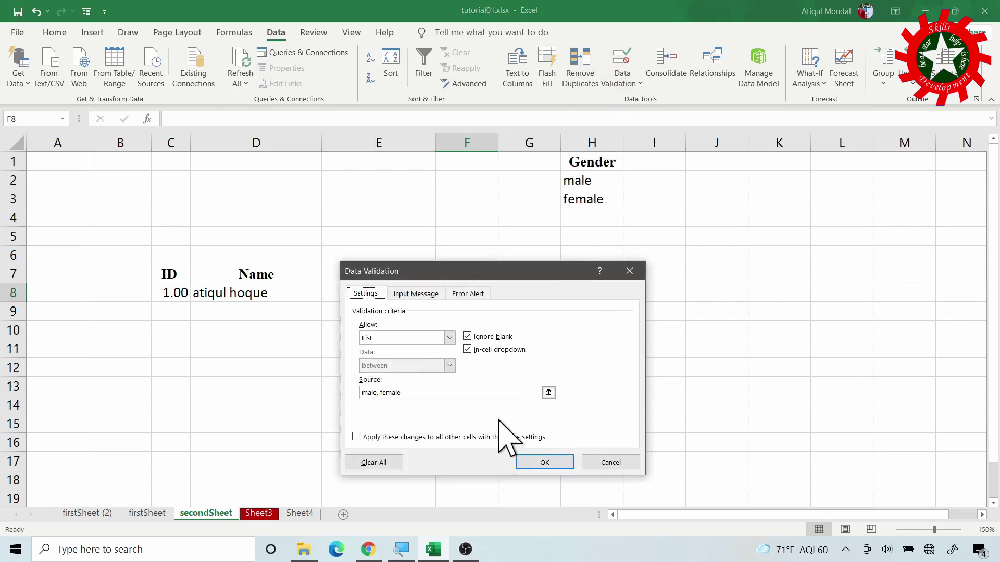
{"action": "left_click", "coordinate": [548, 392]}
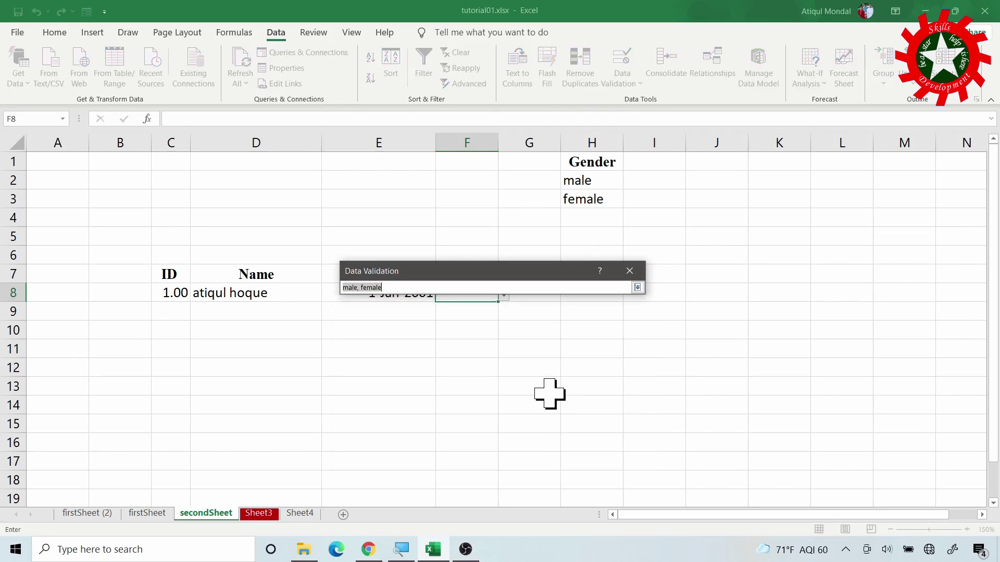
{"action": "left_click_drag", "start_coordinate": [594, 183], "coordinate": [603, 233]}
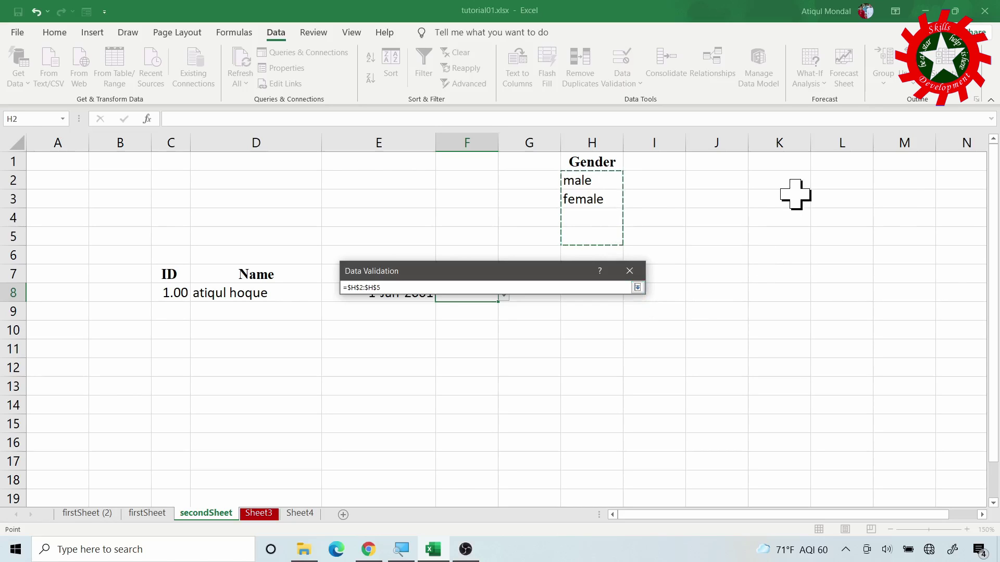
{"action": "key", "text": "Return"}
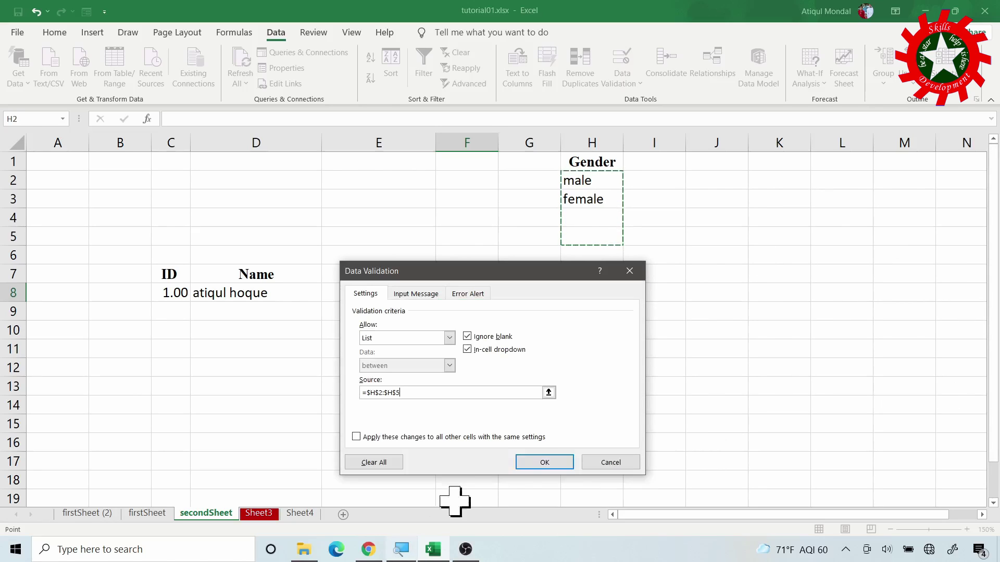
{"action": "left_click", "coordinate": [546, 463]}
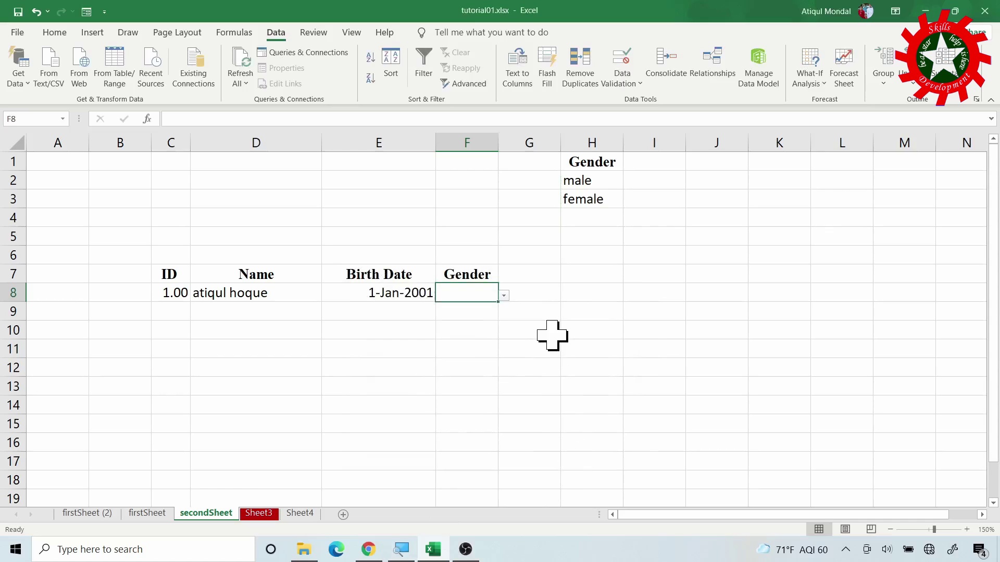
{"action": "left_click", "coordinate": [503, 295]}
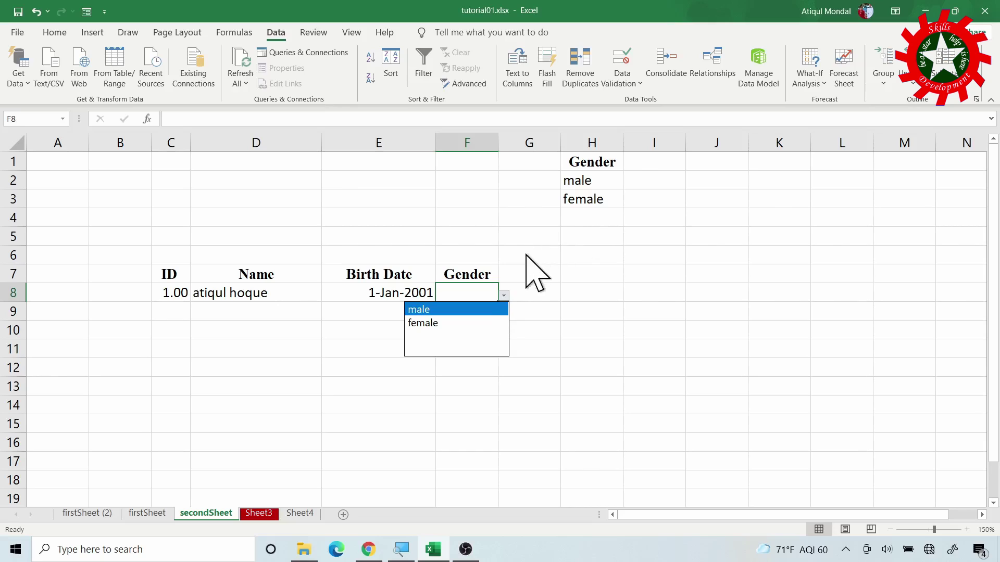
{"action": "left_click", "coordinate": [589, 212]}
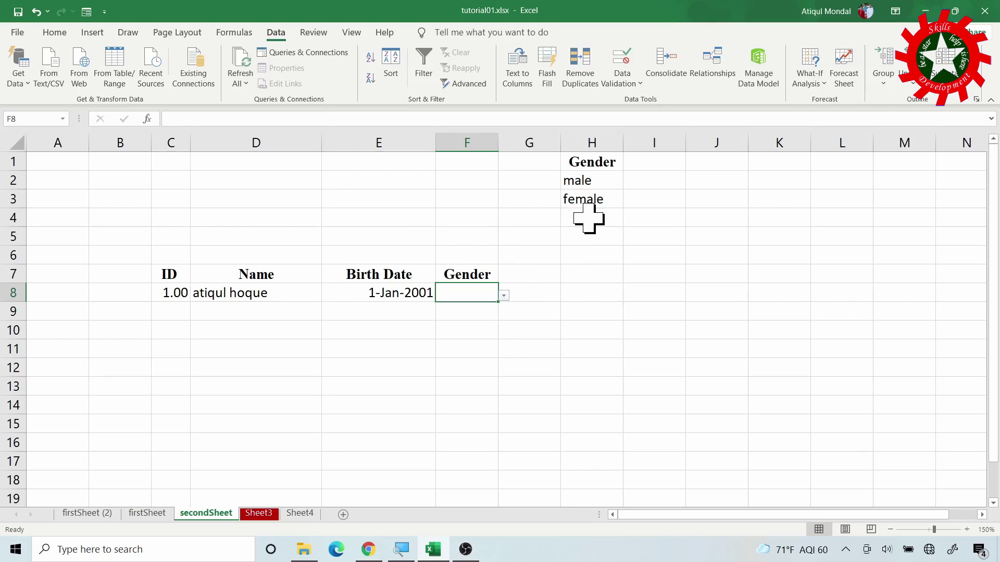
{"action": "left_click", "coordinate": [588, 217]}
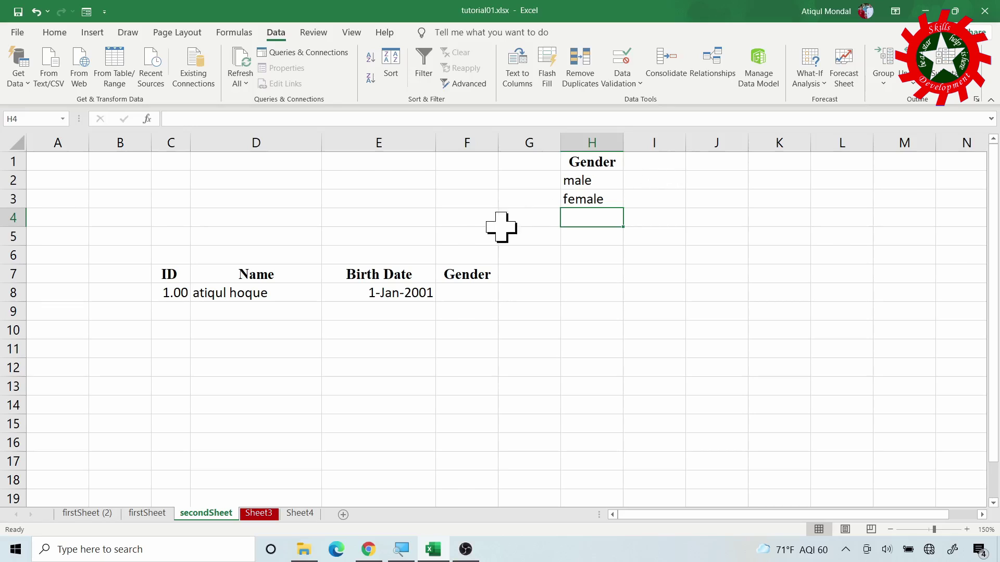
Convert H1:H3 (Gender, male, female) into a table with headers, named Table9
{"action": "left_click", "coordinate": [591, 134]}
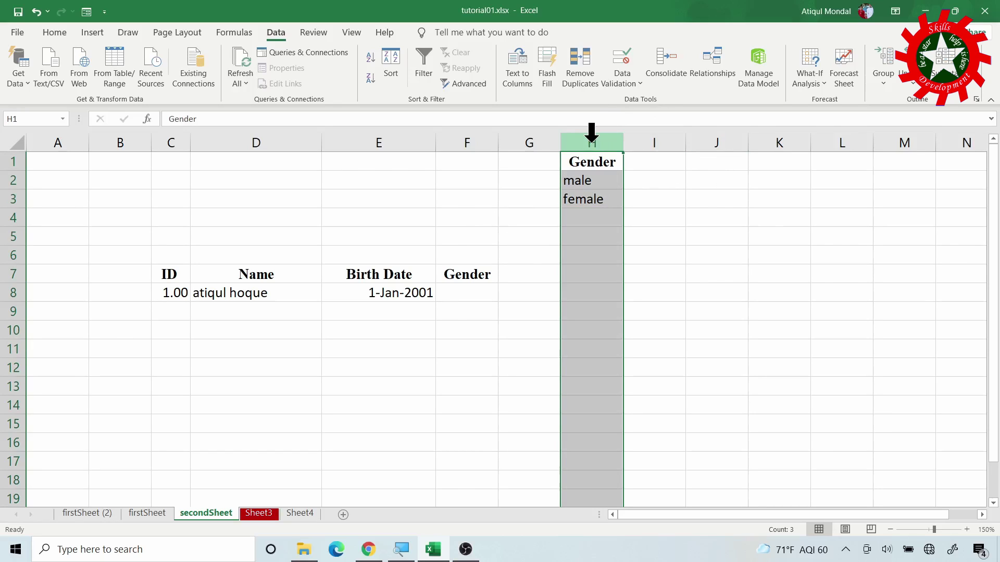
{"action": "left_click_drag", "start_coordinate": [586, 162], "coordinate": [588, 203]}
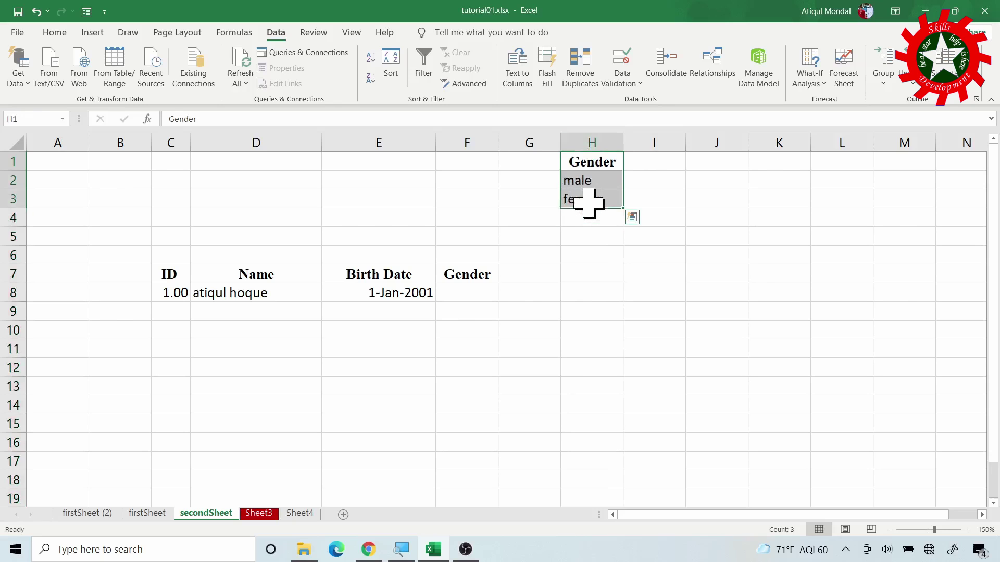
{"action": "left_click", "coordinate": [93, 33]}
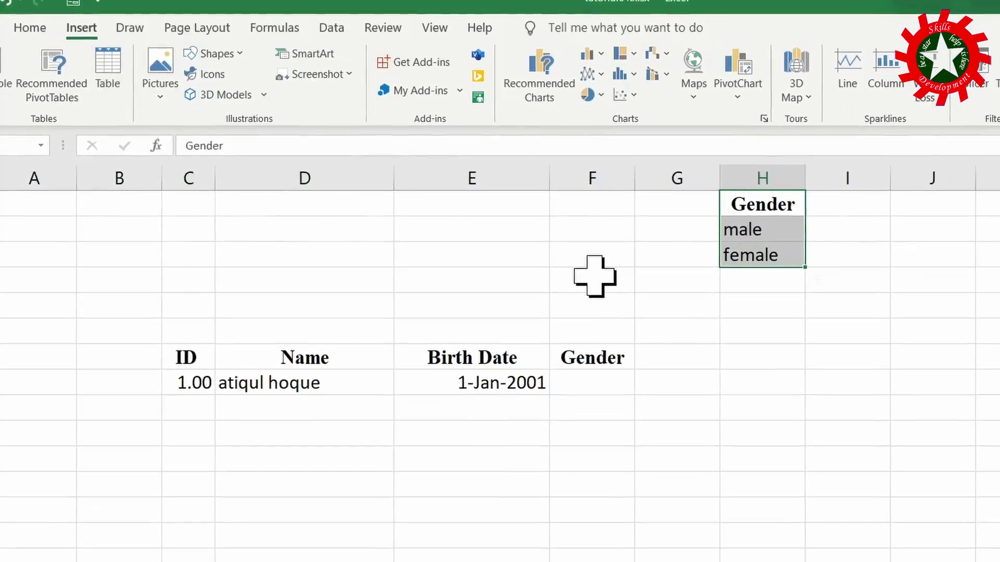
{"action": "key", "text": "ctrl+t"}
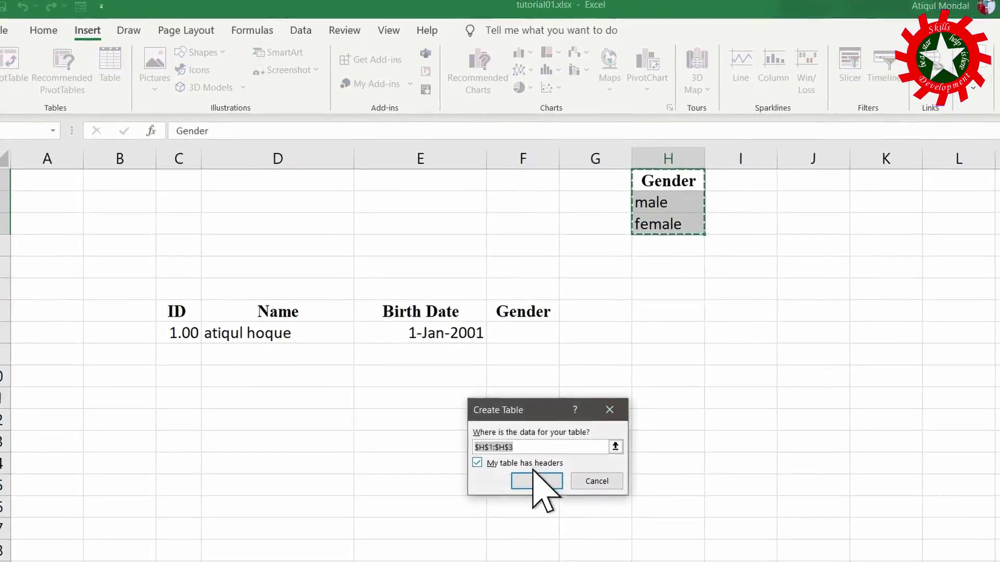
{"action": "left_click", "coordinate": [555, 500]}
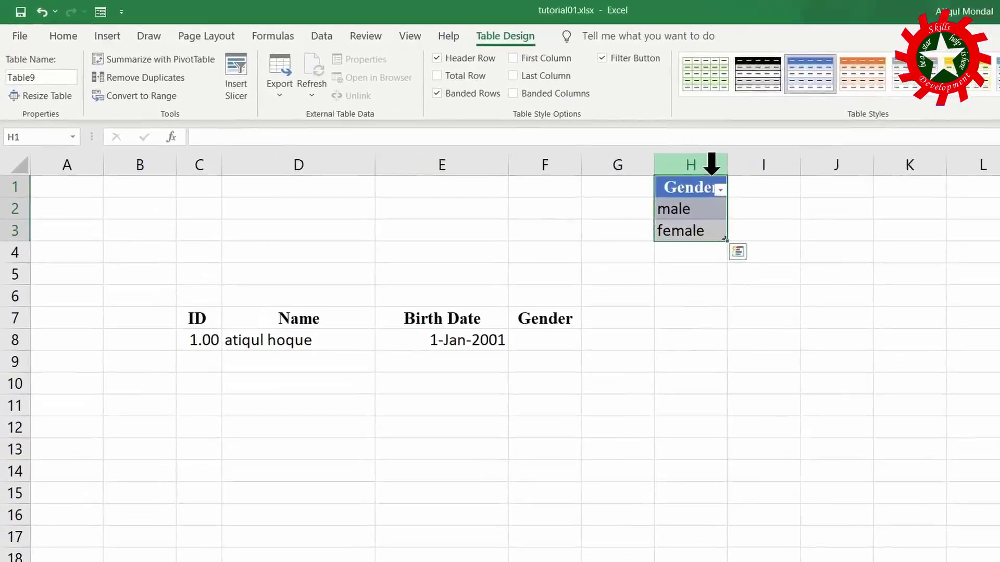
{"action": "left_click", "coordinate": [68, 116]}
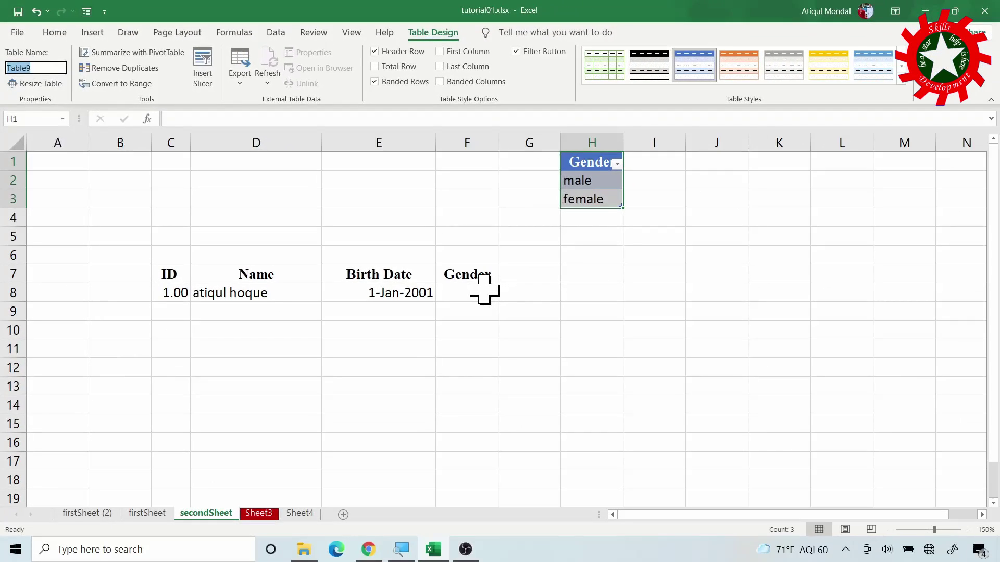
{"action": "left_click", "coordinate": [558, 333]}
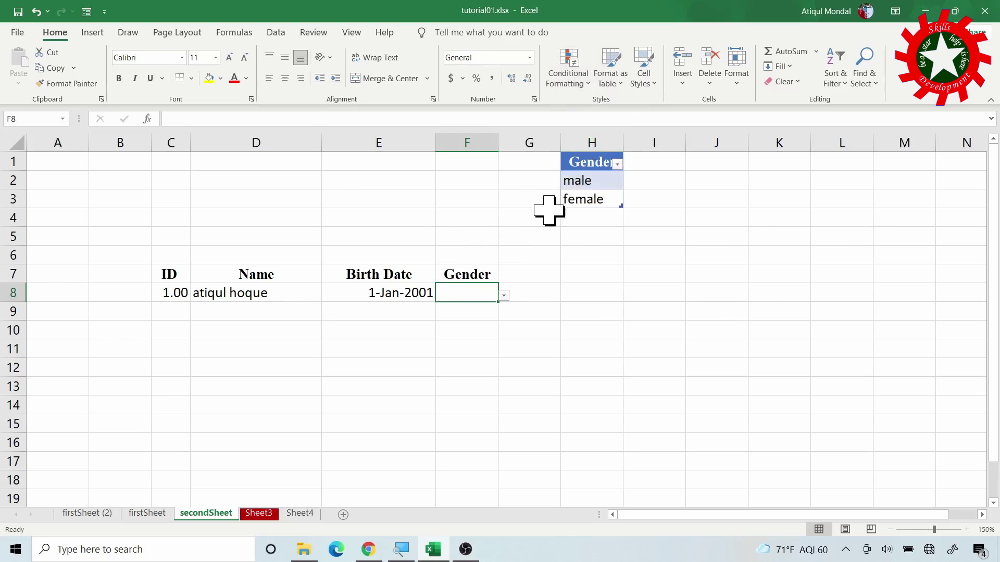
Set F8's list source to =INDIRECT("table9[Gender]") after the direct table reference is rejected
{"action": "left_click", "coordinate": [275, 32]}
{"action": "left_click", "coordinate": [620, 67]}
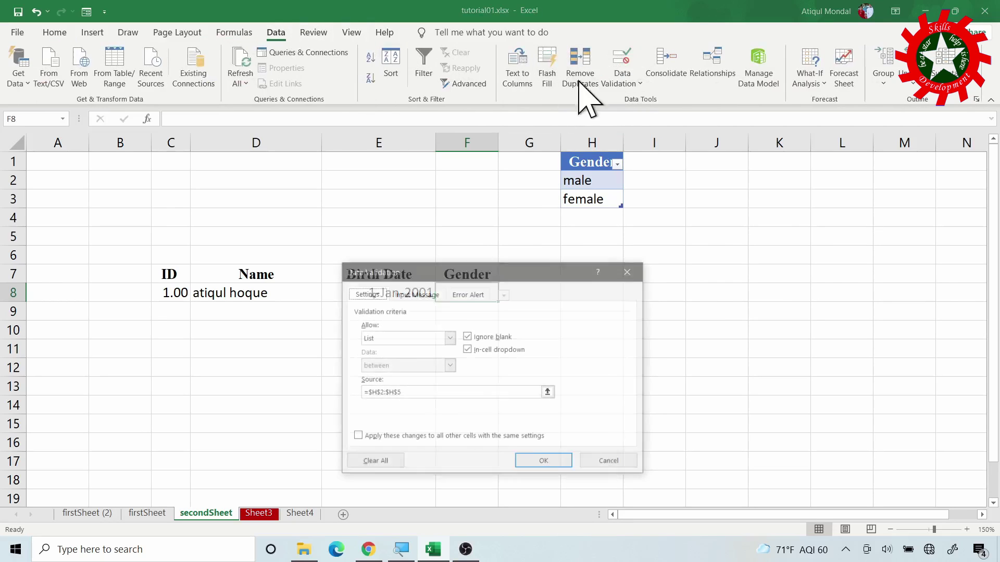
{"action": "left_click", "coordinate": [398, 394]}
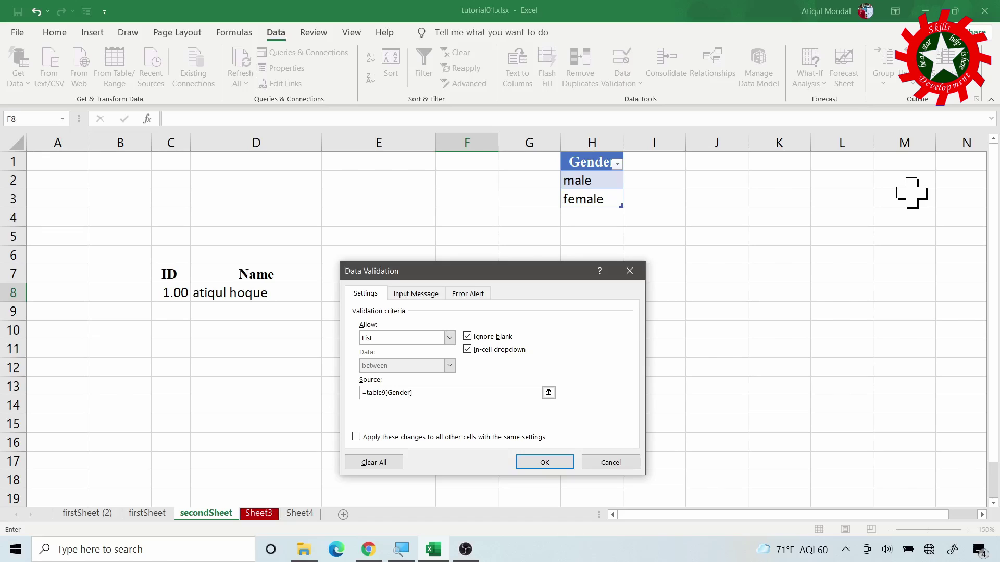
{"action": "key", "text": "Return"}
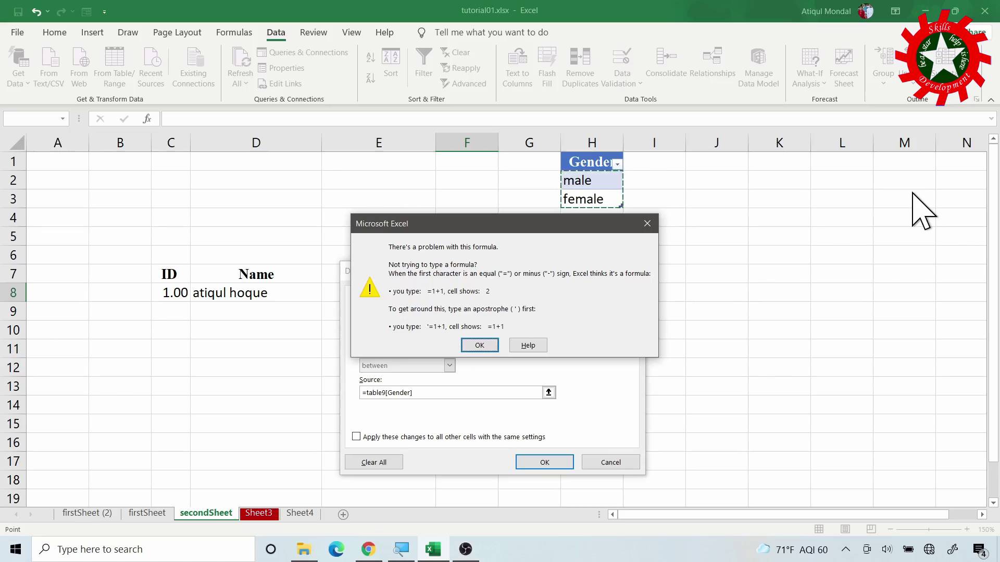
{"action": "left_click", "coordinate": [478, 346]}
{"action": "left_click", "coordinate": [370, 394]}
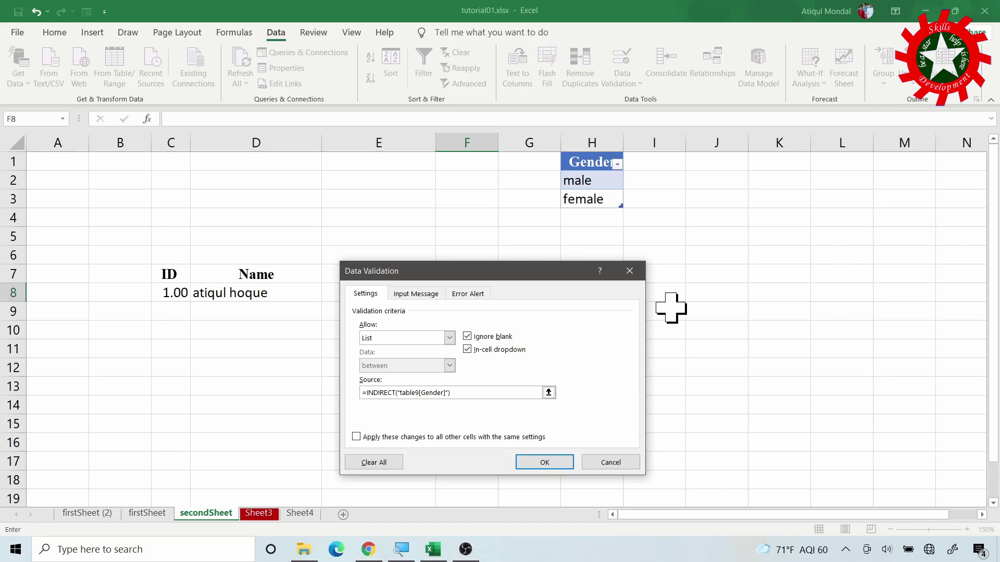
{"action": "key", "text": "Return"}
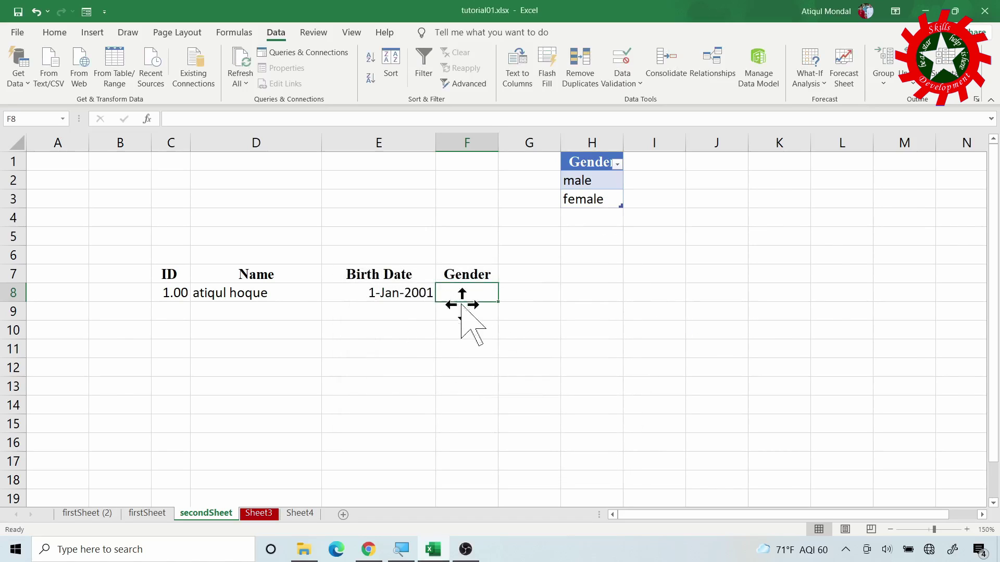
Add bi-sexual in H4 below female and confirm it appears in F8's dropdown
{"action": "left_click", "coordinate": [475, 295]}
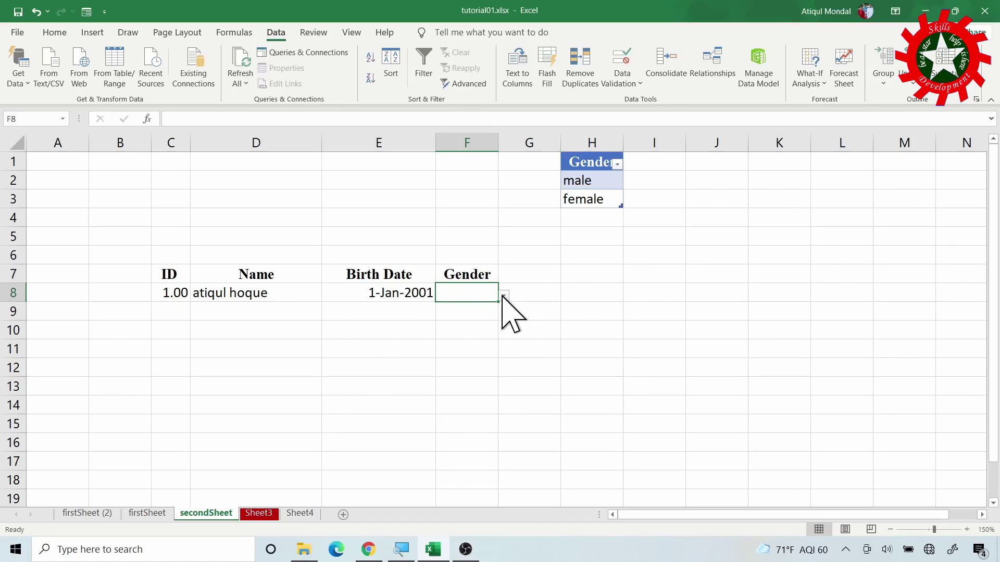
{"action": "left_click", "coordinate": [503, 295]}
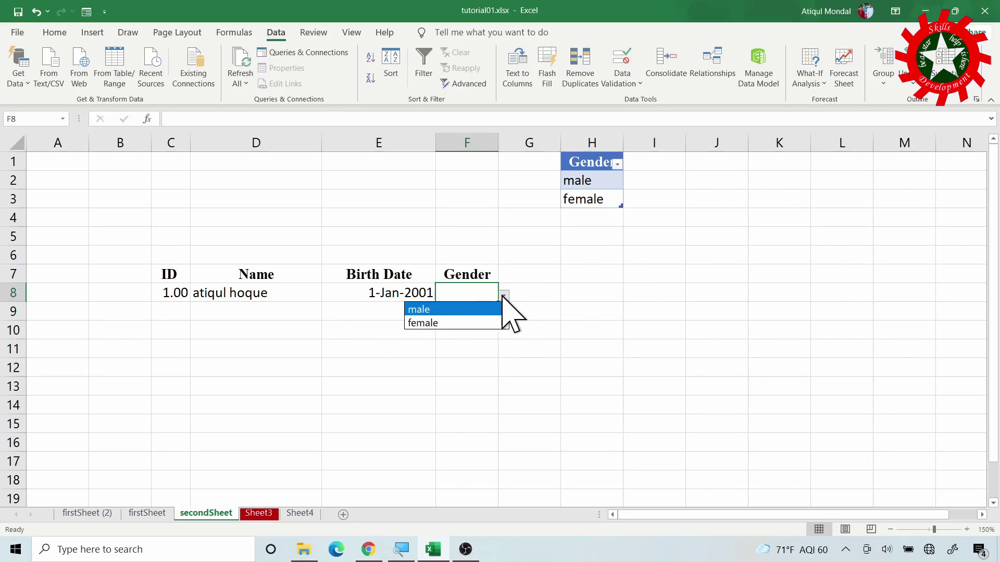
{"action": "left_click", "coordinate": [575, 218]}
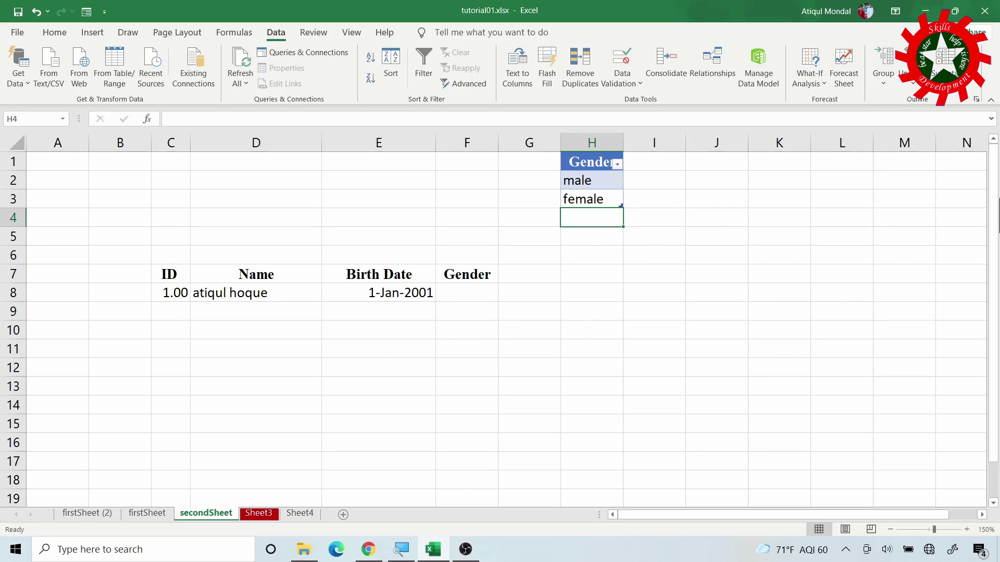
{"action": "type", "text": "bi-sexual"}
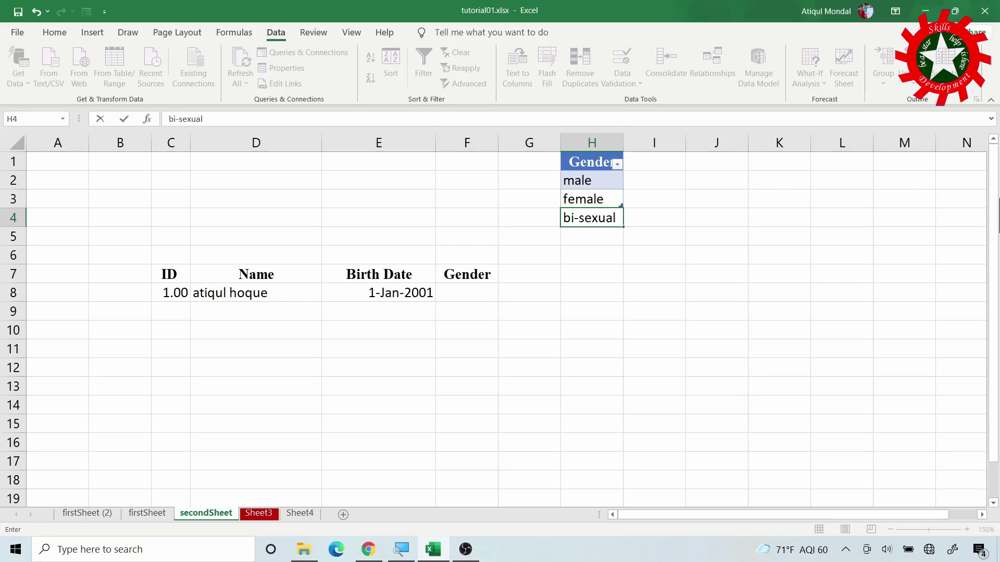
{"action": "key", "text": "Return"}
{"action": "left_click", "coordinate": [460, 293]}
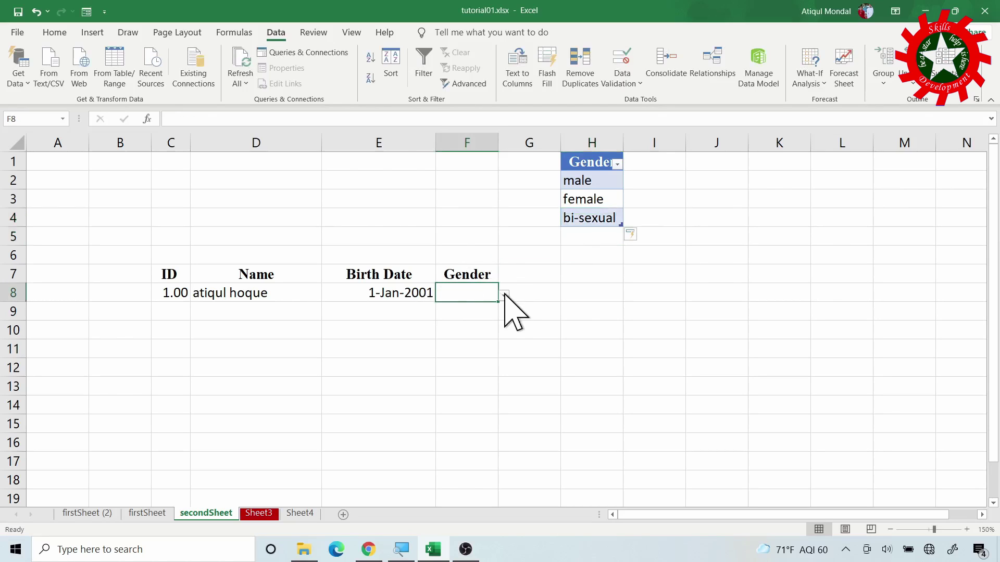
{"action": "left_click", "coordinate": [504, 296]}
{"action": "left_click", "coordinate": [473, 292]}
Define a new workbook name 'genders' referring to =Table9[Gender] in Name Manager
{"action": "left_click", "coordinate": [244, 34]}
{"action": "left_click", "coordinate": [379, 78]}
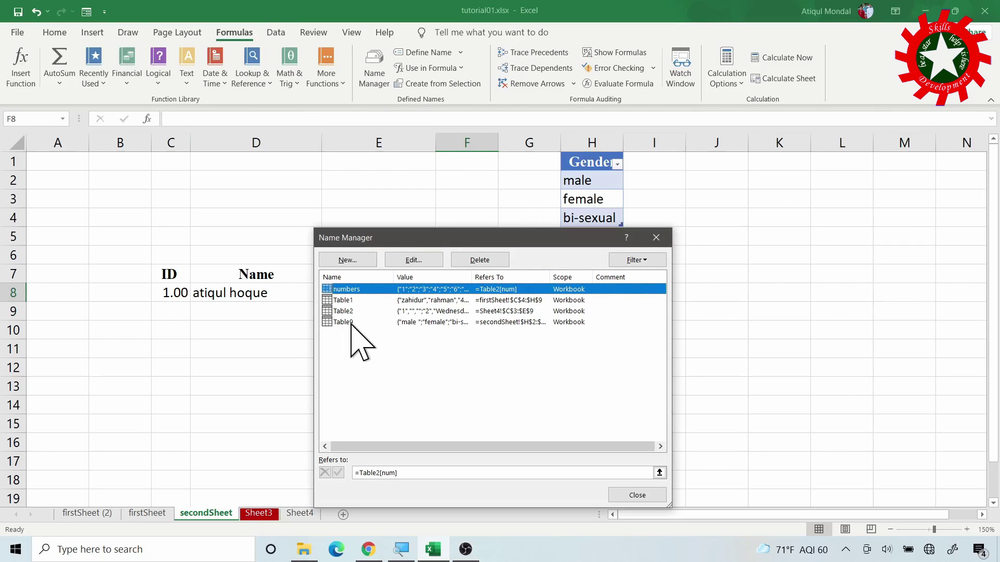
{"action": "left_click", "coordinate": [350, 261]}
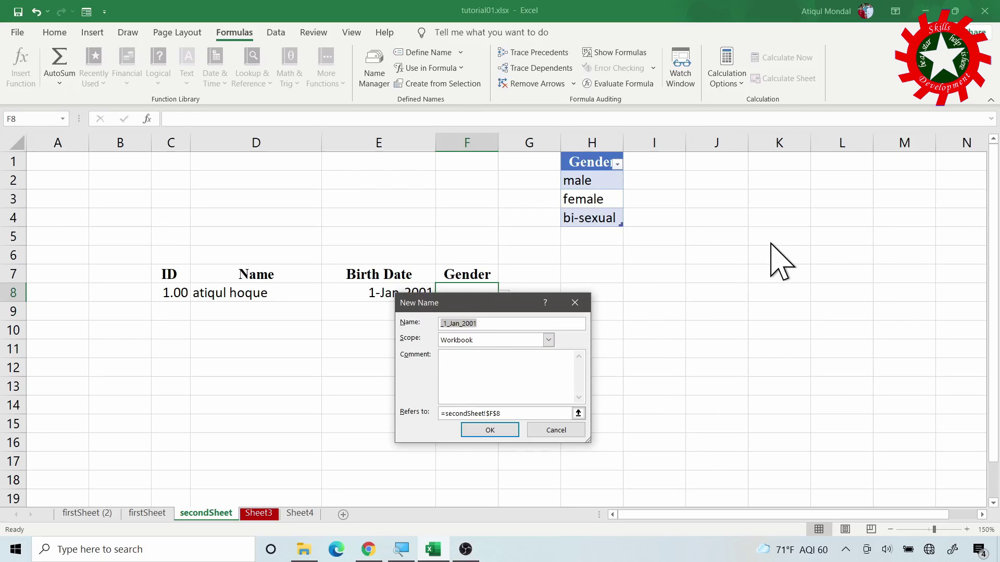
{"action": "type", "text": "genders"}
{"action": "left_click", "coordinate": [527, 414]}
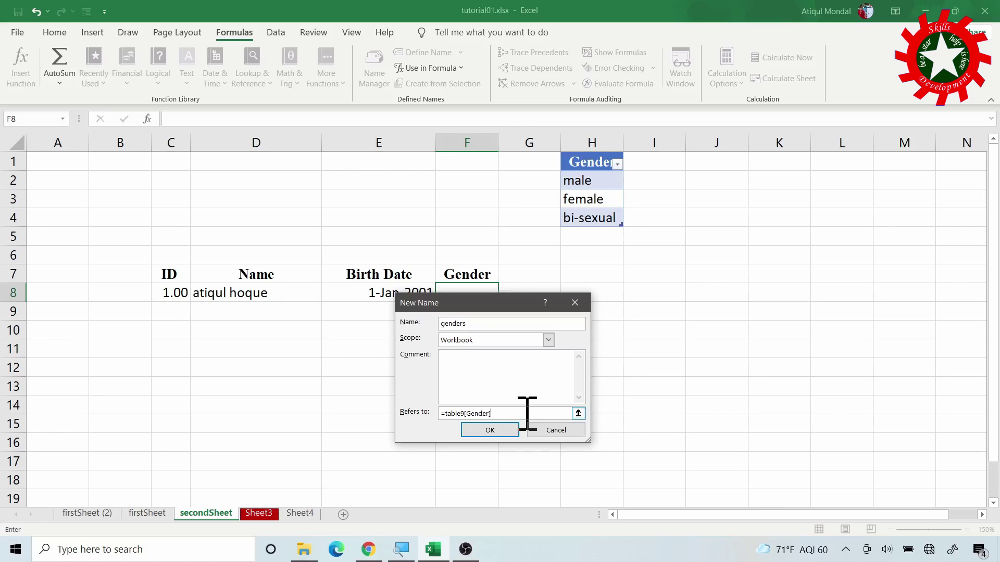
{"action": "left_click", "coordinate": [499, 430]}
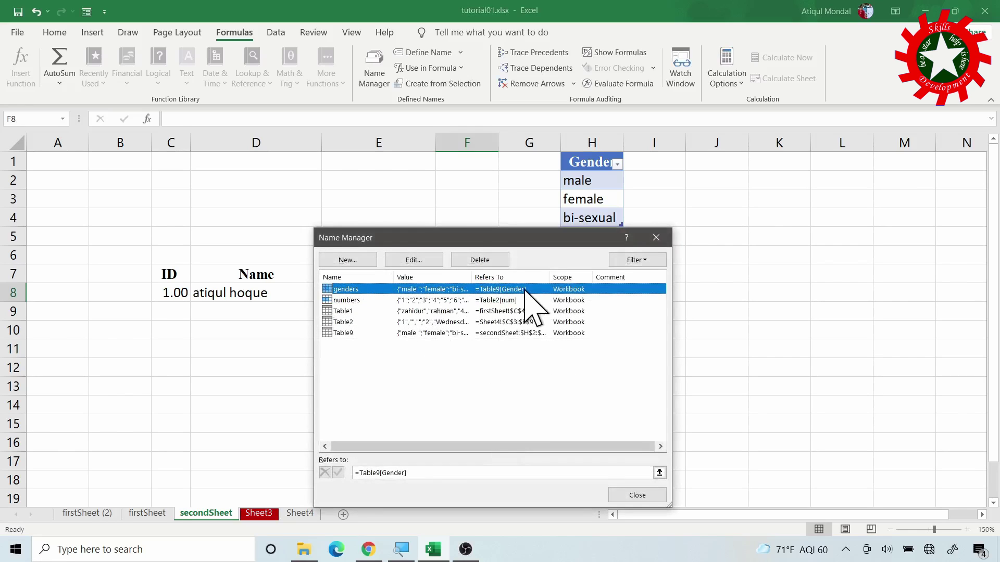
{"action": "left_click", "coordinate": [619, 496]}
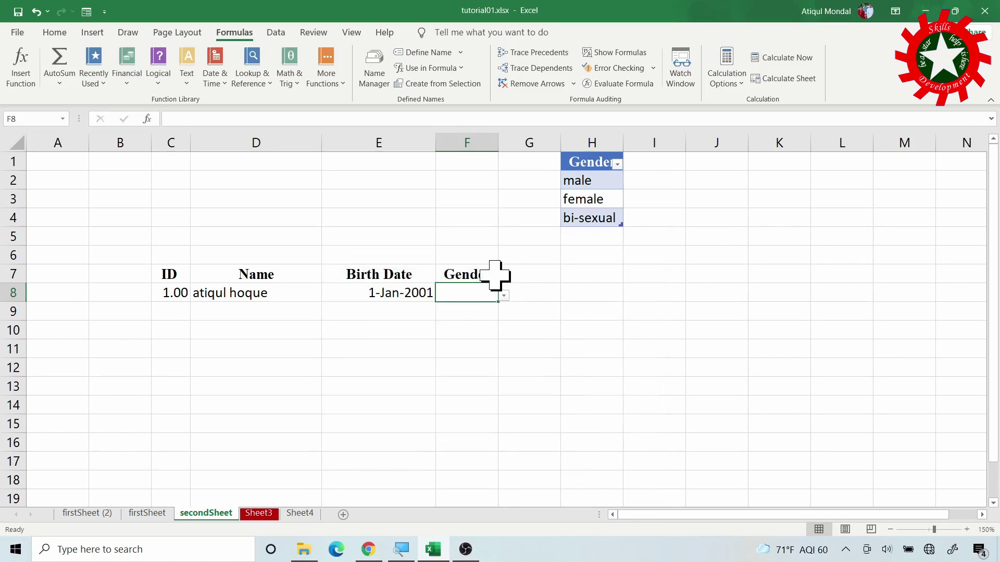
Replace F8's INDIRECT list source with =genders and check the dropdown
{"action": "left_click", "coordinate": [279, 32]}
{"action": "left_click", "coordinate": [618, 67]}
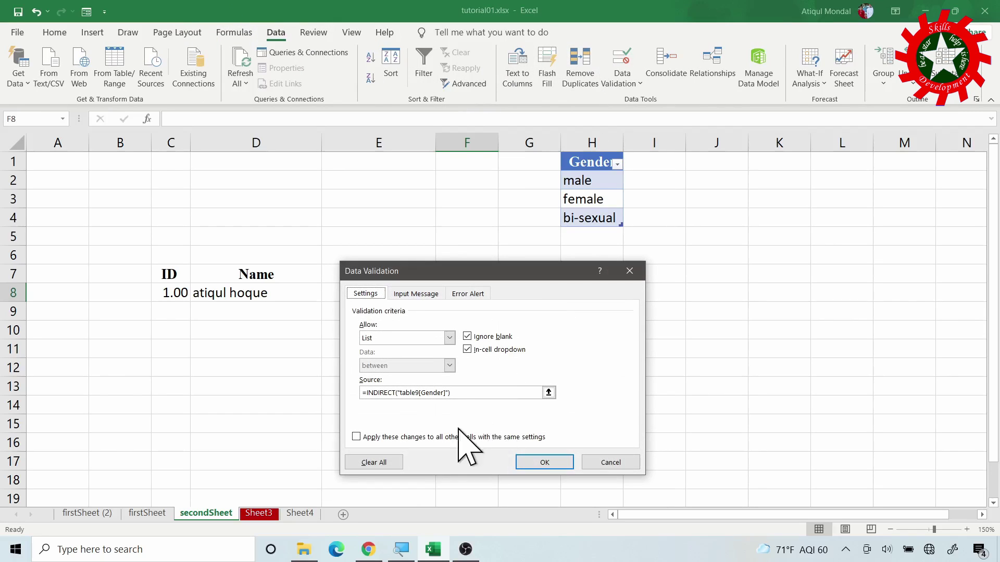
{"action": "left_click_drag", "start_coordinate": [463, 397], "coordinate": [368, 399]}
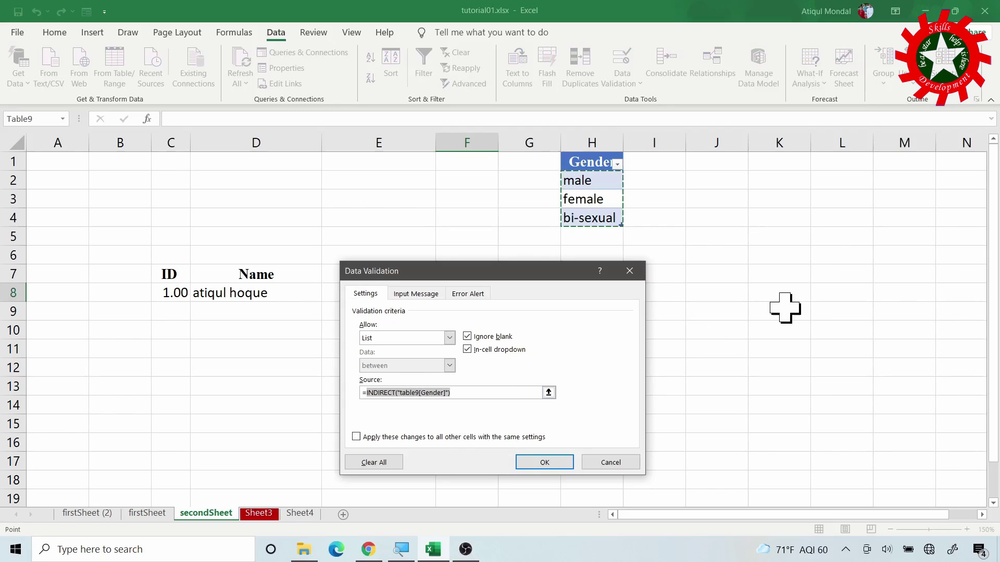
{"action": "key", "text": "BackSpace"}
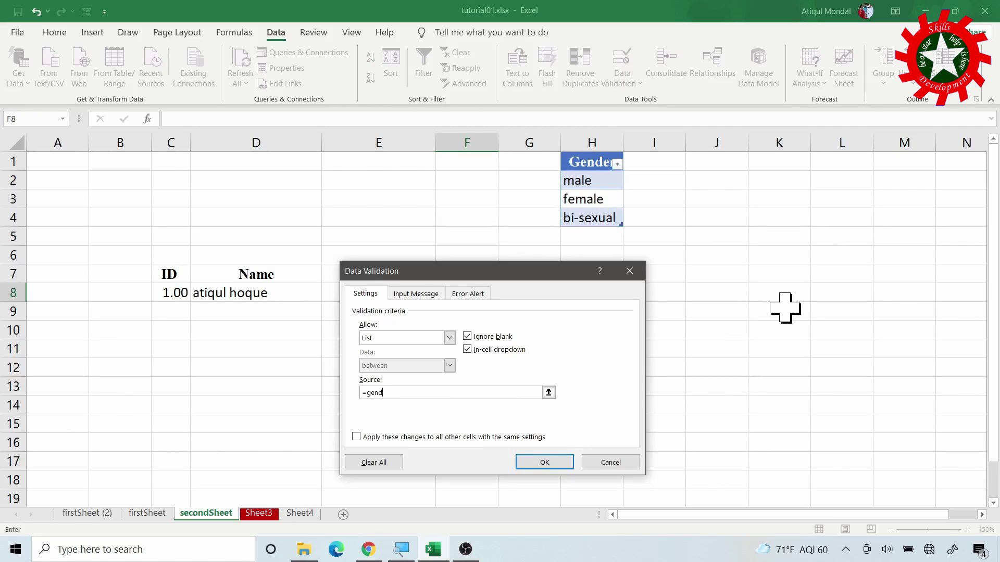
{"action": "left_click", "coordinate": [557, 465]}
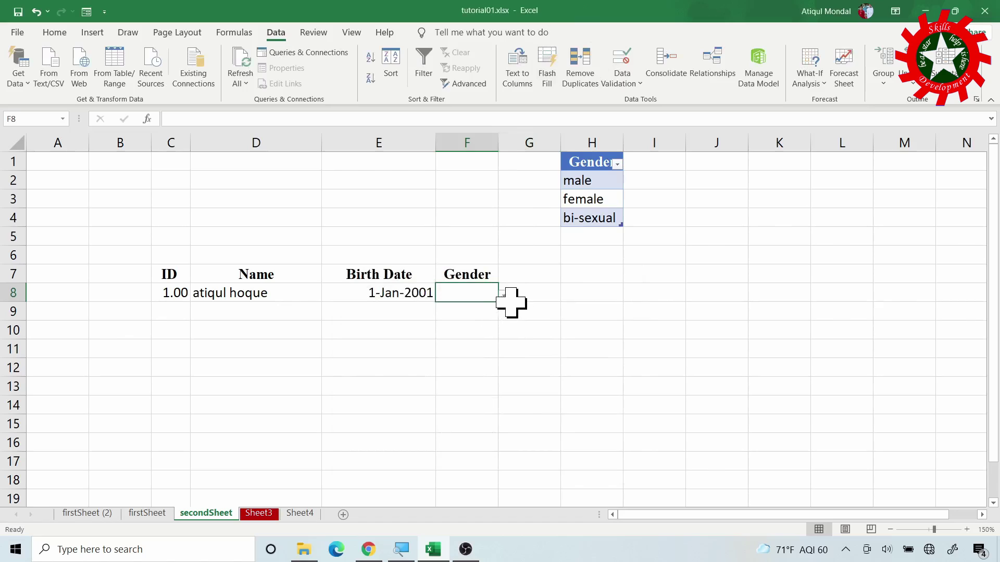
{"action": "left_click", "coordinate": [504, 296]}
{"action": "left_click", "coordinate": [504, 296]}
Add Lesbian in H5 to the Gender table, then choose male in F8
{"action": "left_click", "coordinate": [599, 243]}
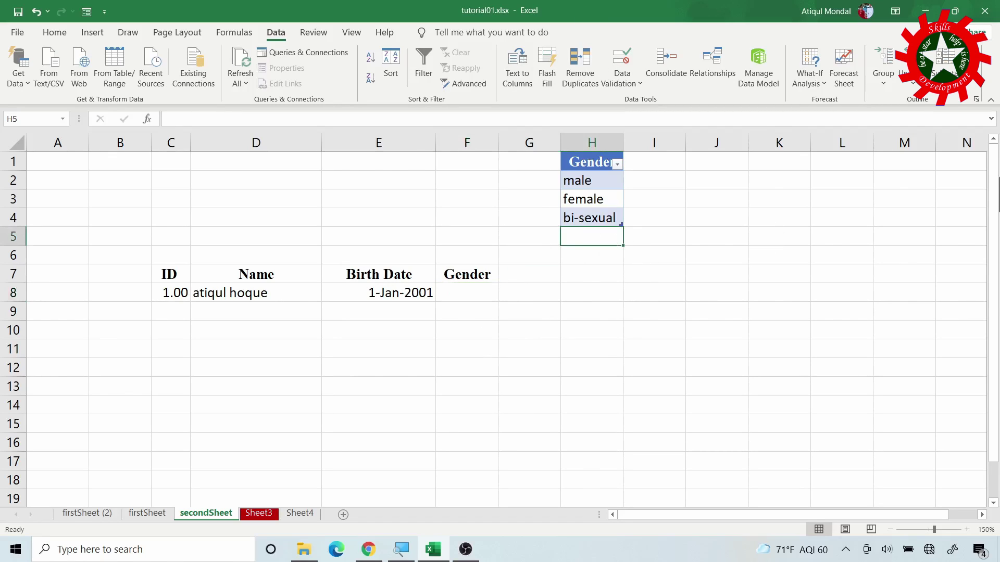
{"action": "type", "text": "Les"}
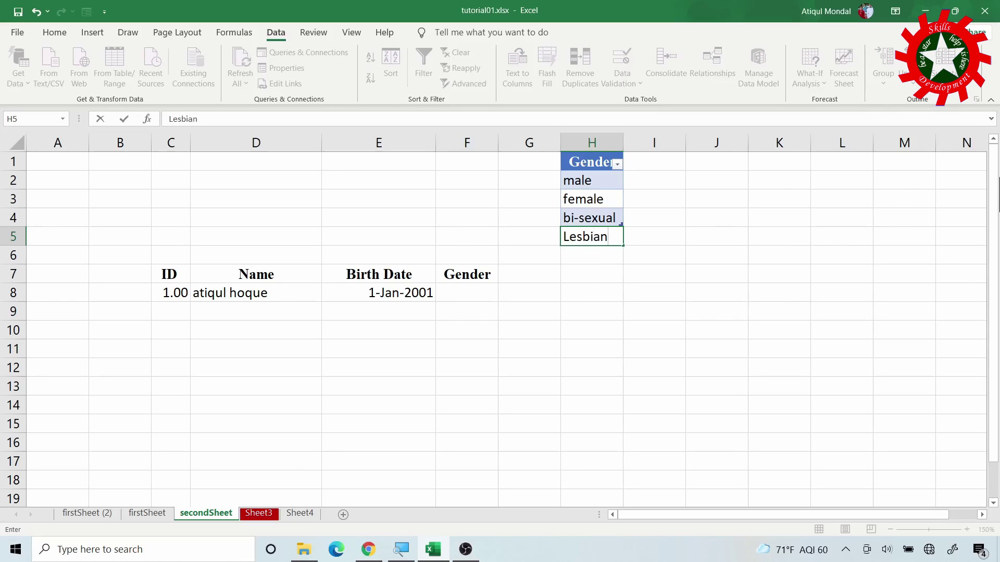
{"action": "type", "text": "bian"}
{"action": "key", "text": "Return"}
{"action": "left_click", "coordinate": [457, 292]}
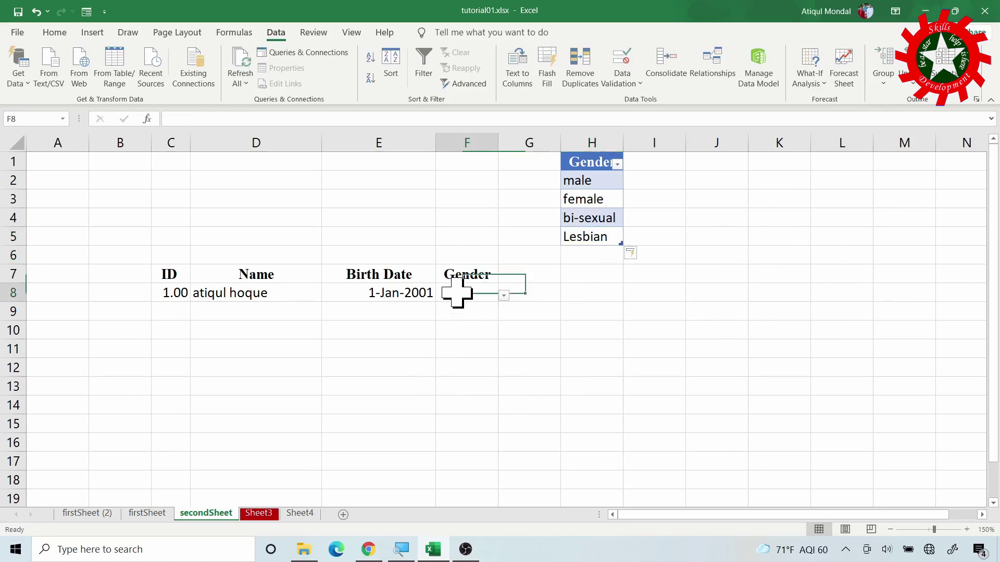
{"action": "left_click", "coordinate": [503, 295]}
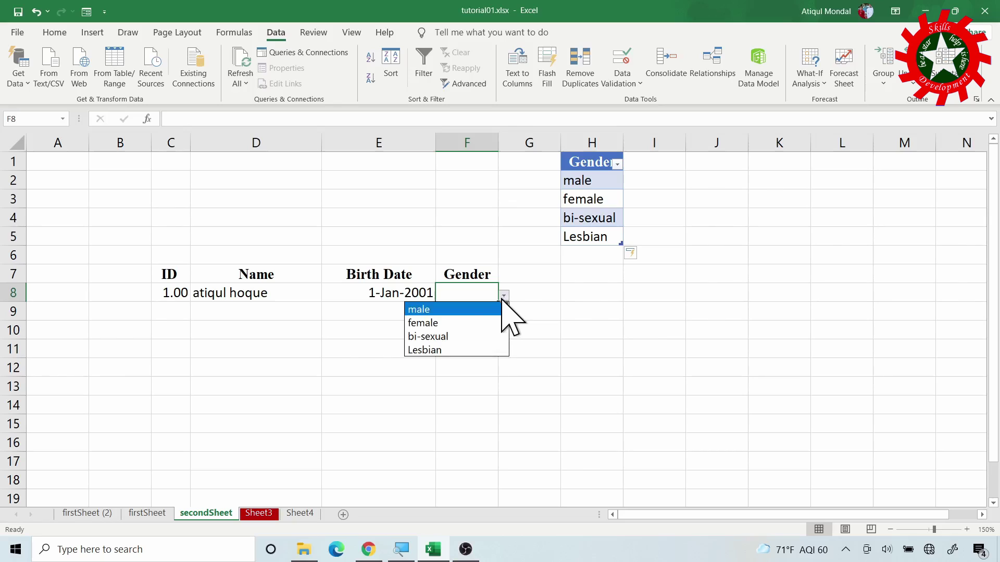
{"action": "left_click", "coordinate": [445, 310]}
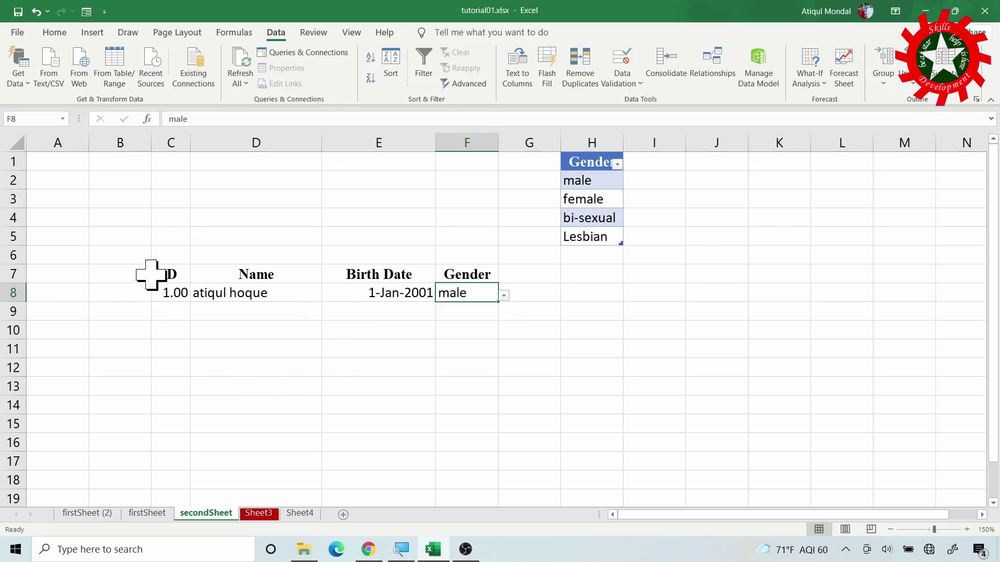
Copy C8:F8 and paste only its validation rules onto C9:F9 via Paste Special
{"action": "left_click_drag", "start_coordinate": [180, 292], "coordinate": [440, 296]}
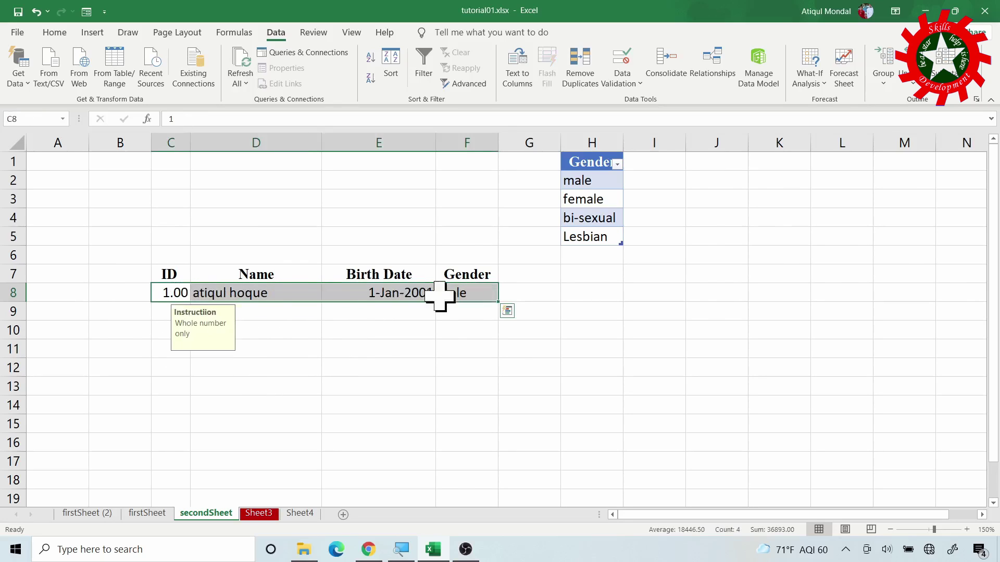
{"action": "key", "text": "ctrl+c"}
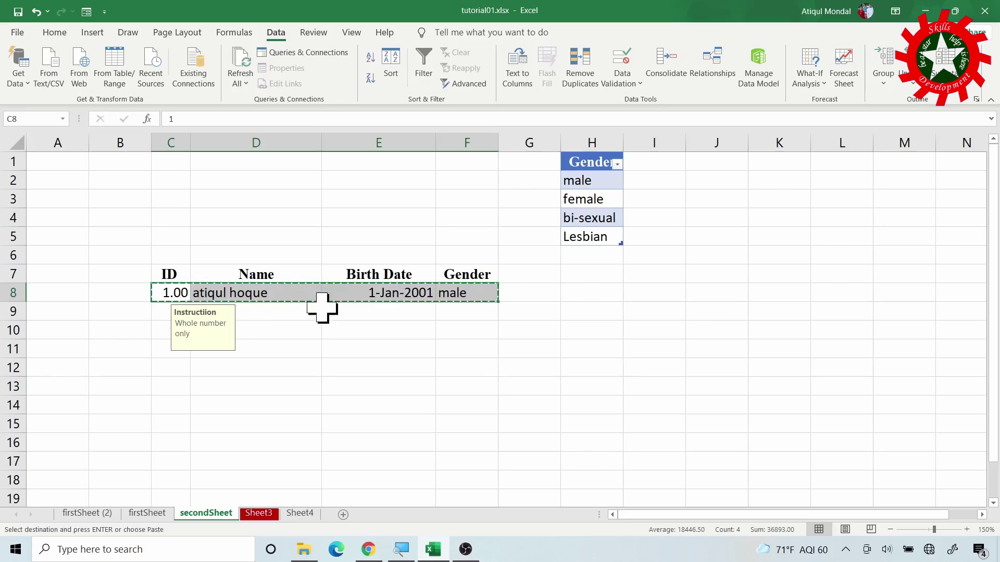
{"action": "left_click", "coordinate": [162, 309]}
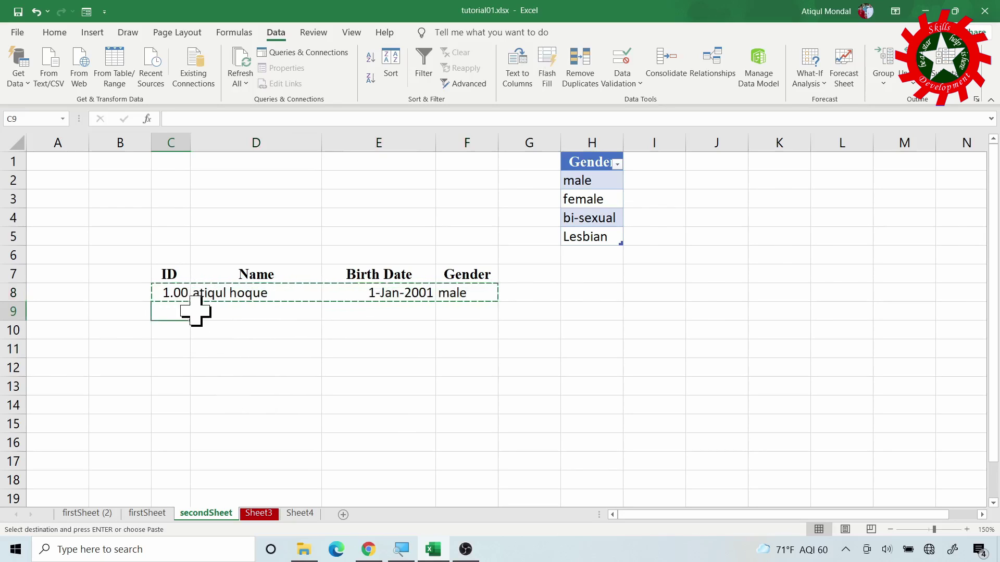
{"action": "left_click_drag", "start_coordinate": [176, 312], "coordinate": [446, 312]}
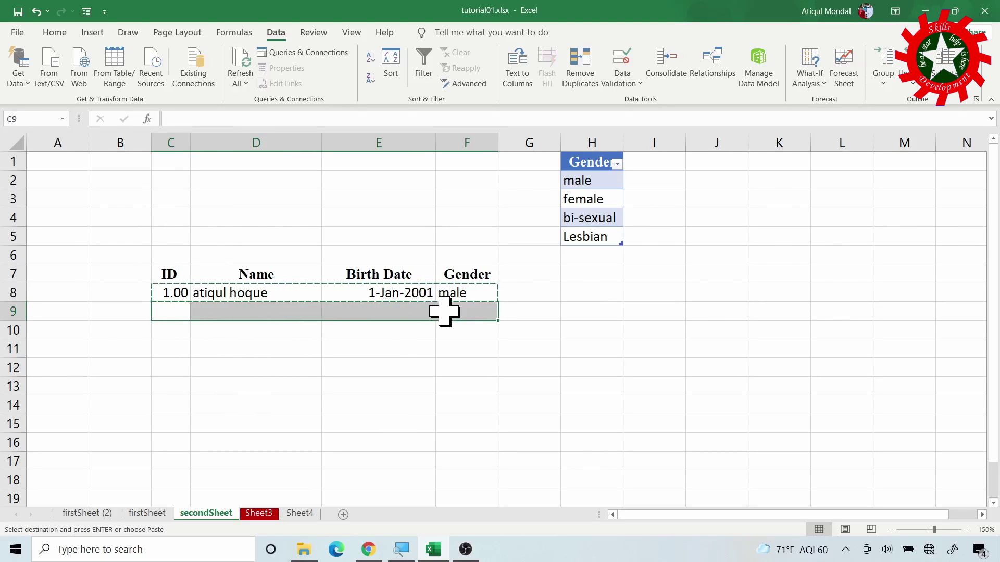
{"action": "left_click", "coordinate": [55, 32]}
{"action": "left_click", "coordinate": [18, 80]}
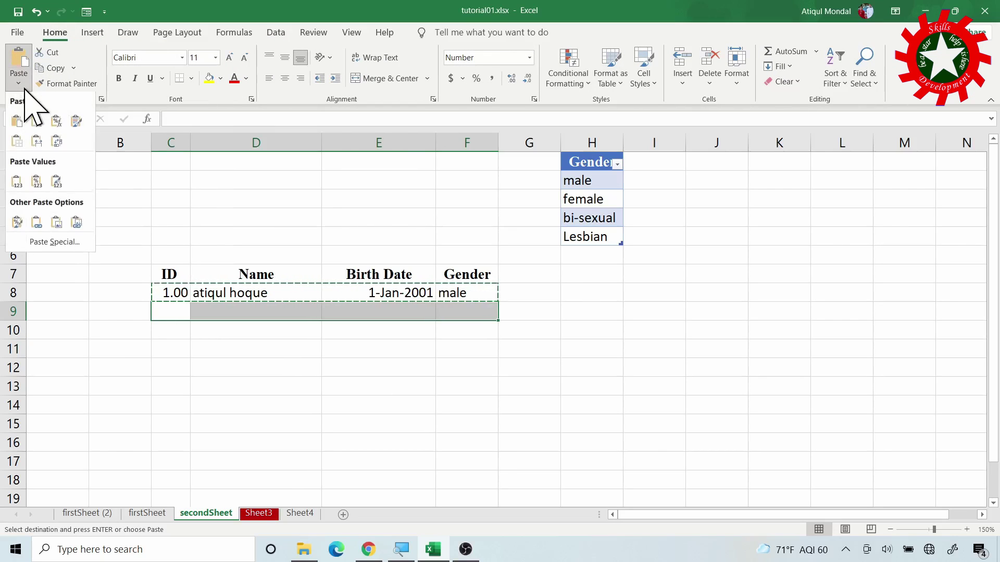
{"action": "left_click", "coordinate": [42, 246]}
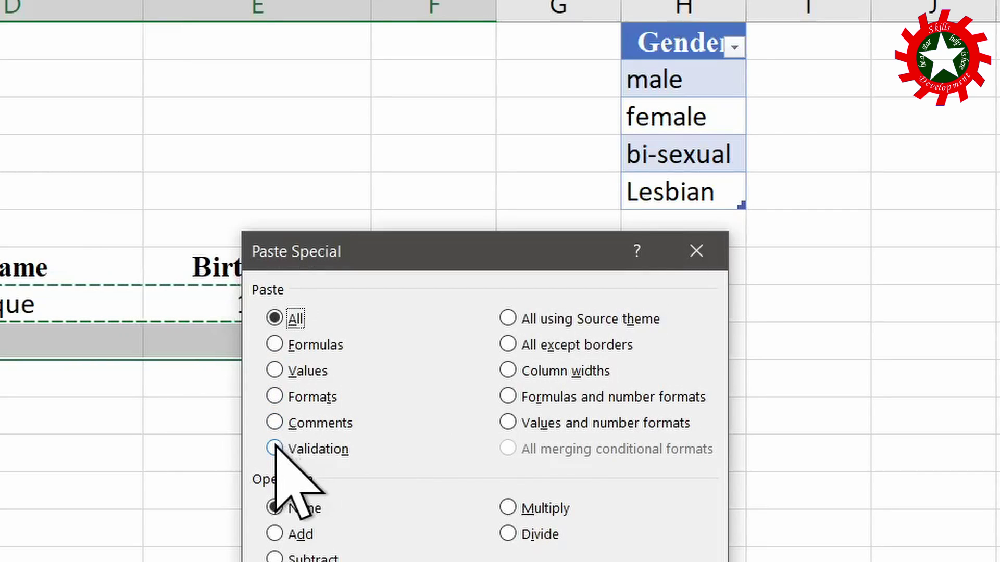
{"action": "left_click", "coordinate": [275, 447]}
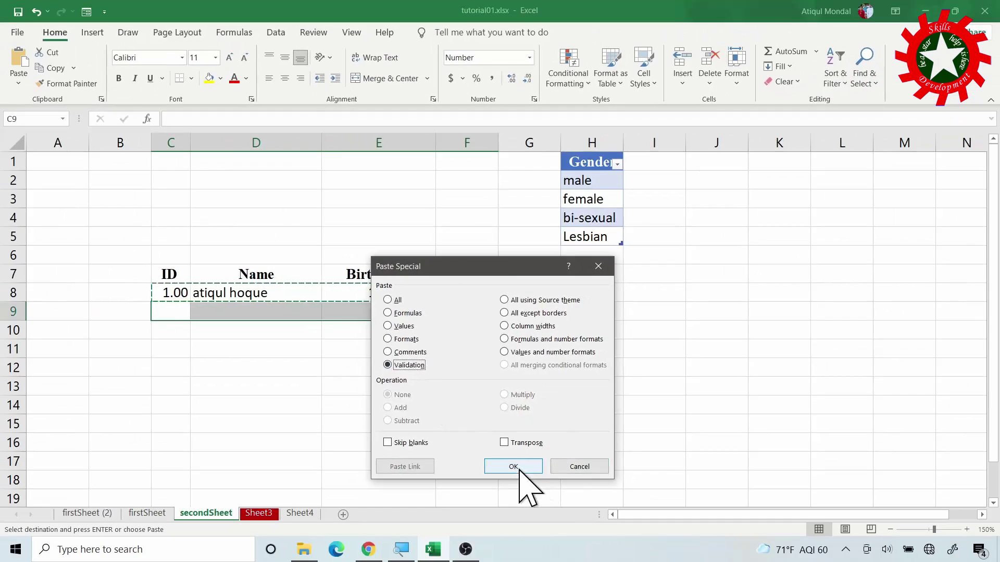
{"action": "left_click", "coordinate": [531, 547]}
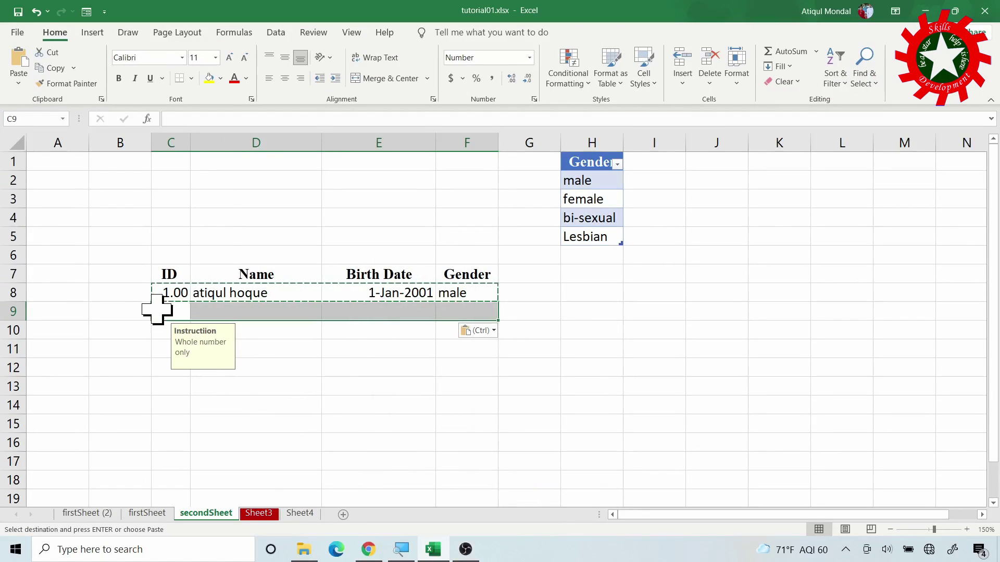
{"action": "left_click", "coordinate": [177, 316]}
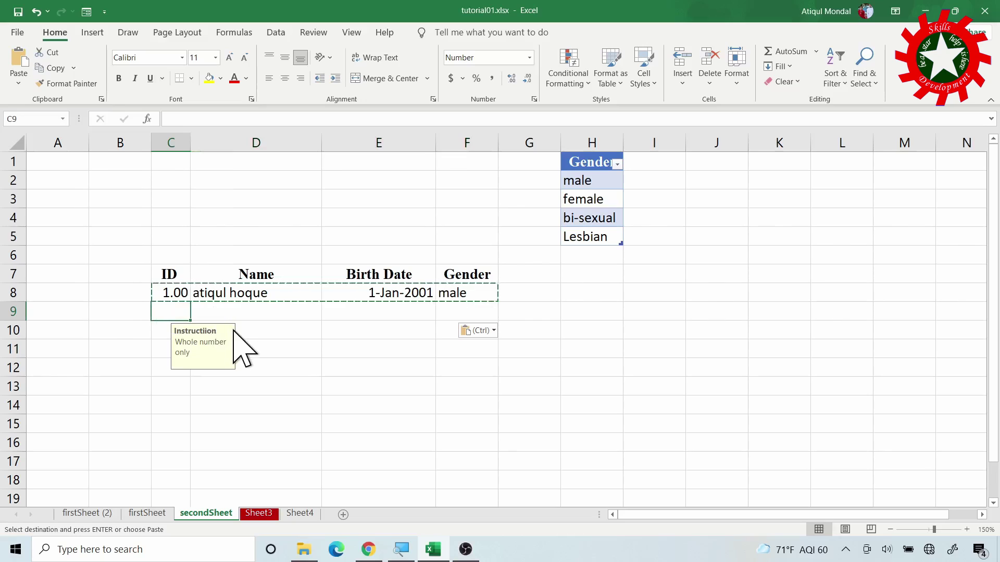
{"action": "key", "text": "Escape"}
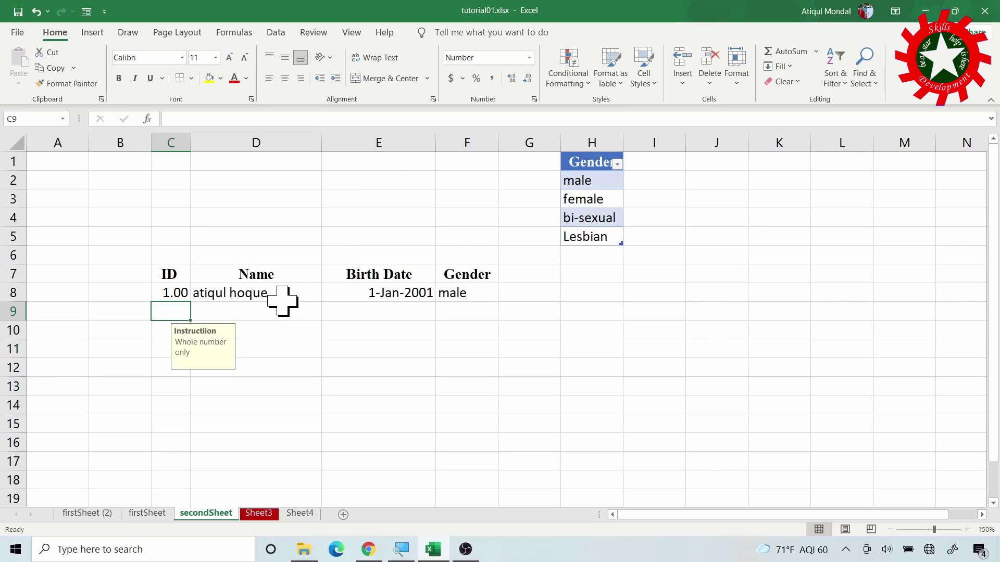
Enter ID 2 and the record's name in row 9, retrying after the ID is rejected
{"action": "type", "text": "2.1"}
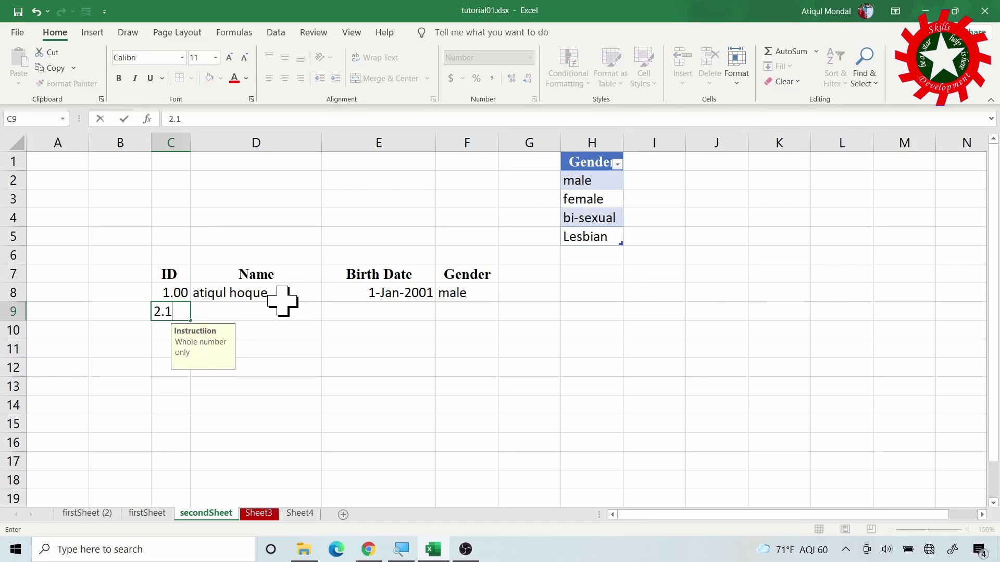
{"action": "key", "text": "Return"}
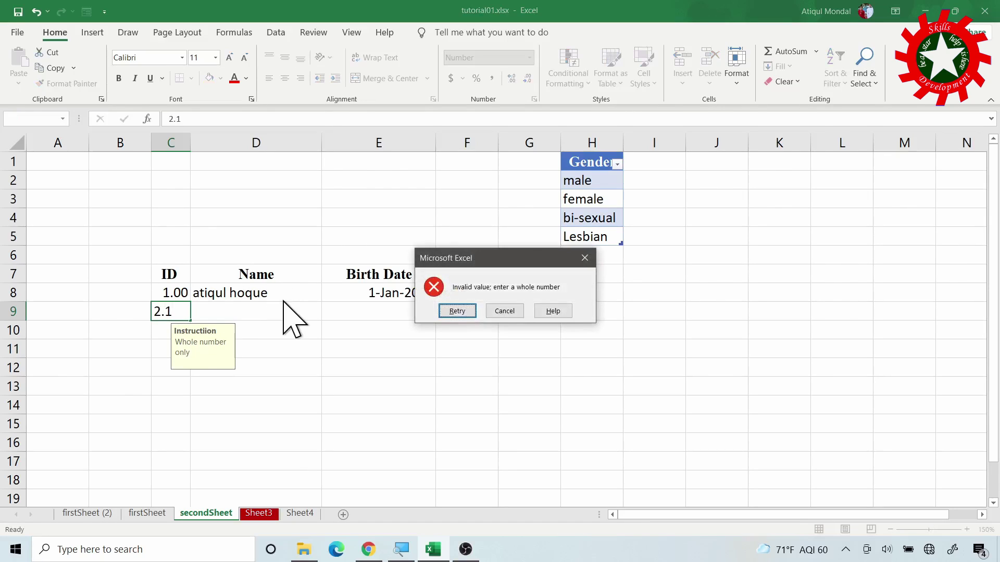
{"action": "left_click", "coordinate": [456, 311]}
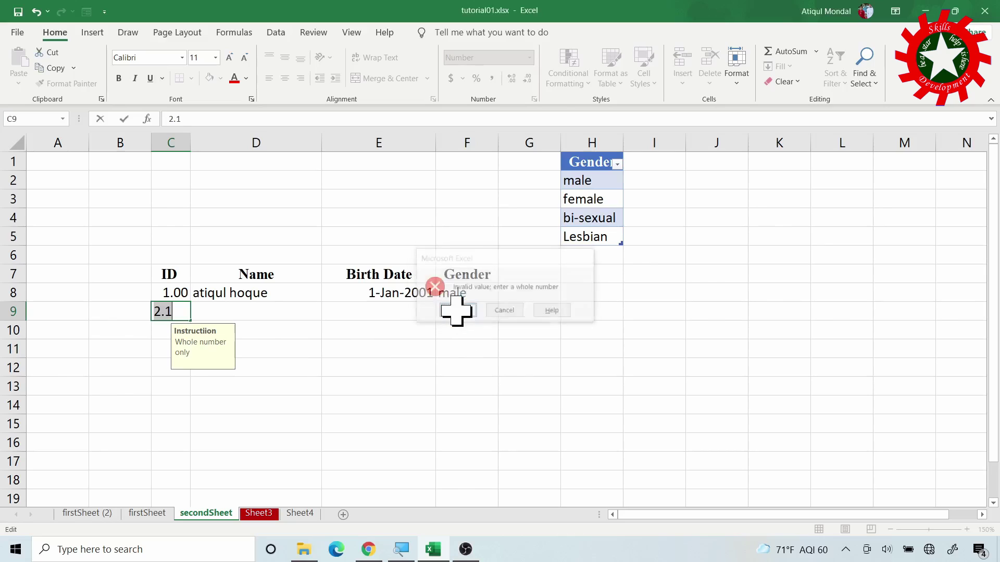
{"action": "type", "text": "2"}
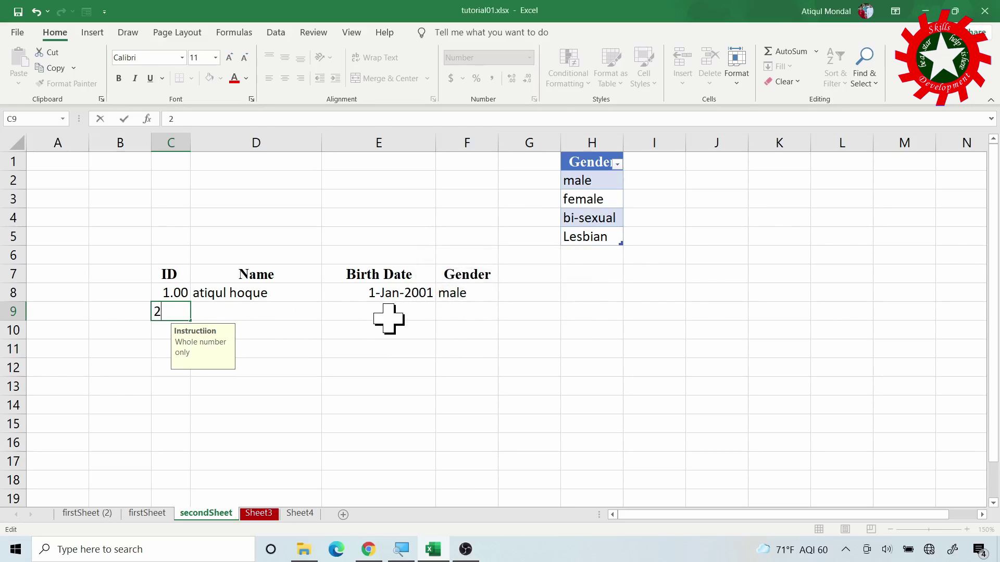
{"action": "left_click", "coordinate": [224, 312]}
{"action": "type", "text": "at"}
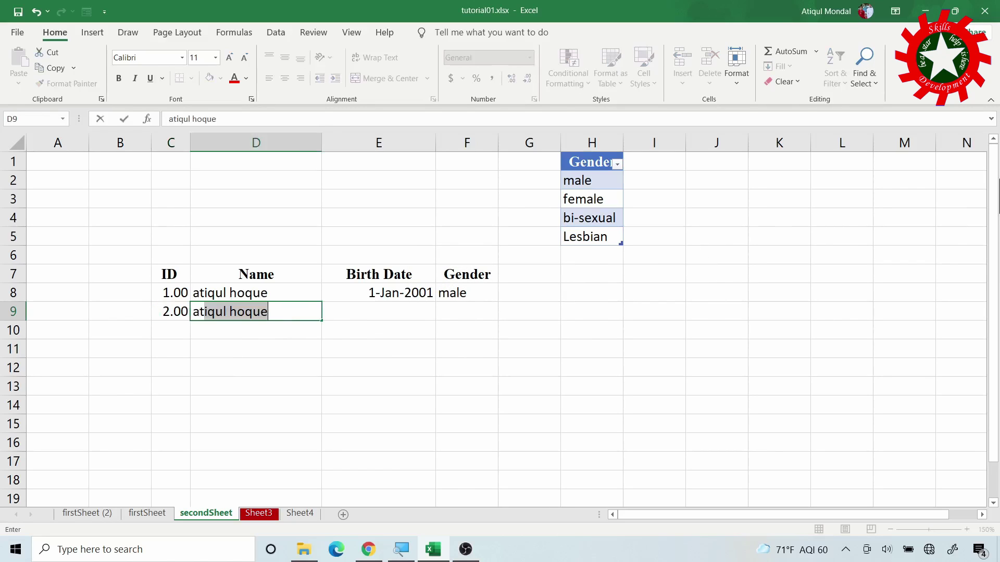
{"action": "type", "text": "i"}
{"action": "key", "text": "BackSpace"}
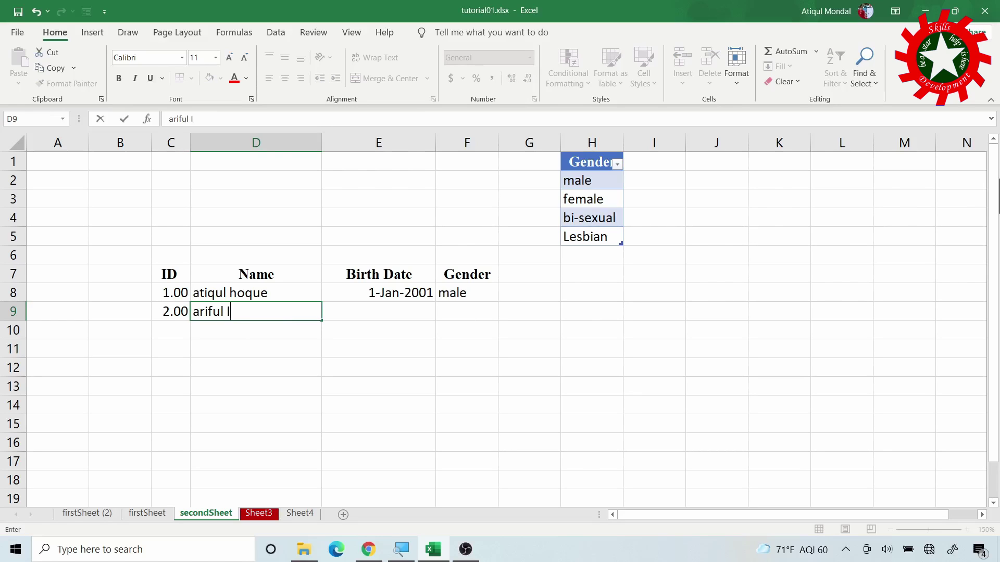
{"action": "key", "text": "Tab"}
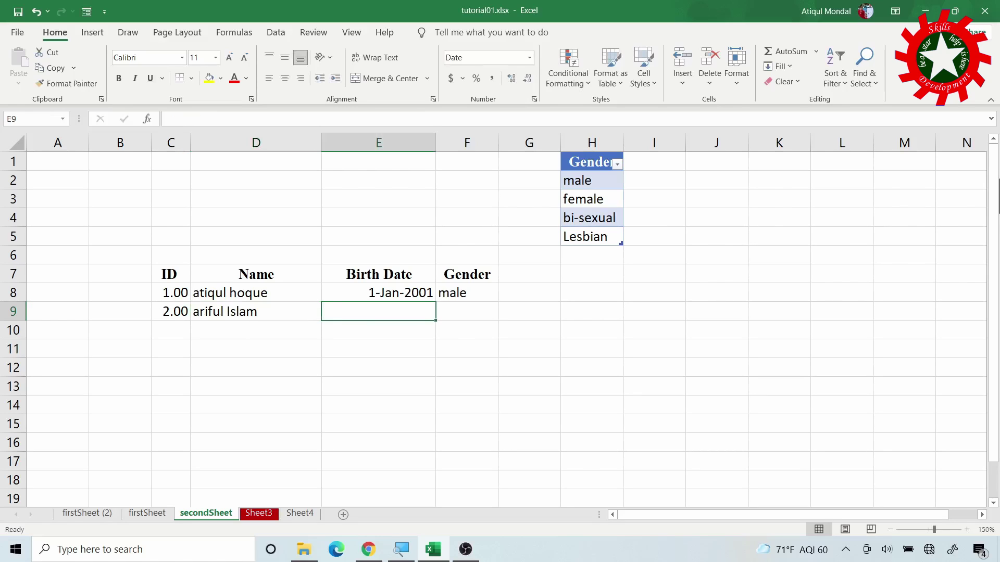
Enter birth date 5-Jan-2010 in E9 after a non-date entry is rejected
{"action": "type", "text": "djlj"}
{"action": "key", "text": "Tab"}
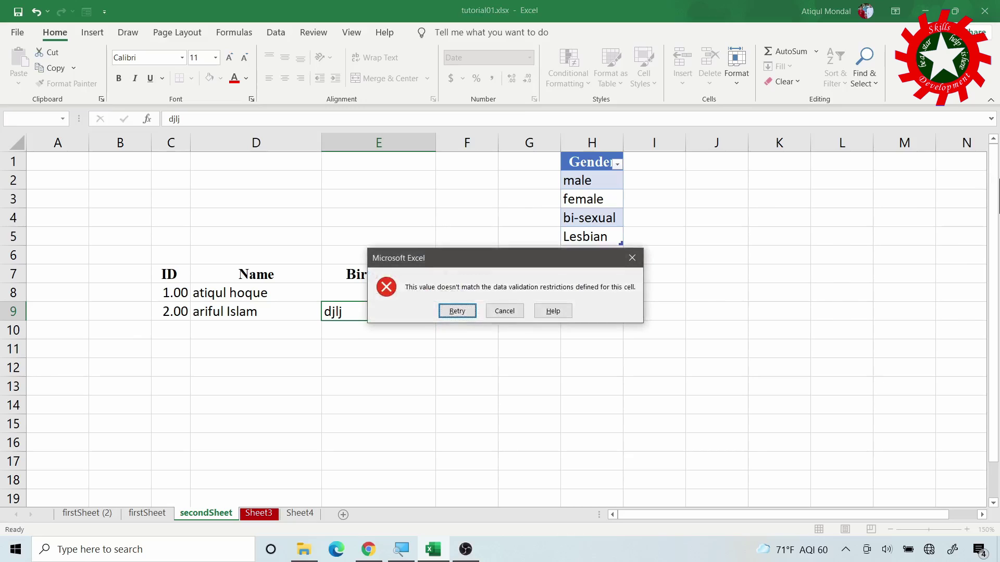
{"action": "left_click", "coordinate": [457, 311]}
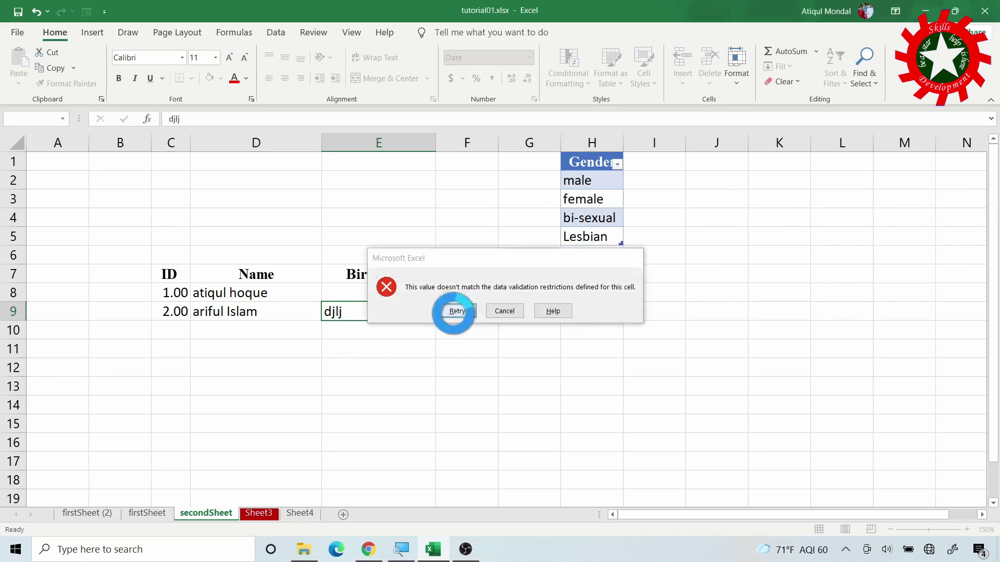
{"action": "type", "text": "="}
{"action": "left_click", "coordinate": [457, 312]}
{"action": "key", "text": "BackSpace"}
{"action": "key", "text": "BackSpace"}
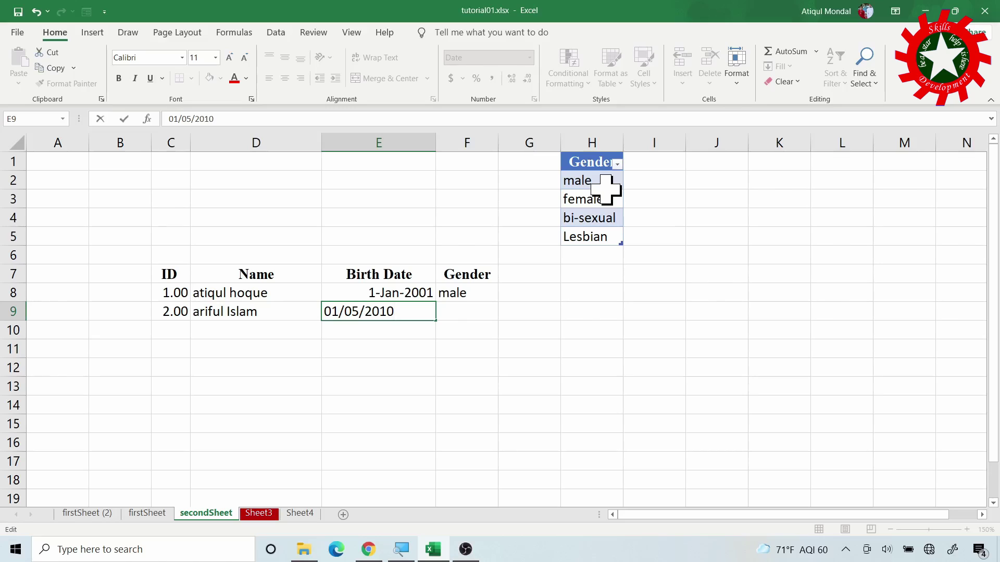
{"action": "key", "text": "Return"}
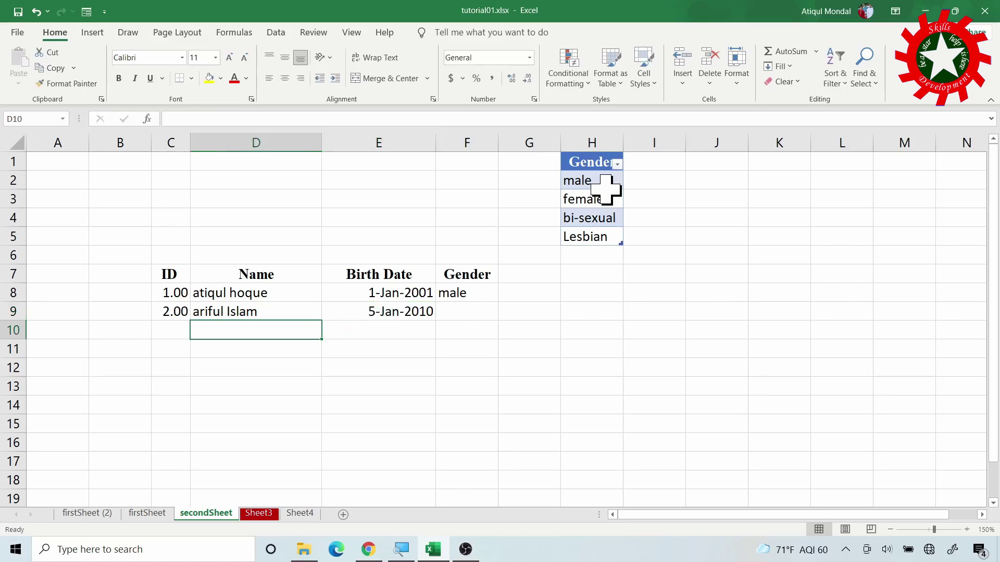
Choose bi-sexual from F9's gender dropdown
{"action": "key", "text": "Up"}
{"action": "key", "text": "Right"}
{"action": "key", "text": "Right"}
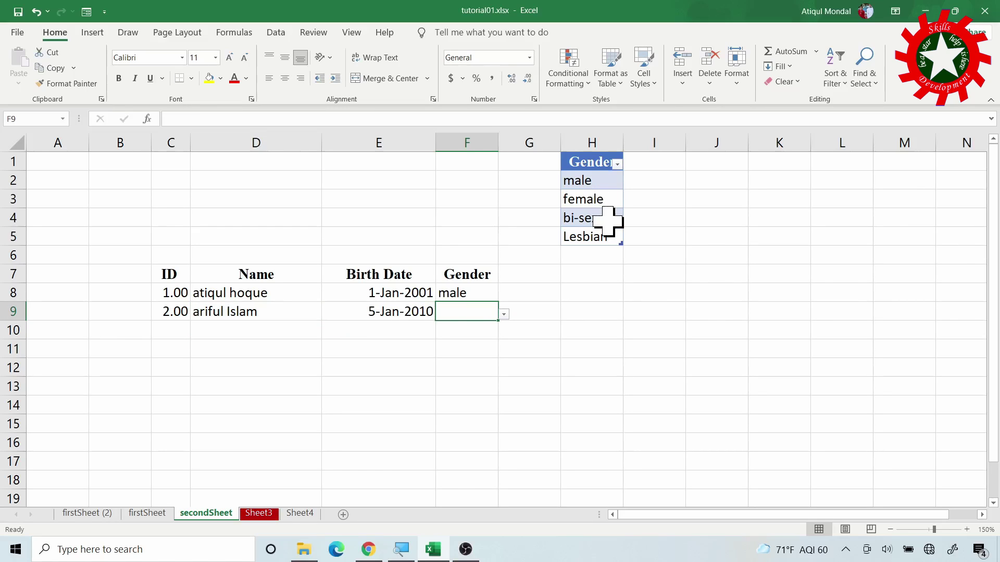
{"action": "left_click", "coordinate": [504, 314]}
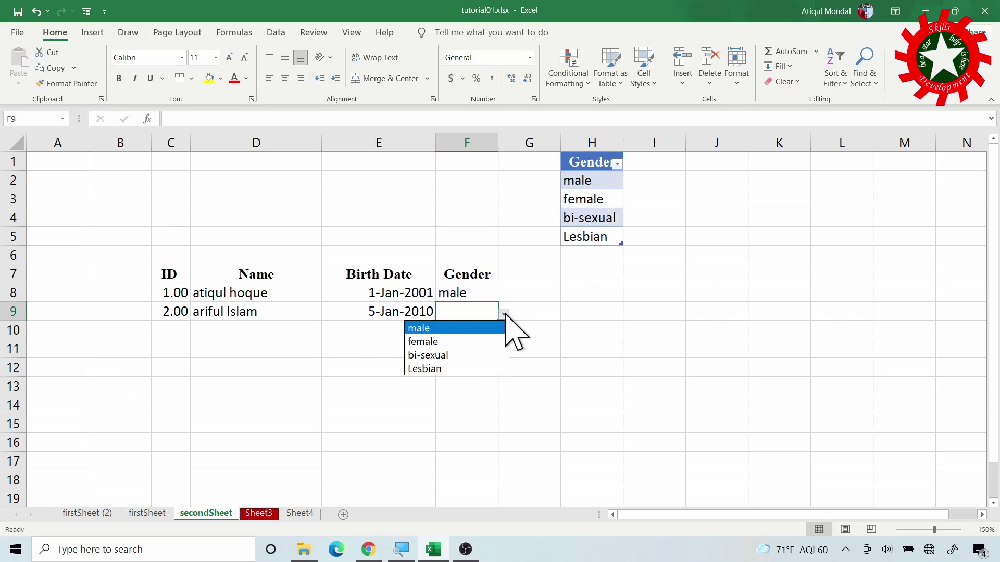
{"action": "left_click", "coordinate": [451, 356]}
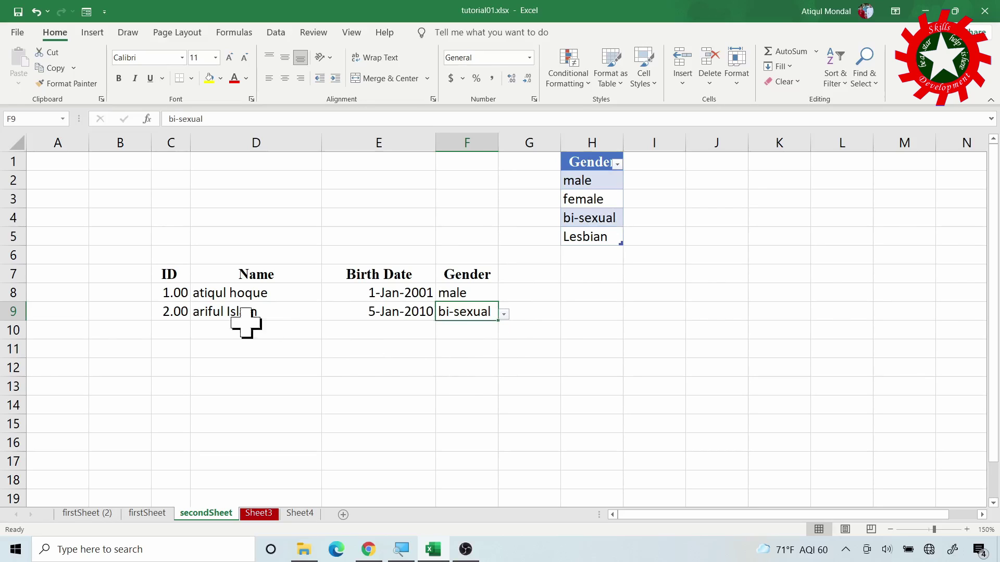
Test entering 2.5 as an ID in C10, then clear it
{"action": "left_click", "coordinate": [181, 333]}
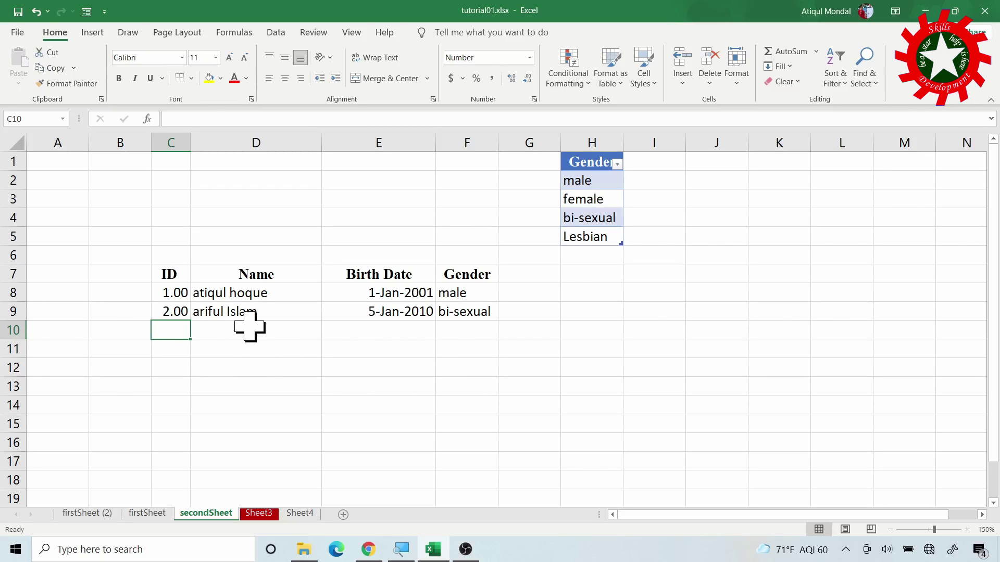
{"action": "type", "text": "2"}
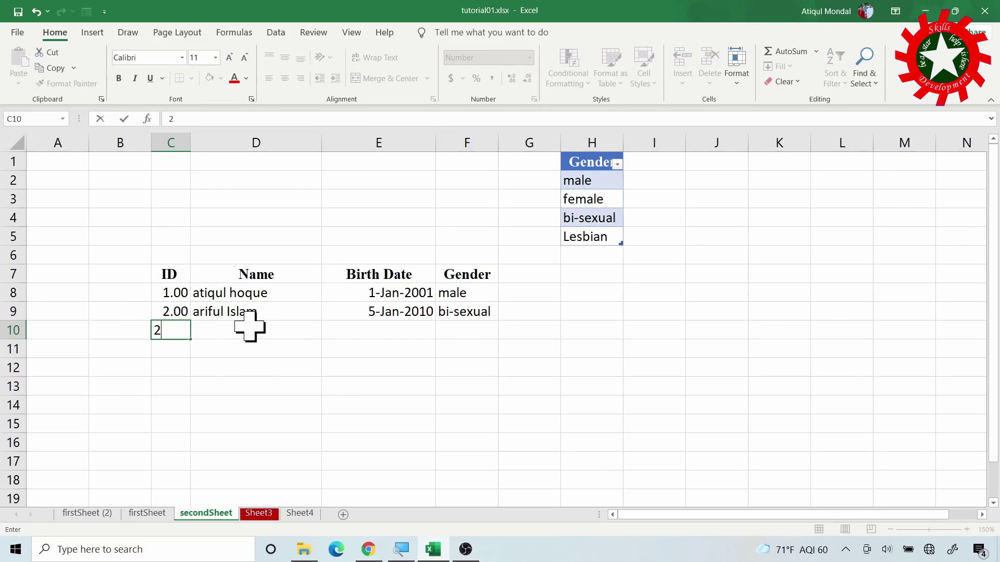
{"action": "type", "text": ".5"}
{"action": "key", "text": "Return"}
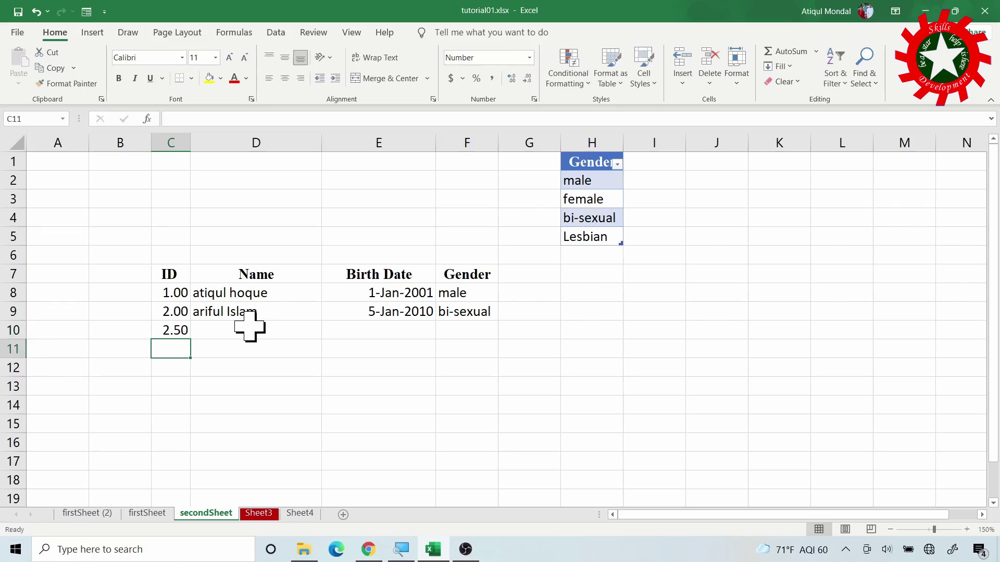
{"action": "key", "text": "Up"}
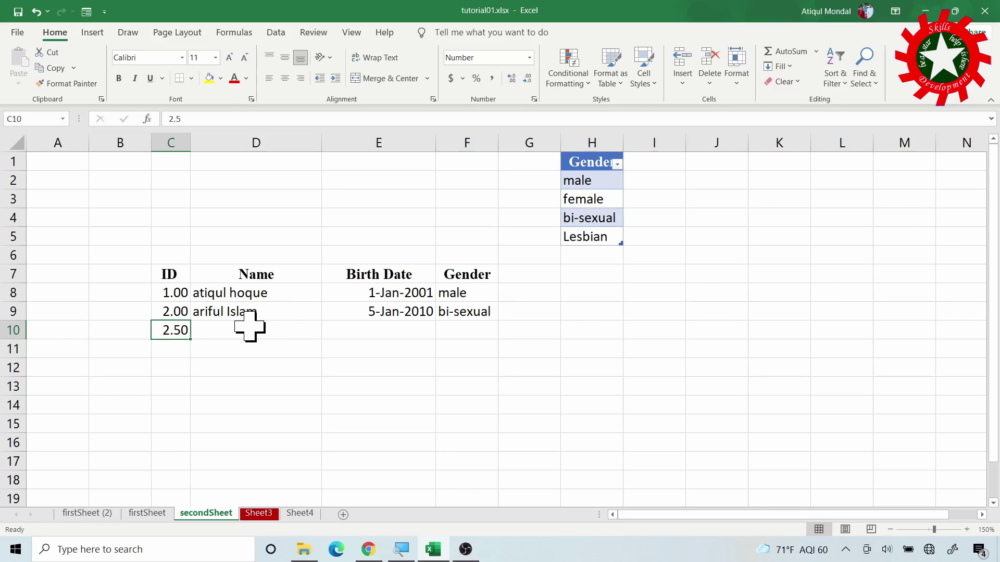
{"action": "key", "text": "BackSpace"}
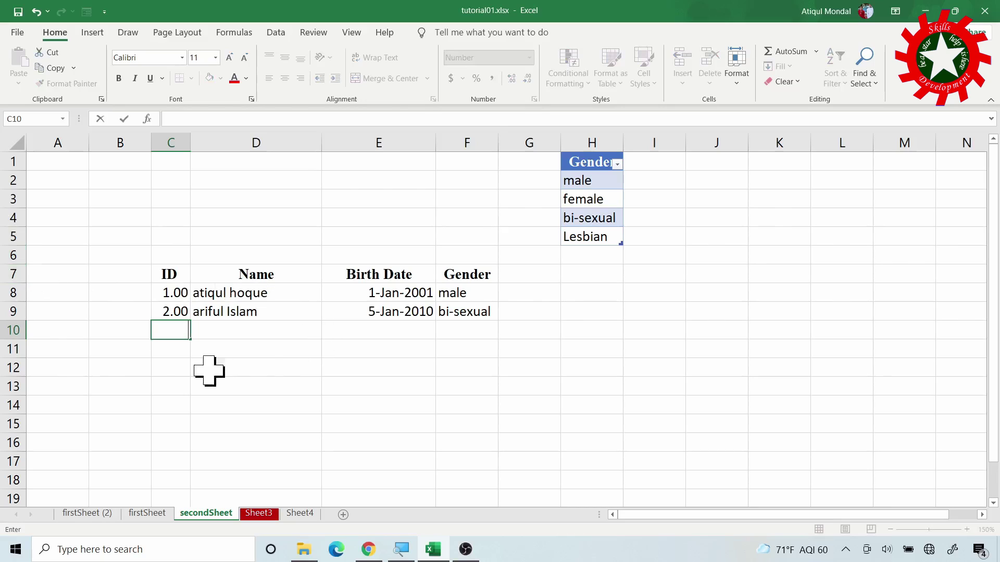
Convert C7:F9 with ID, Name, Birth Date and Gender headings into a table
{"action": "left_click_drag", "start_coordinate": [168, 276], "coordinate": [465, 315]}
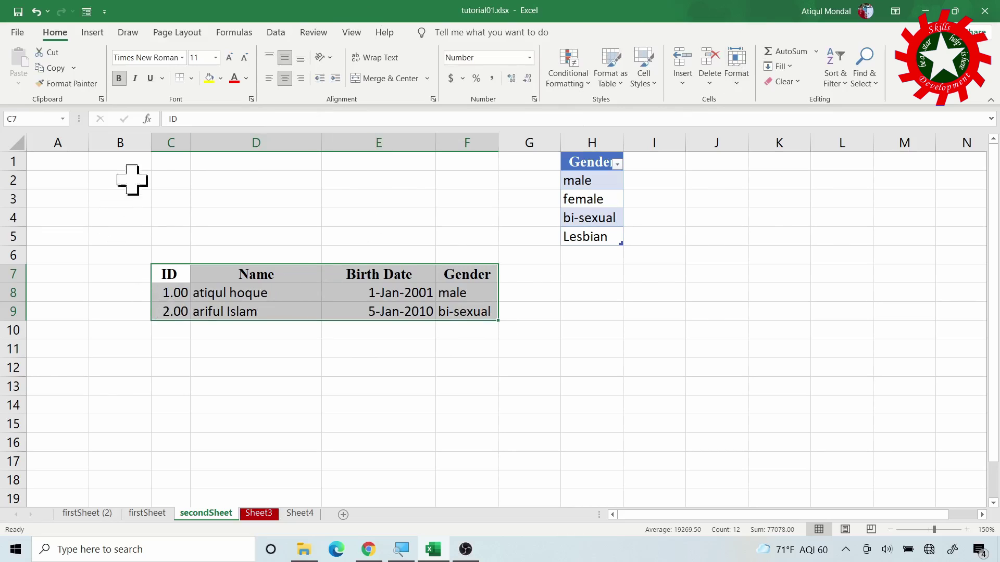
{"action": "key", "text": "ctrl+t"}
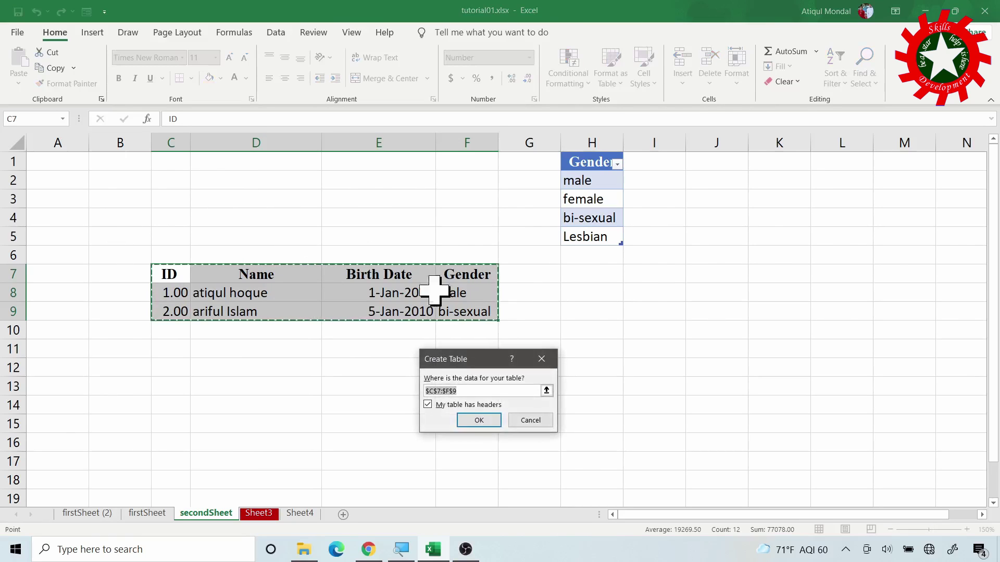
{"action": "left_click", "coordinate": [488, 422]}
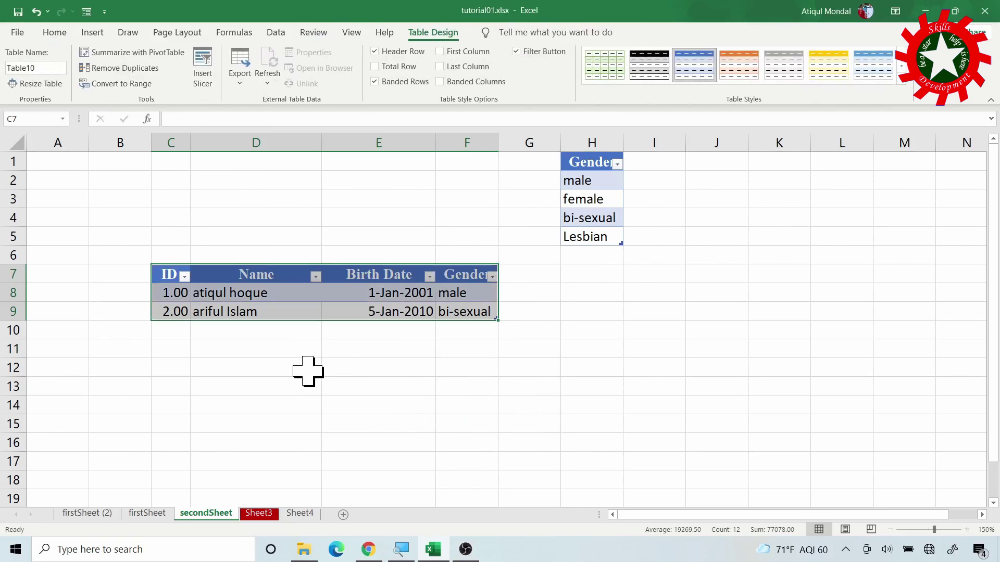
Test the whole-number ID rule with 3.1 in C10, retry, and enter ID 3
{"action": "left_click", "coordinate": [169, 330]}
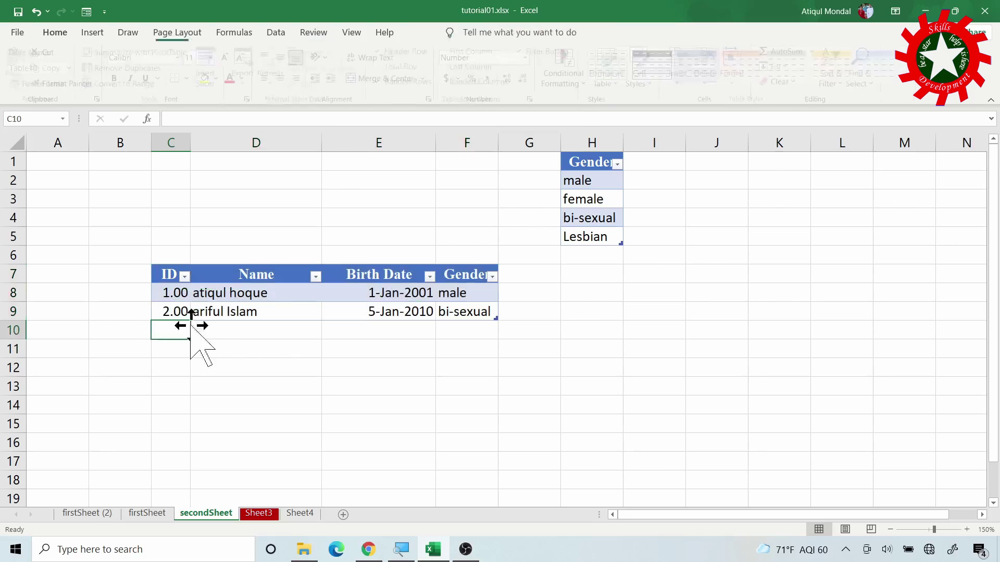
{"action": "type", "text": "3.1"}
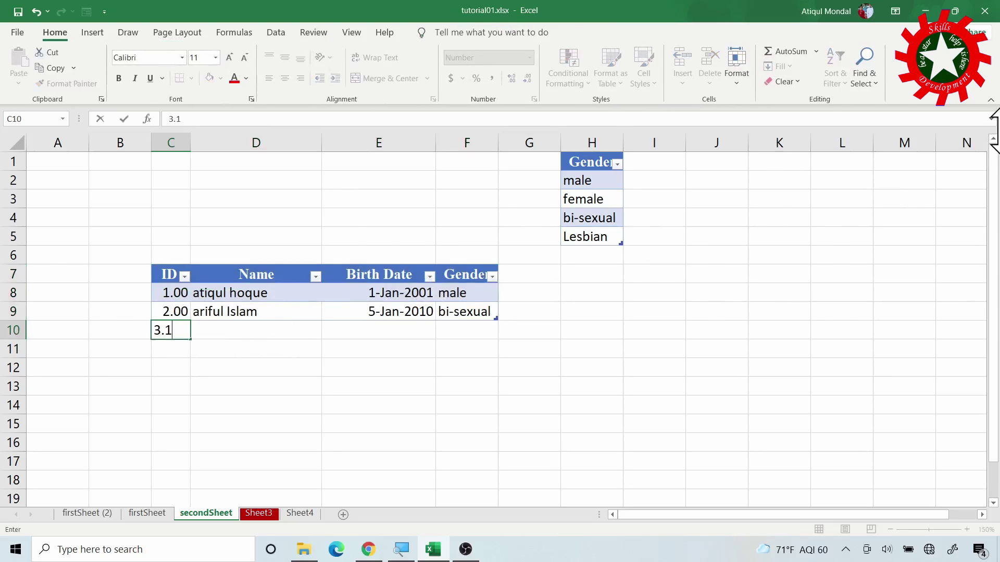
{"action": "key", "text": "Return"}
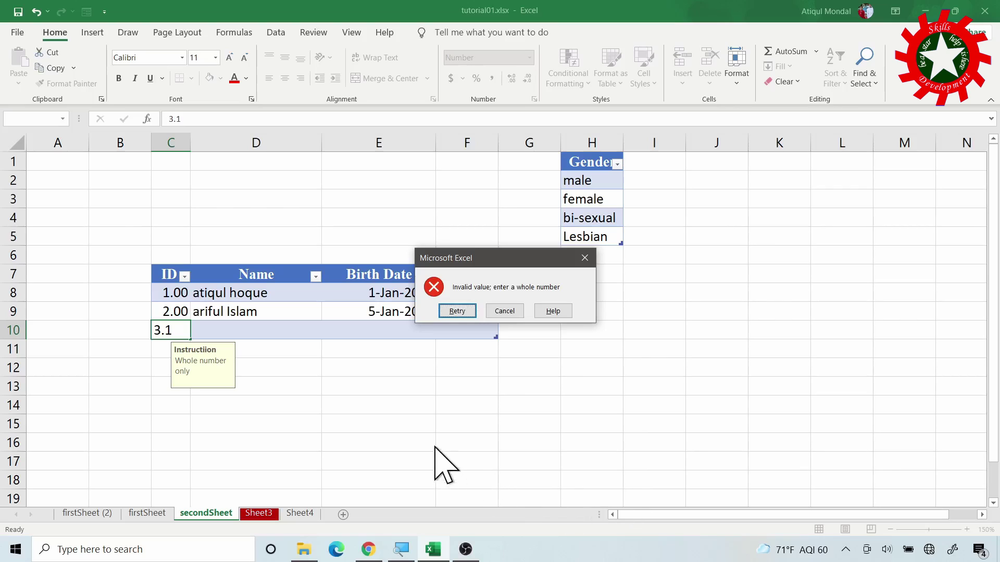
{"action": "left_click", "coordinate": [457, 311]}
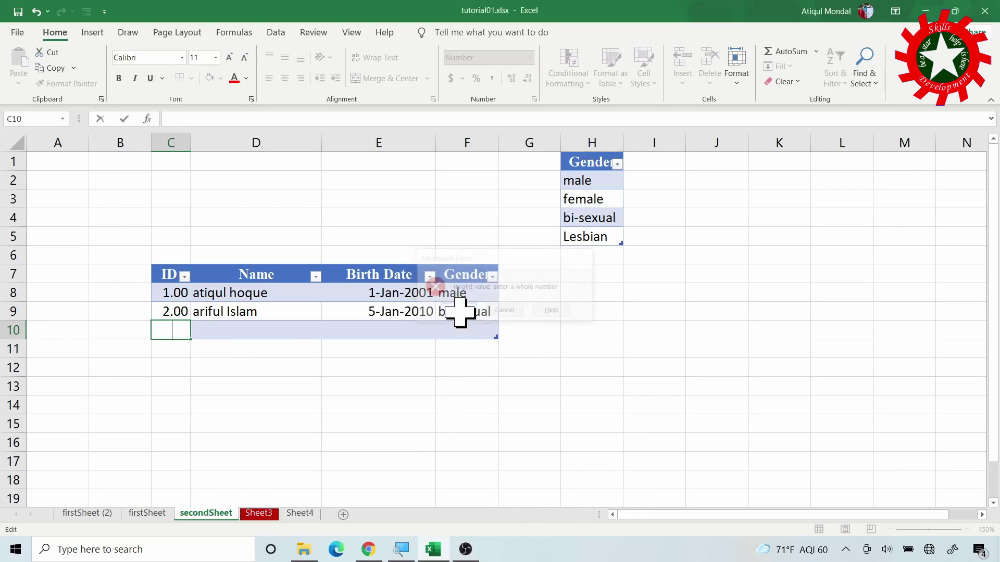
{"action": "type", "text": "3"}
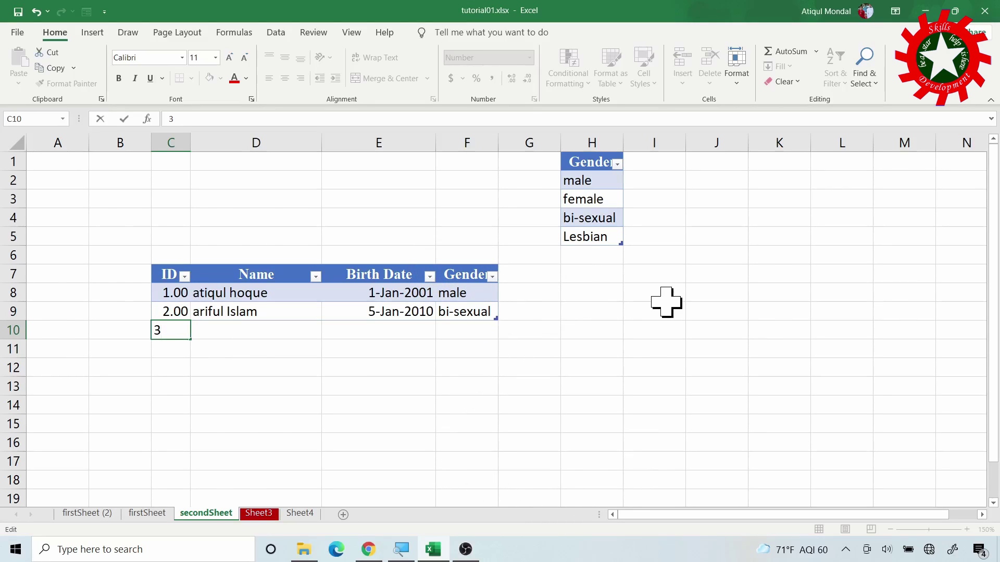
{"action": "key", "text": "Tab"}
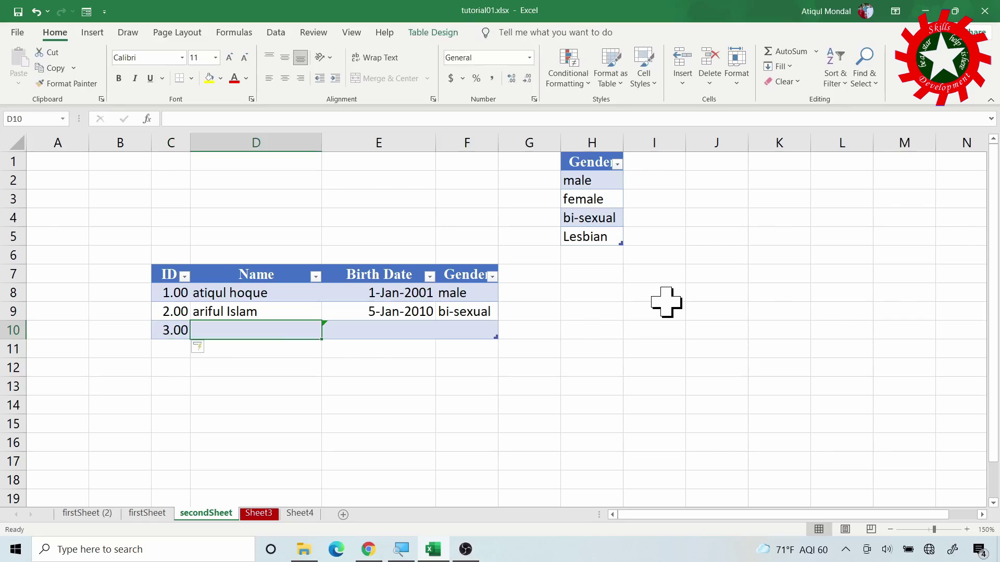
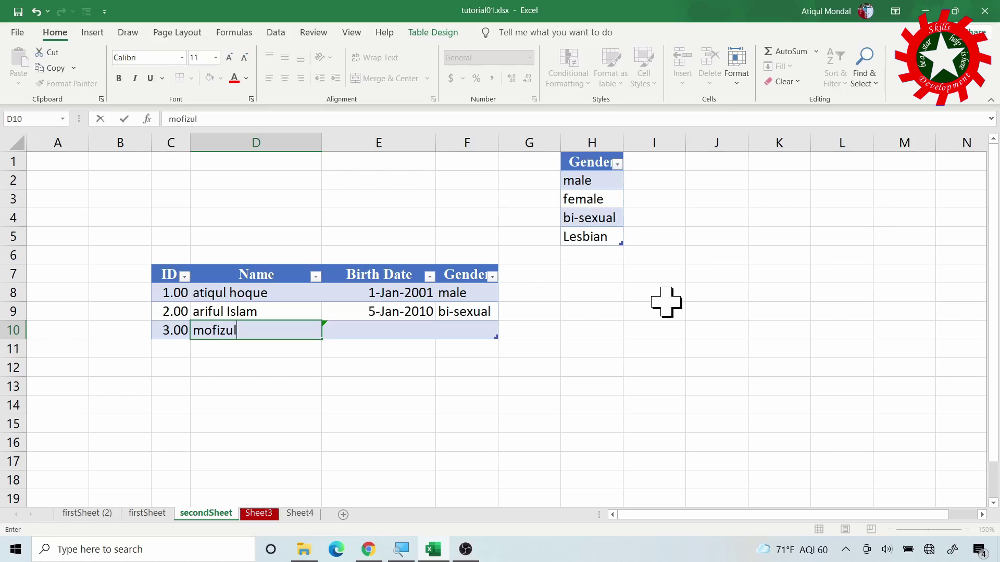
Enter the third person's full name in D10
{"action": "key", "text": "Tab"}
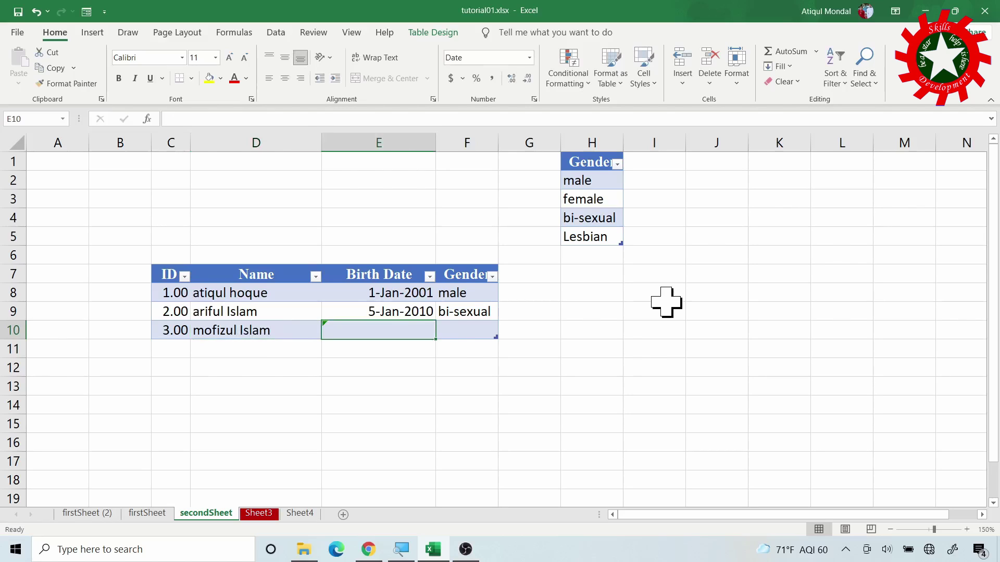
Test the date rule with invalid text, retry, and enter birth date 04/24/2001 in E10
{"action": "type", "text": "ljjljd"}
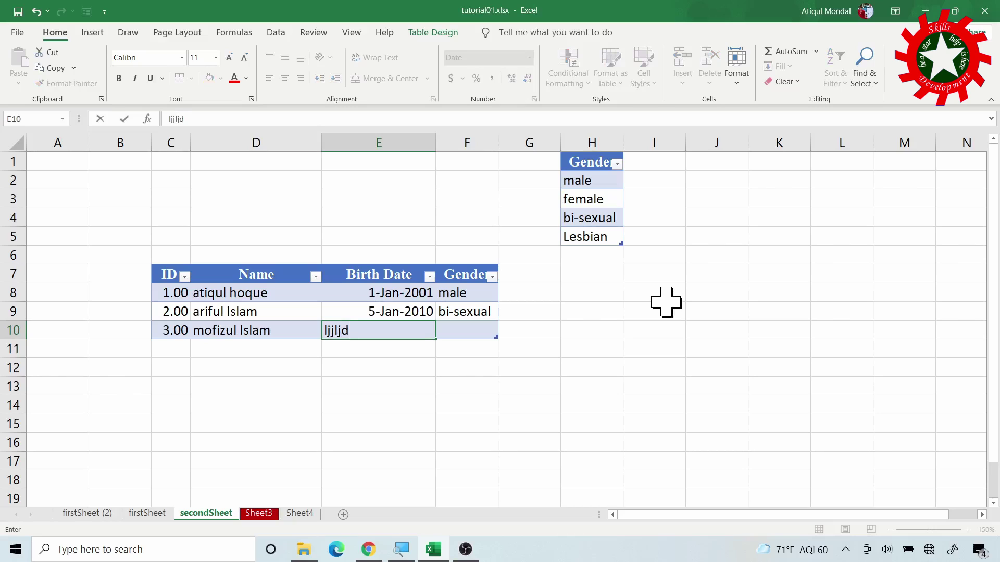
{"action": "key", "text": "Return"}
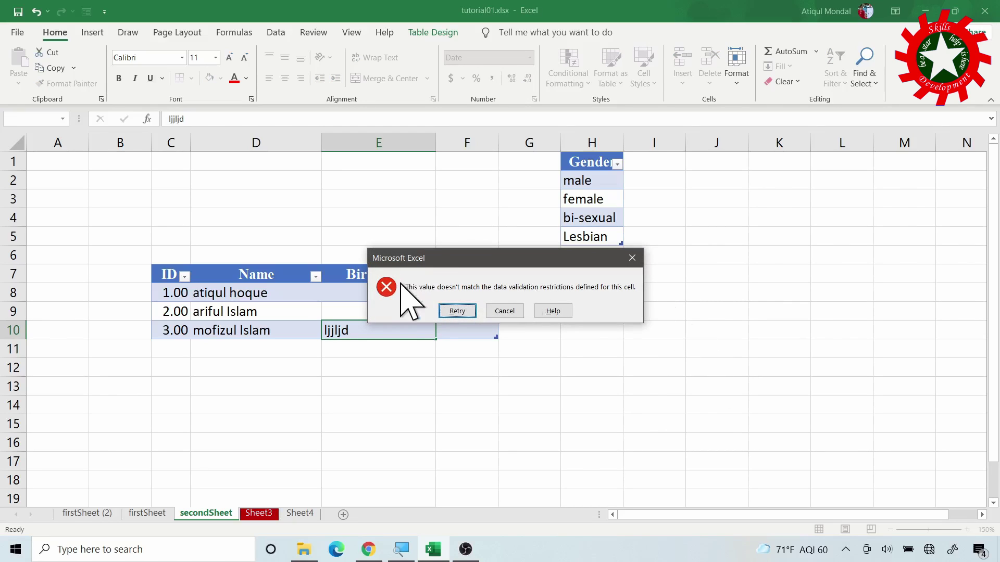
{"action": "left_click", "coordinate": [457, 311]}
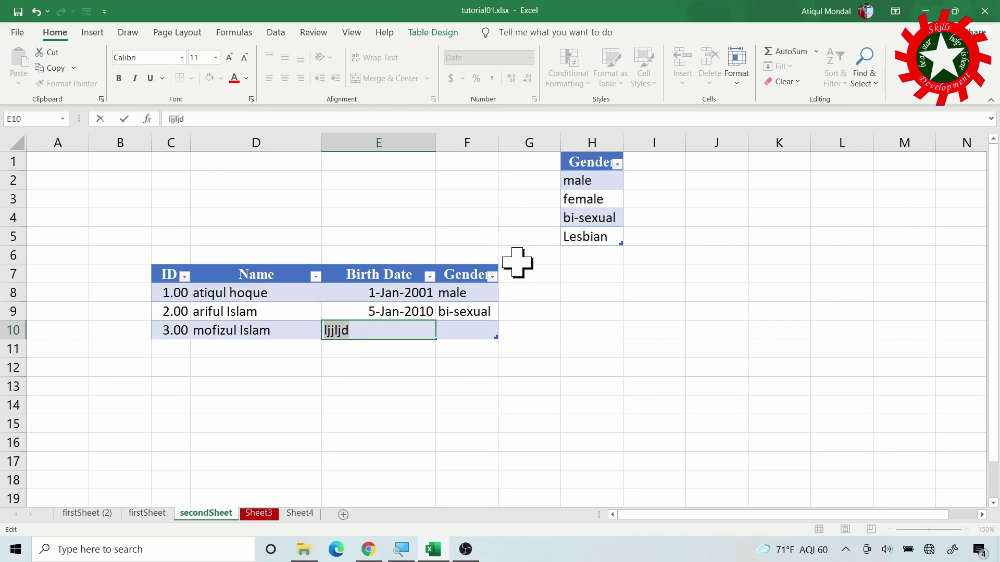
{"action": "type", "text": "0"}
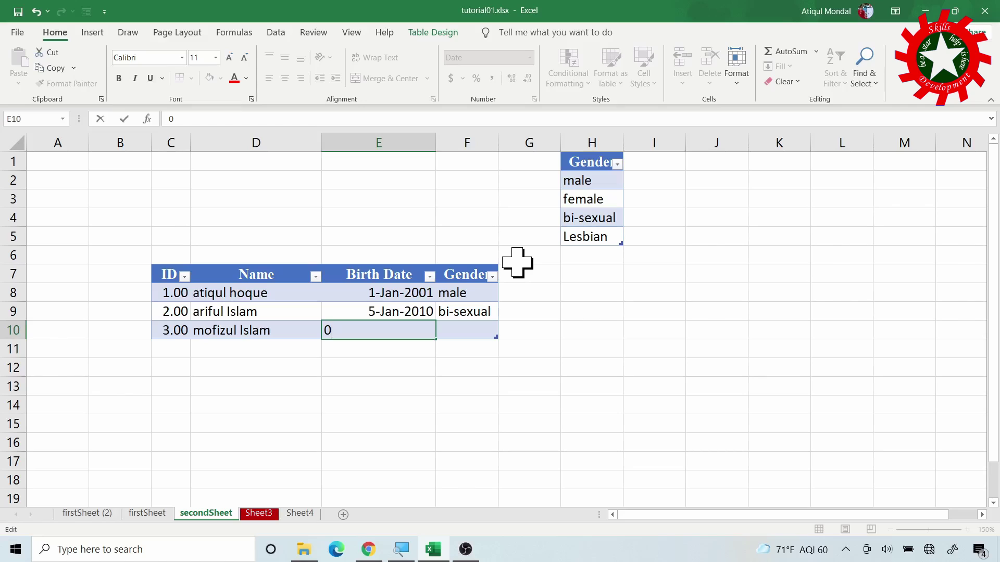
{"action": "type", "text": "4/24/2"}
{"action": "key", "text": "BackSpace"}
{"action": "type", "text": "001"}
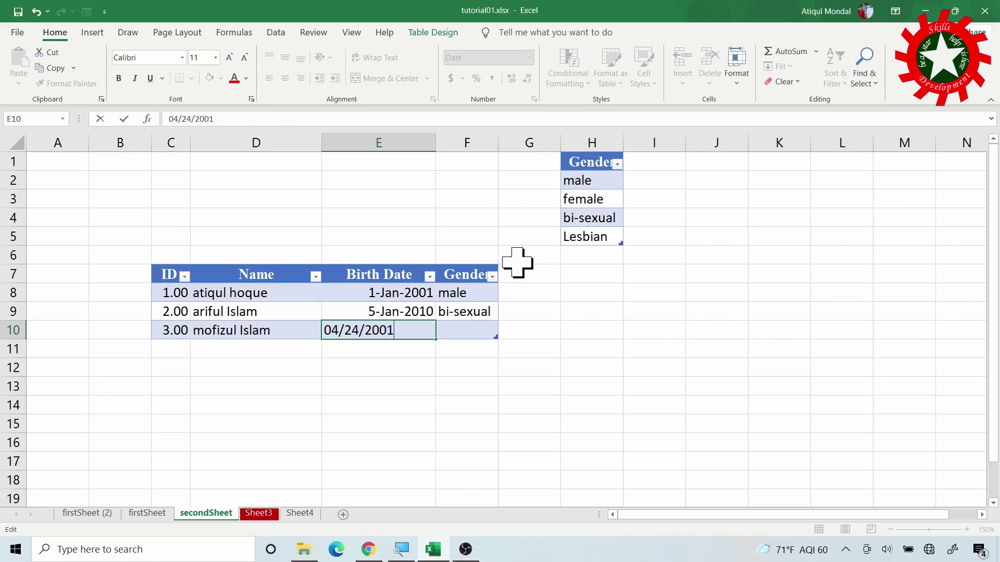
{"action": "key", "text": "Return"}
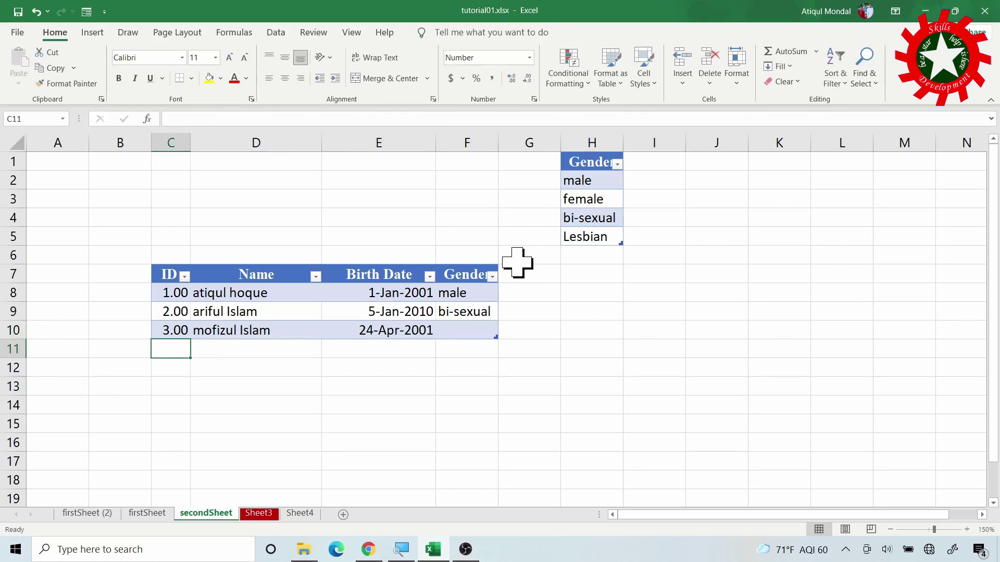
{"action": "key", "text": "Right"}
{"action": "key", "text": "Right"}
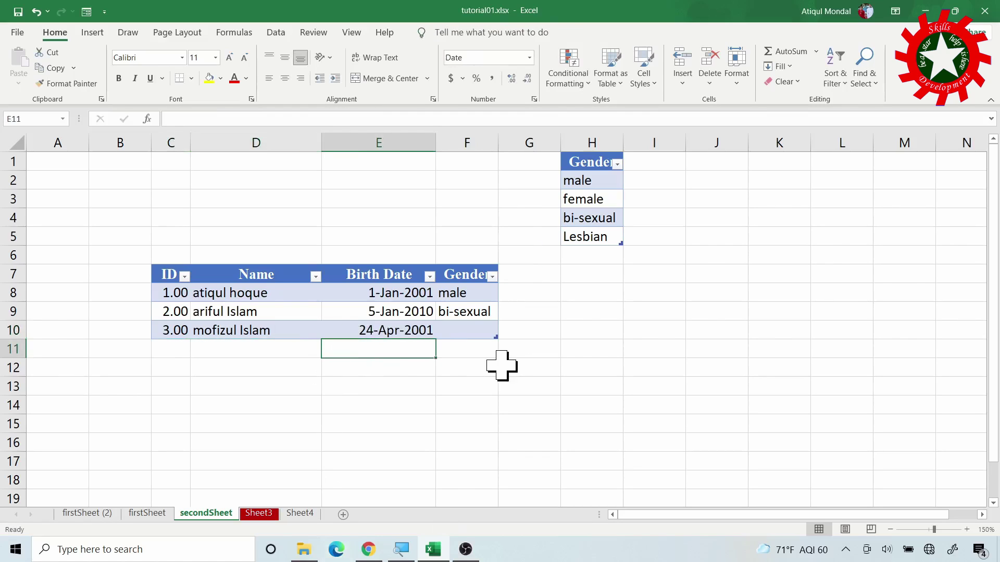
Set F10's gender from the drop-down, first bi-sexual, then Lesbian
{"action": "left_click", "coordinate": [487, 331]}
{"action": "left_click", "coordinate": [504, 333]}
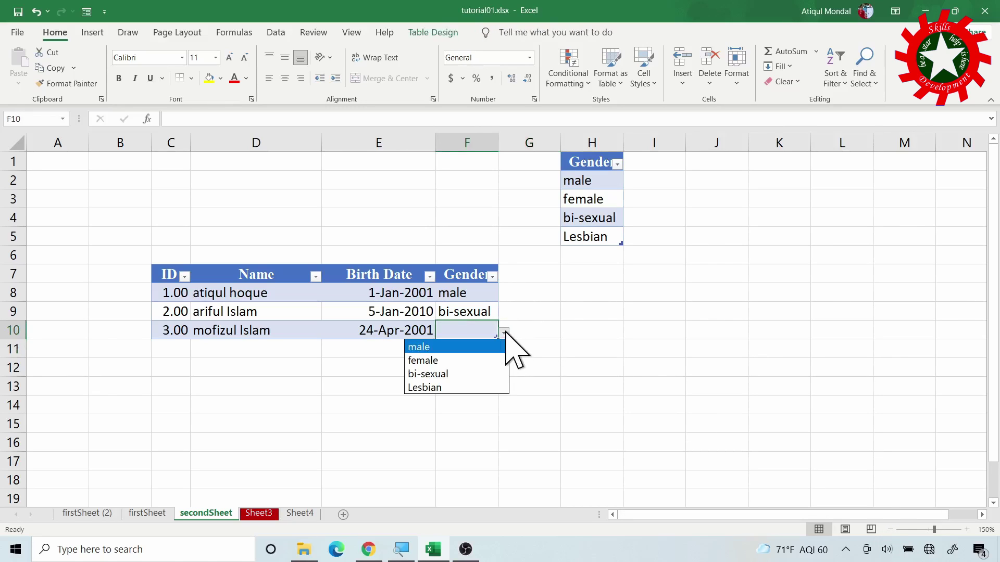
{"action": "left_click", "coordinate": [443, 375]}
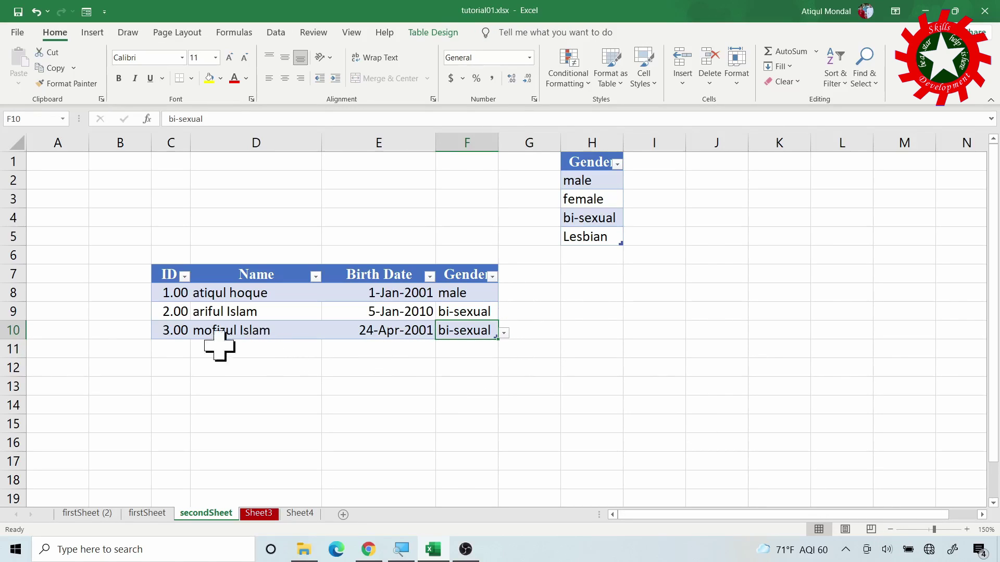
{"action": "left_click", "coordinate": [504, 334]}
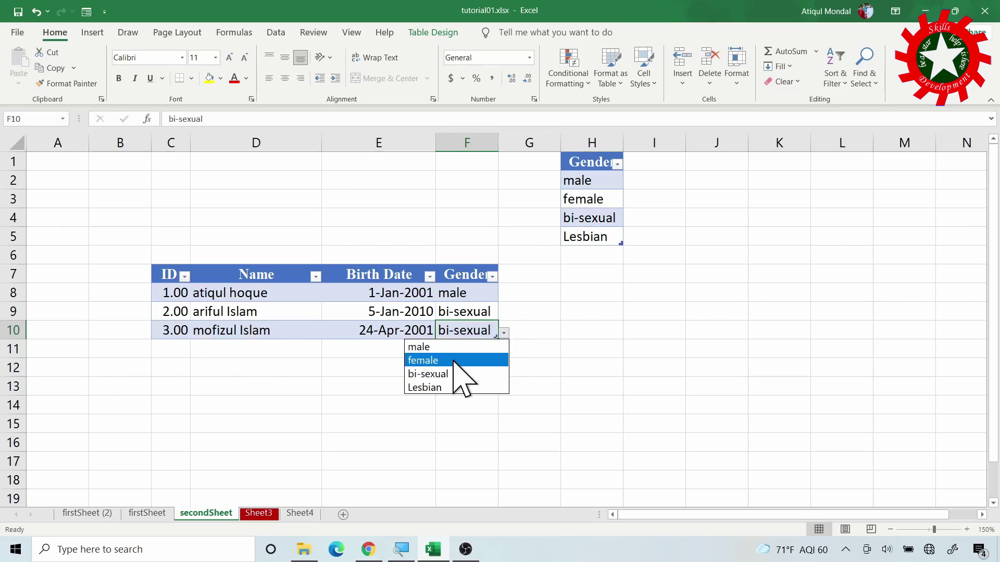
{"action": "left_click", "coordinate": [428, 387]}
Add Gay as a fifth option to the Gender list in H6
{"action": "left_click", "coordinate": [598, 256]}
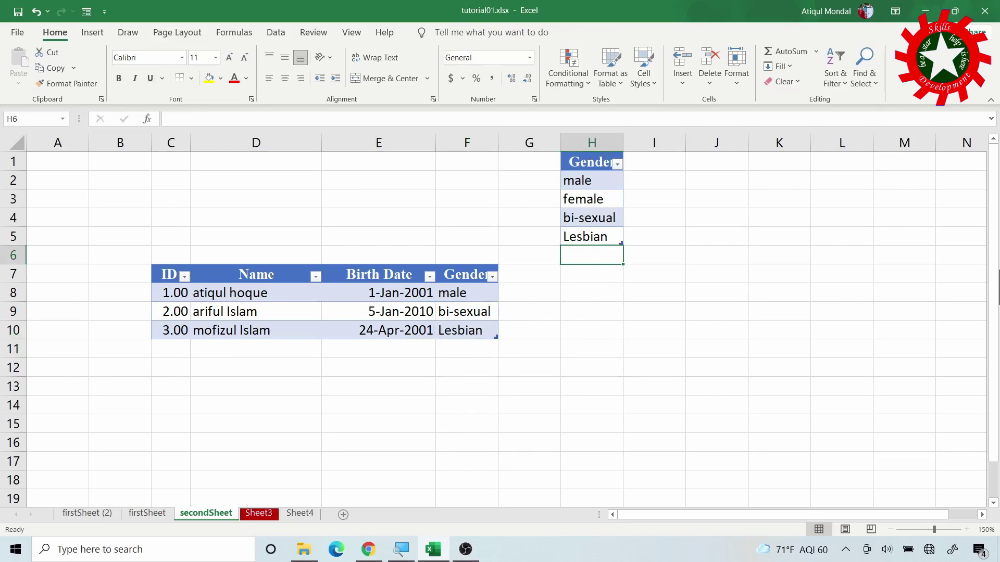
{"action": "type", "text": "Gay"}
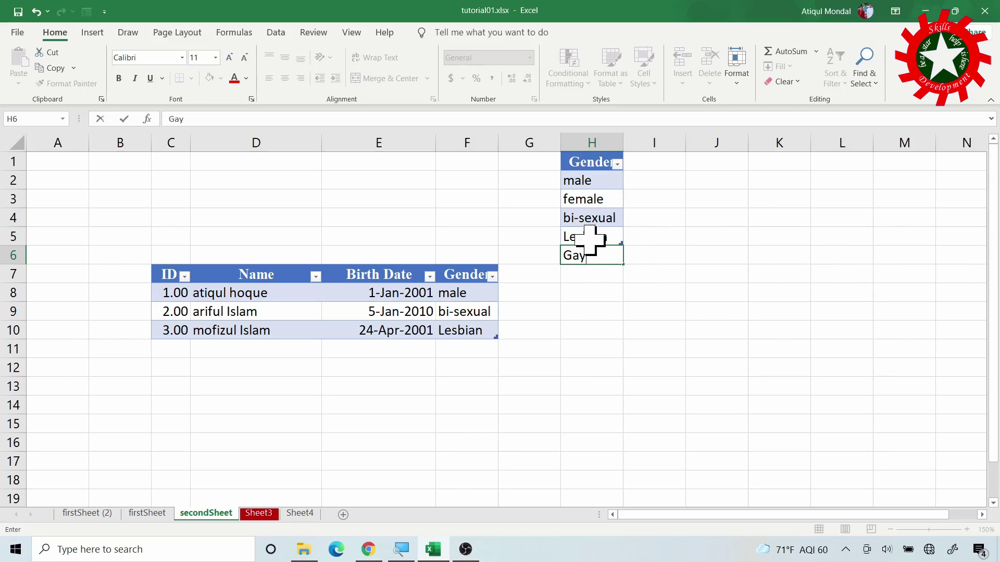
{"action": "left_click", "coordinate": [169, 347]}
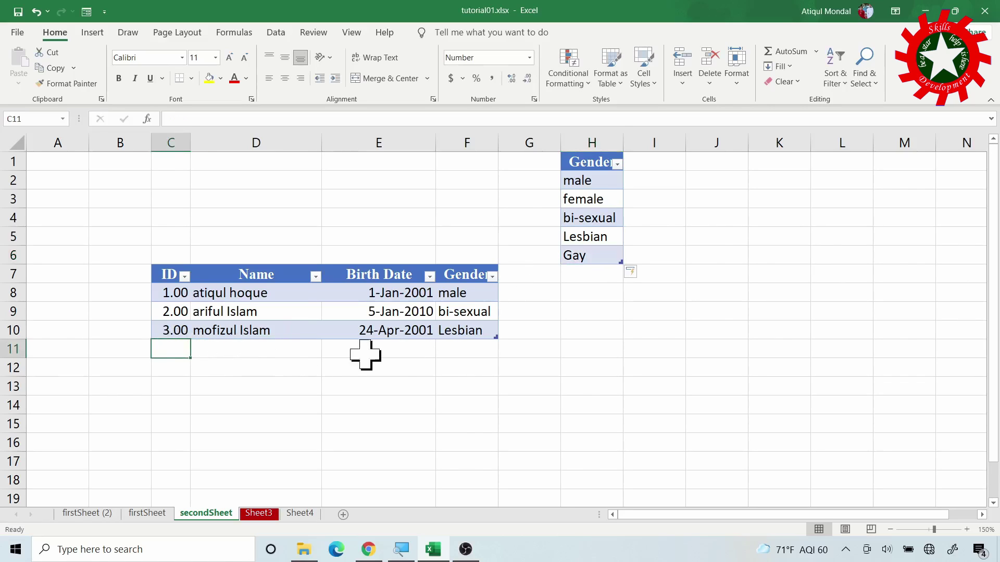
Enter 4.2 in C11 to test the whole-number rule, retry, and enter ID 4
{"action": "type", "text": "4"}
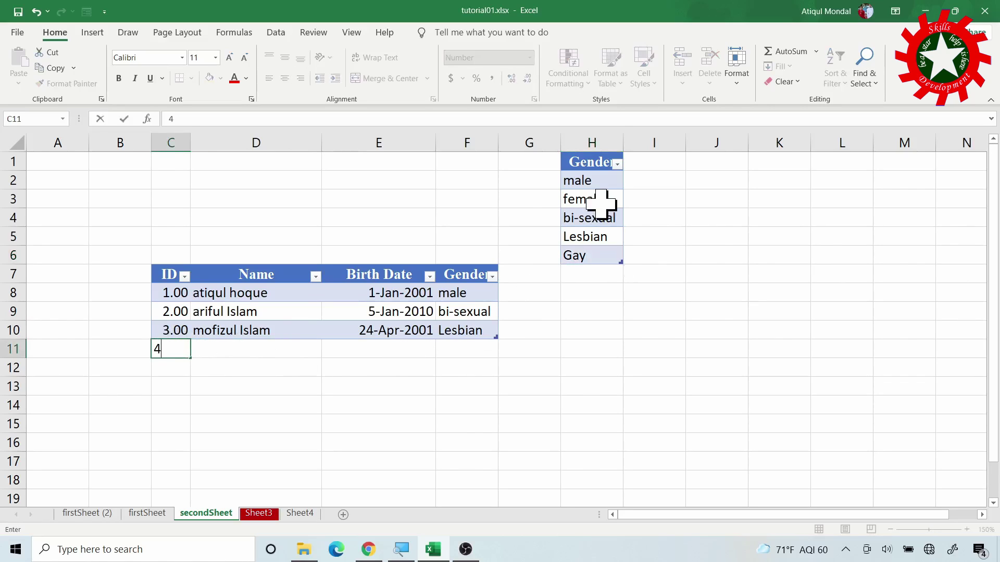
{"action": "type", "text": ".2"}
{"action": "key", "text": "Return"}
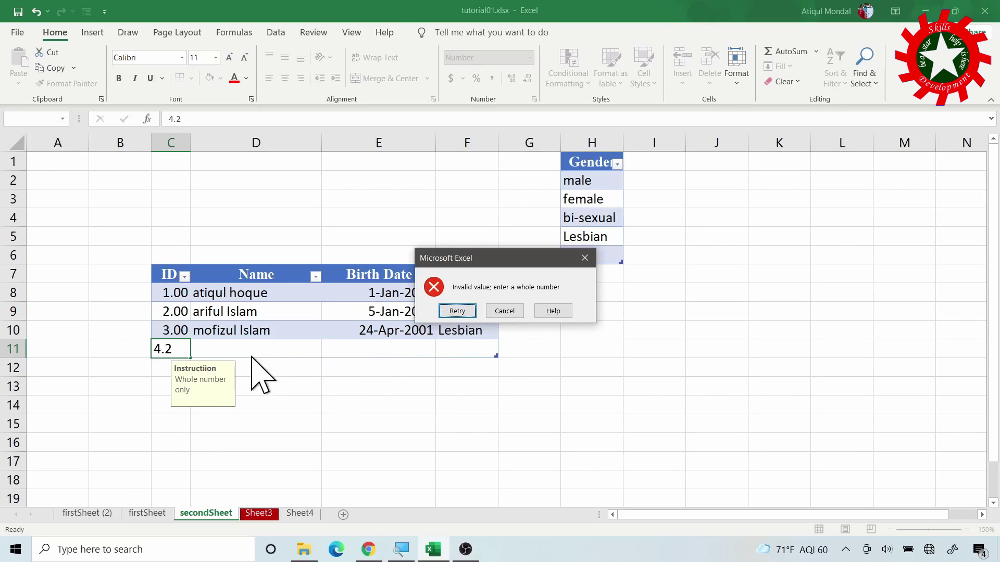
{"action": "left_click", "coordinate": [453, 311]}
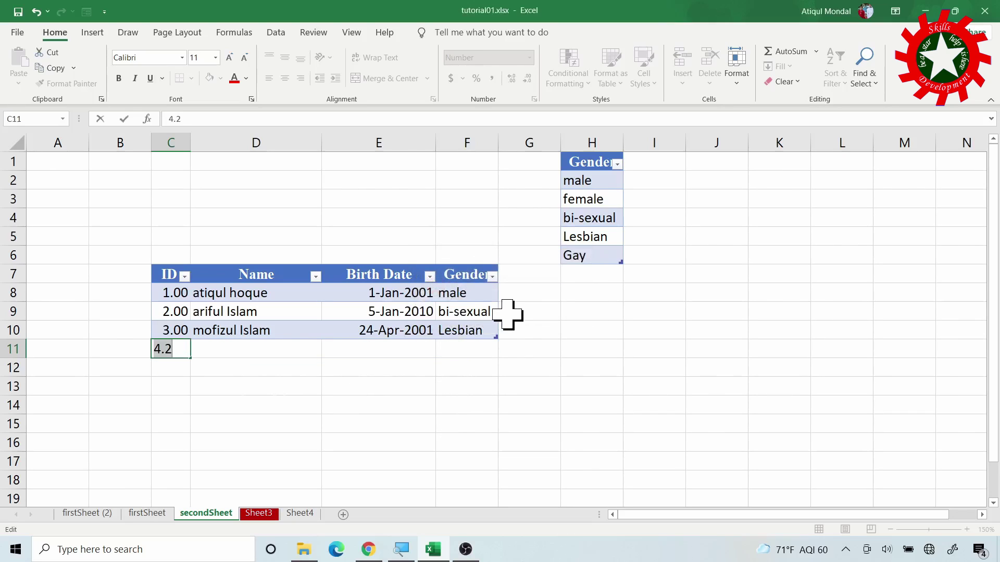
{"action": "type", "text": "4"}
{"action": "key", "text": "Return"}
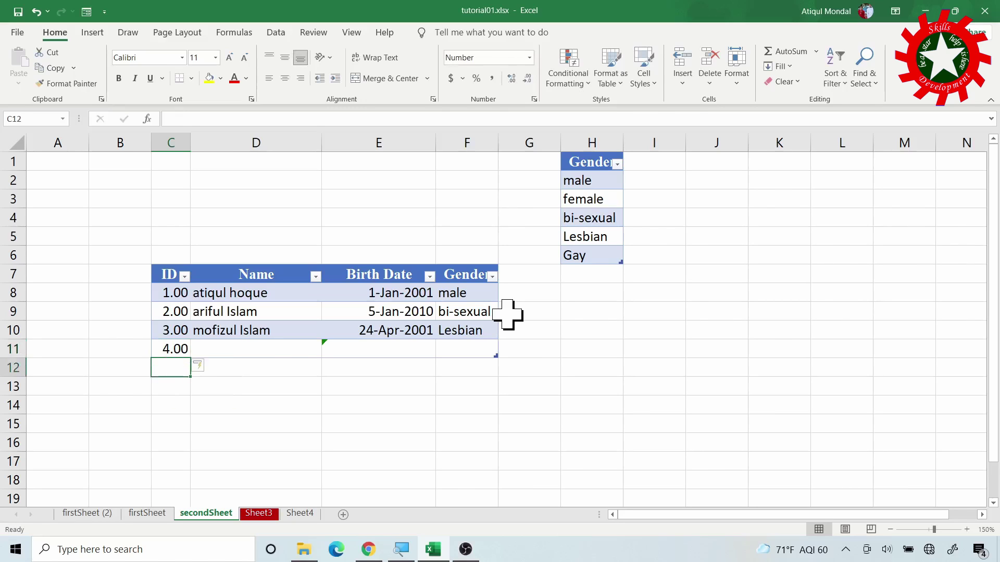